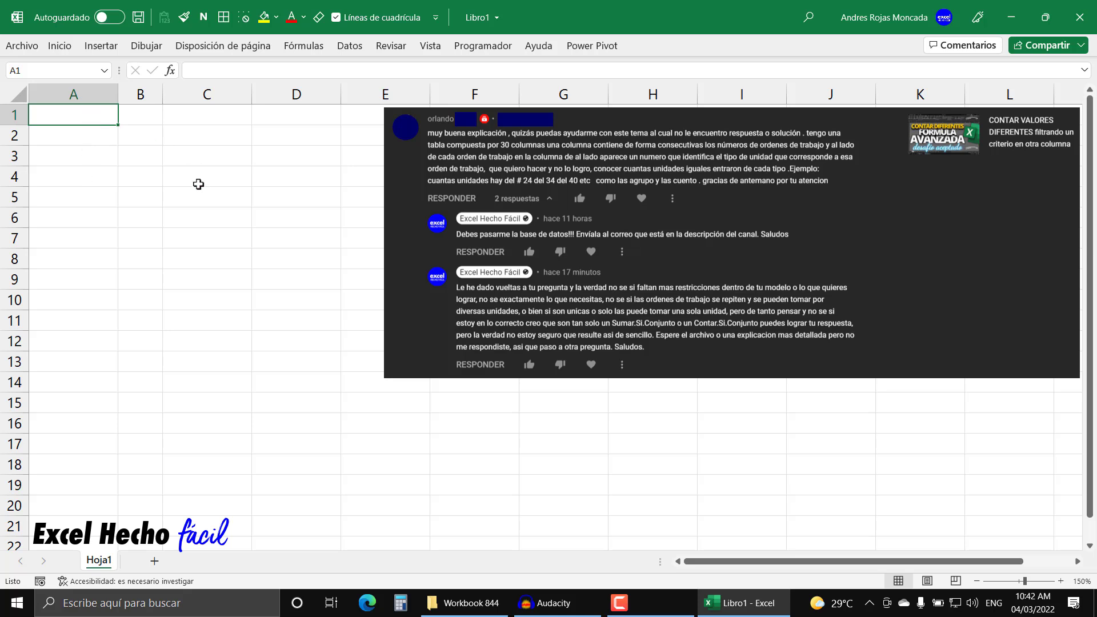
- Enter the header "Unidades" in cell A1 and make it bold
text(Unidades)
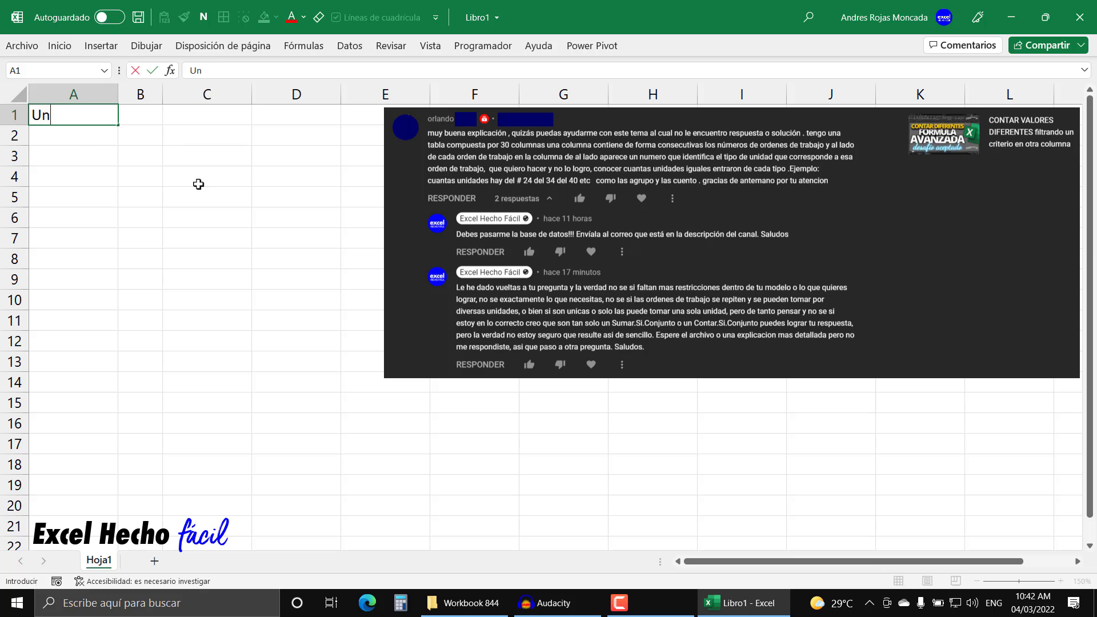
key(Return)
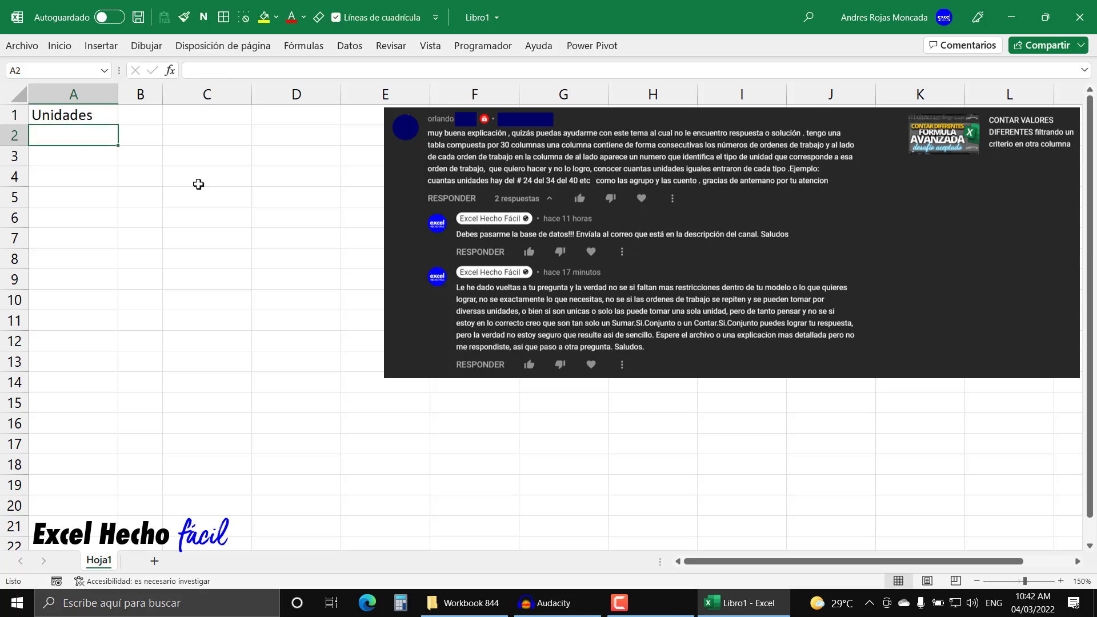
click(93, 117)
click(204, 17)
click(90, 137)
click(86, 115)
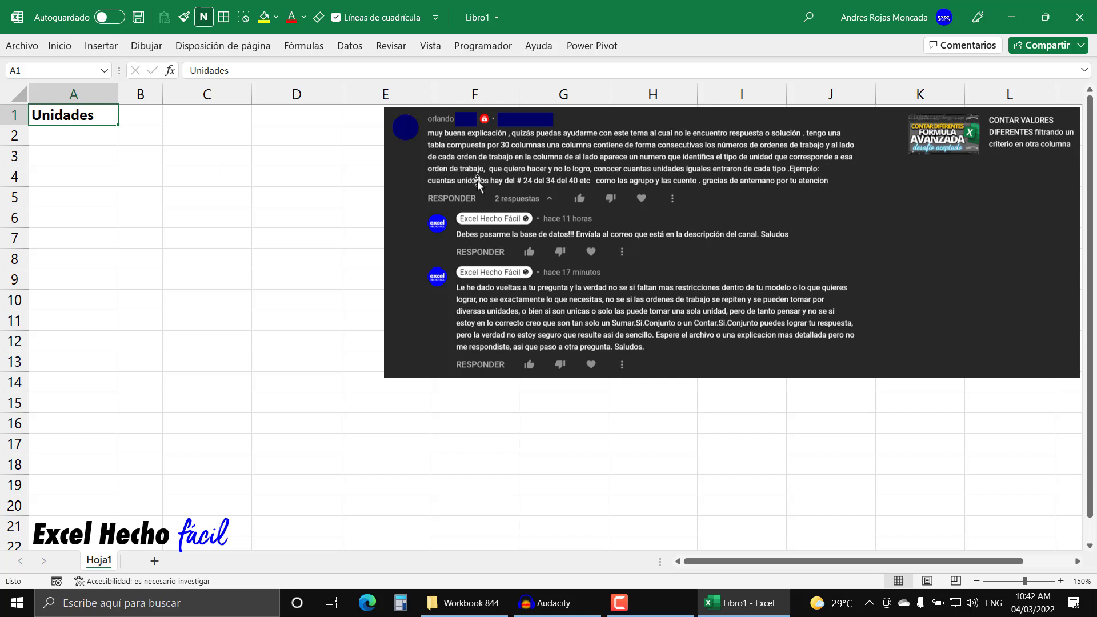
- Fill cells A2 to A20 with random integers from 1 to 9 using the formula =ALEATORIO.ENTRE(1,9)
click(74, 138)
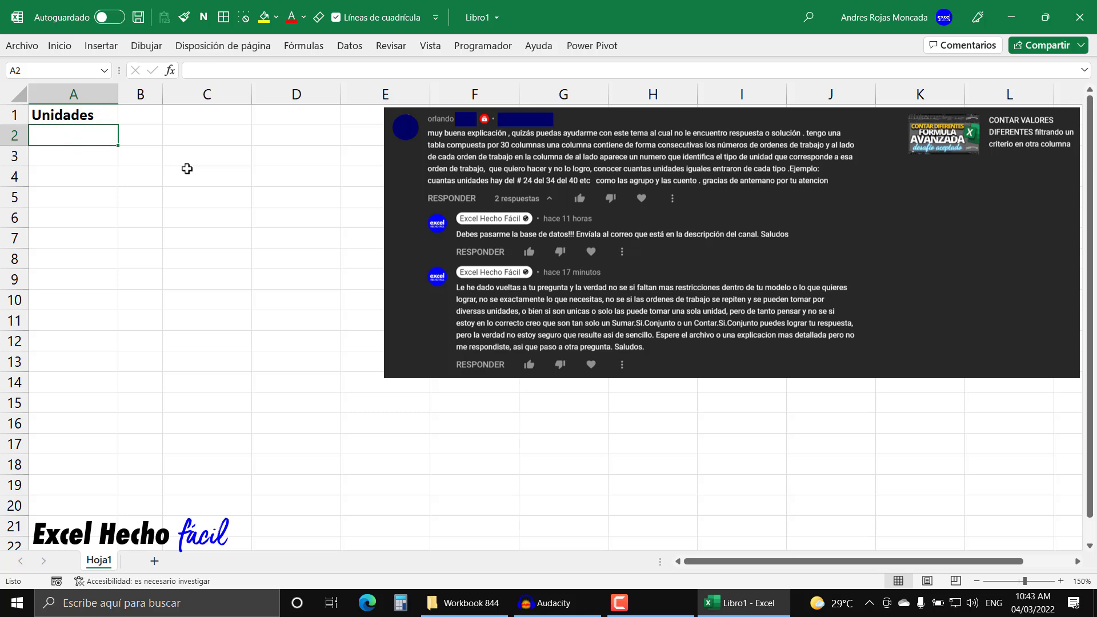
text(=)
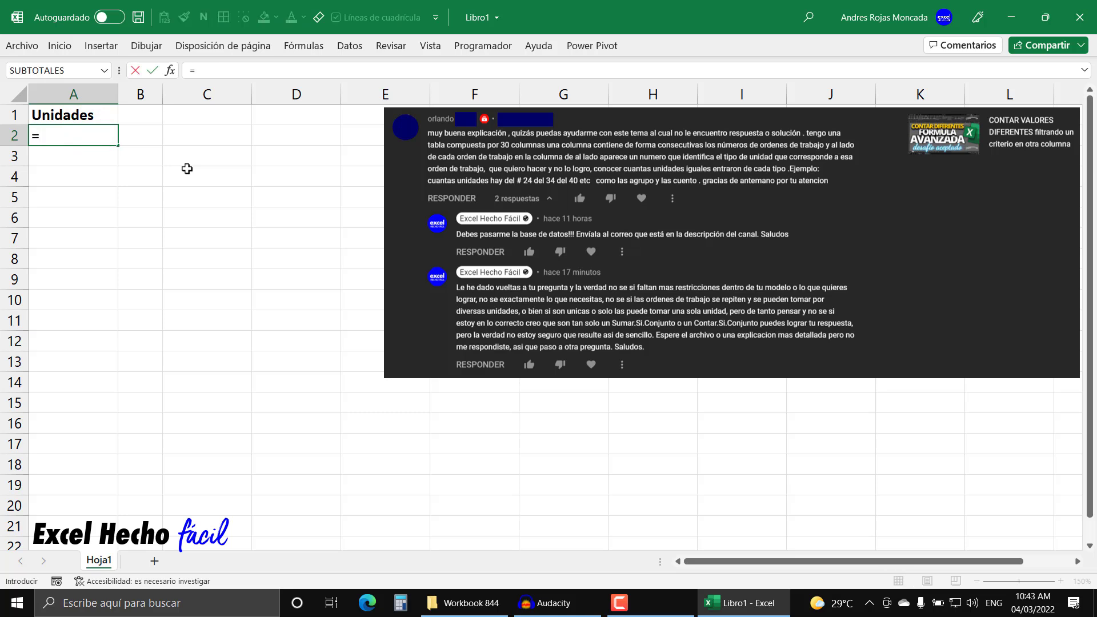
text(ale)
key(Down)
key(Tab)
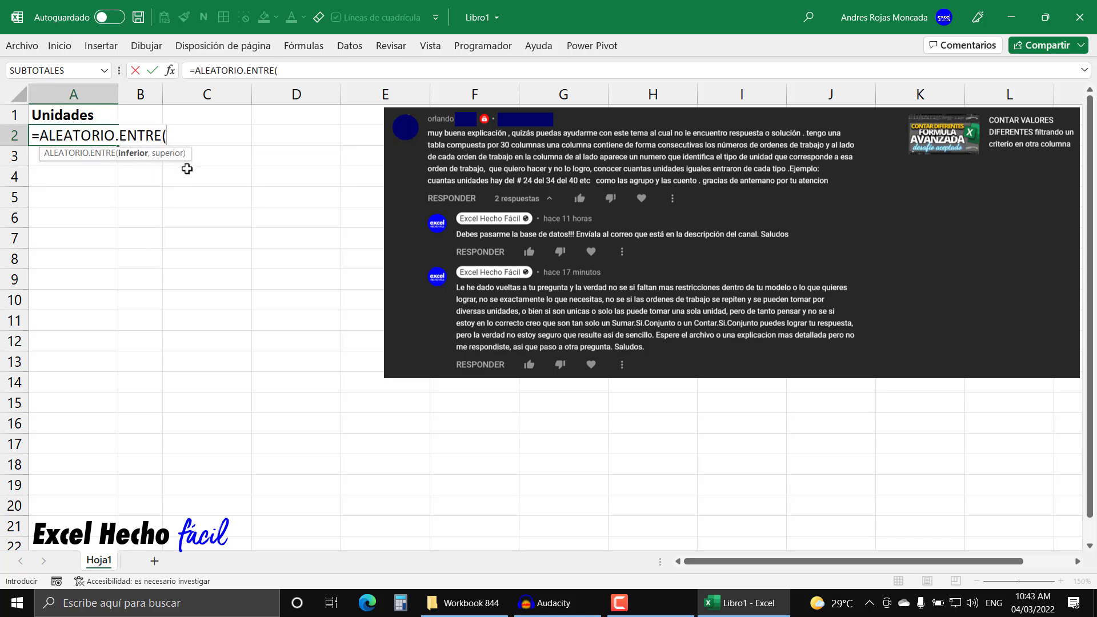
text(1,9))
key(Return)
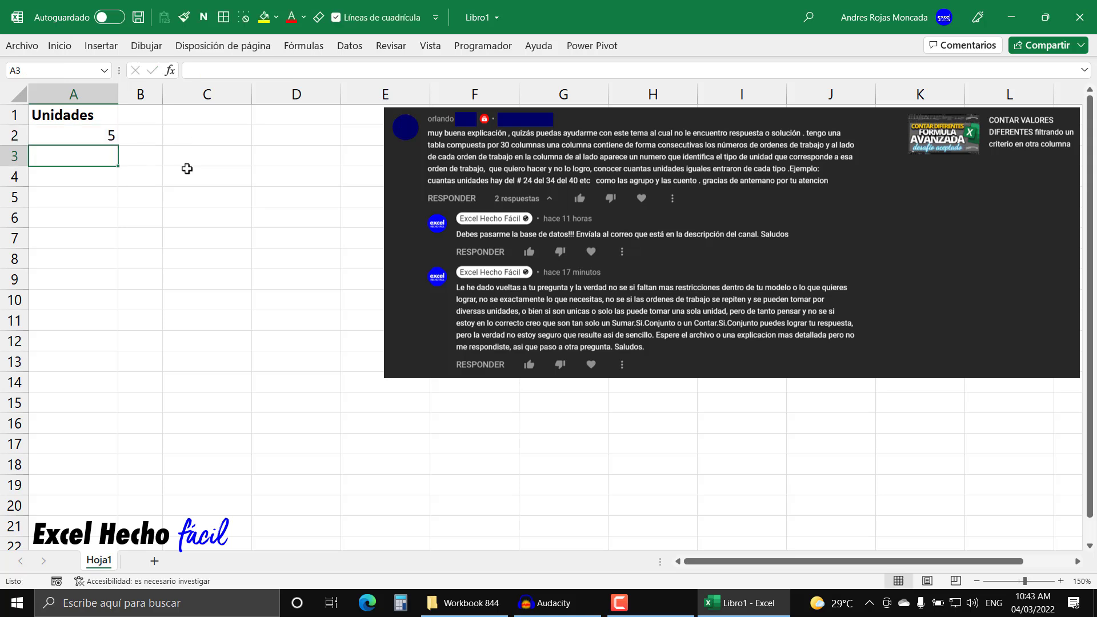
click(109, 137)
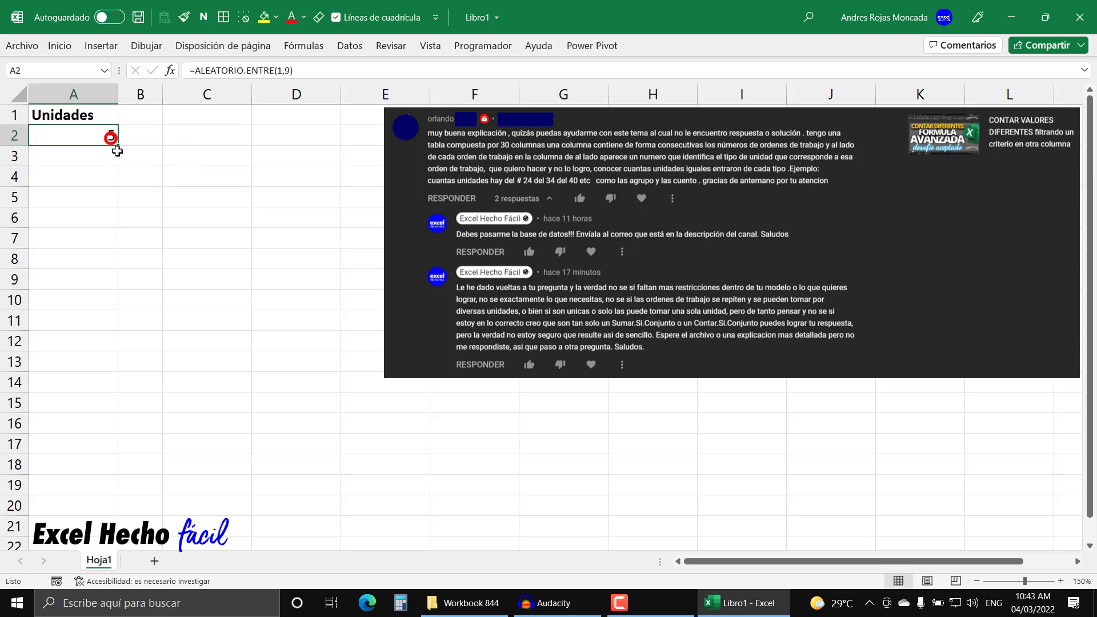
drag(118, 146, 75, 514)
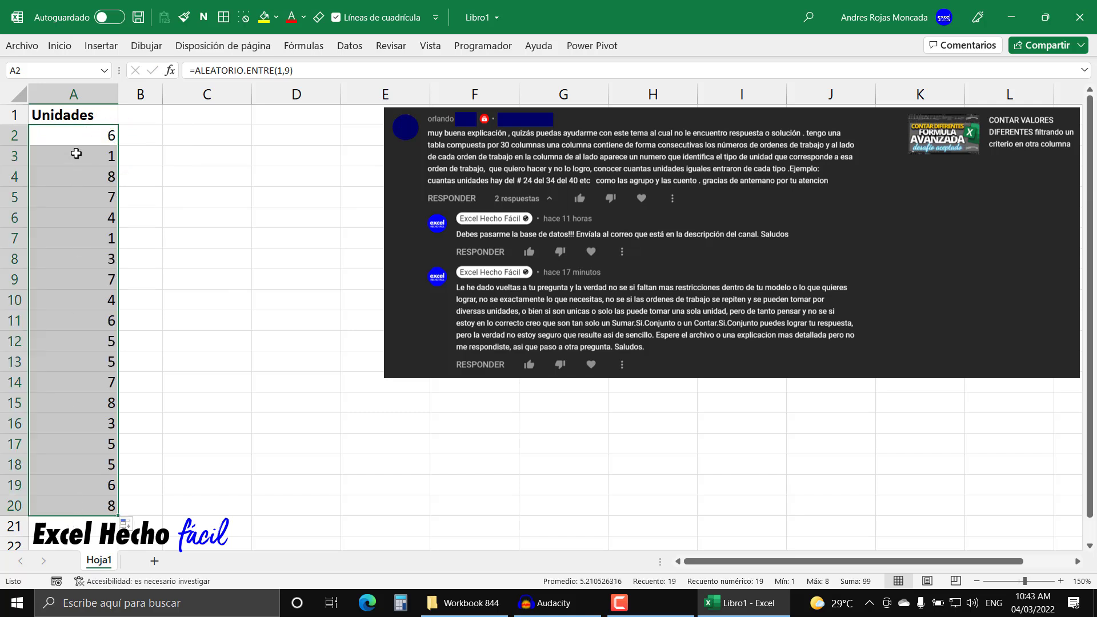
- Apply a thick bottom border to the Unidades header in cell A1
click(84, 115)
click(59, 46)
click(212, 95)
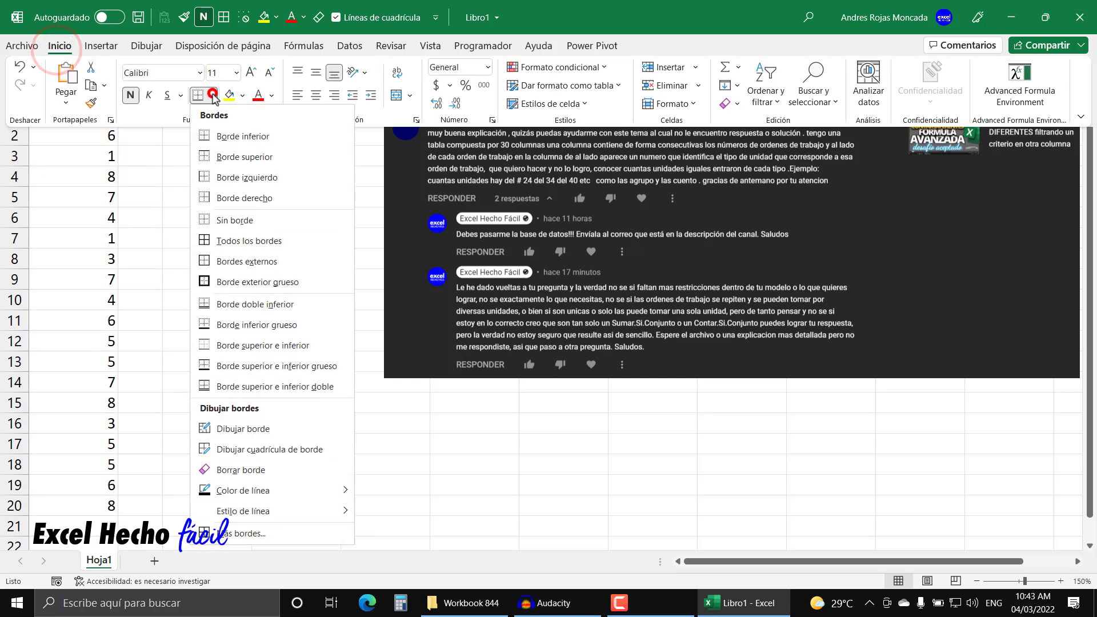
click(228, 324)
click(205, 111)
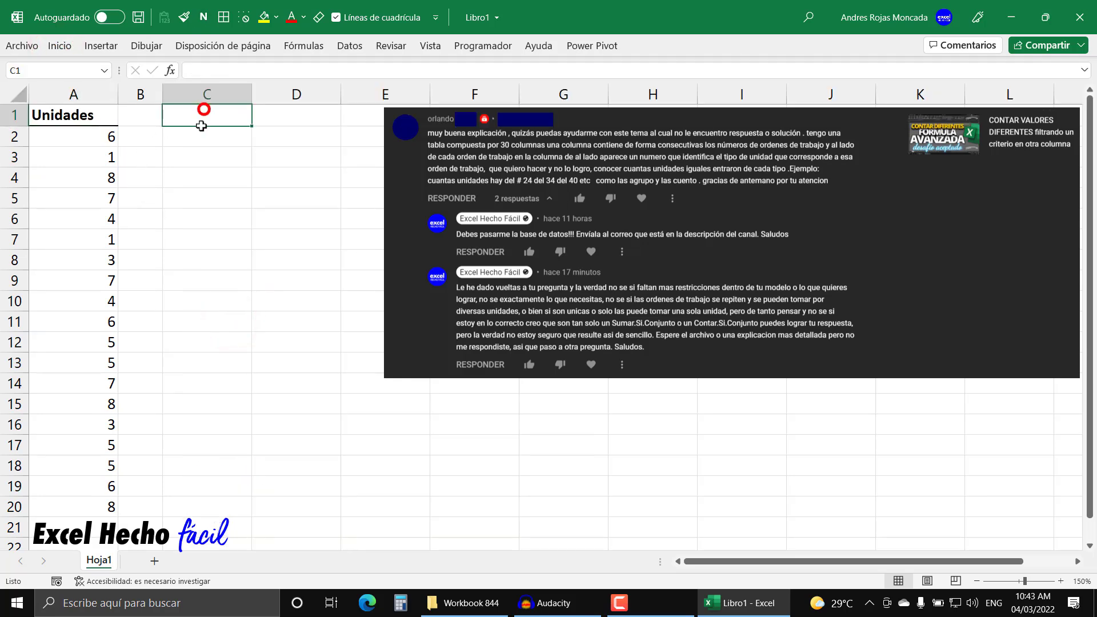
- Examine the values in the Unidades column and highlight the cells that repeat the same number
drag(84, 117, 79, 509)
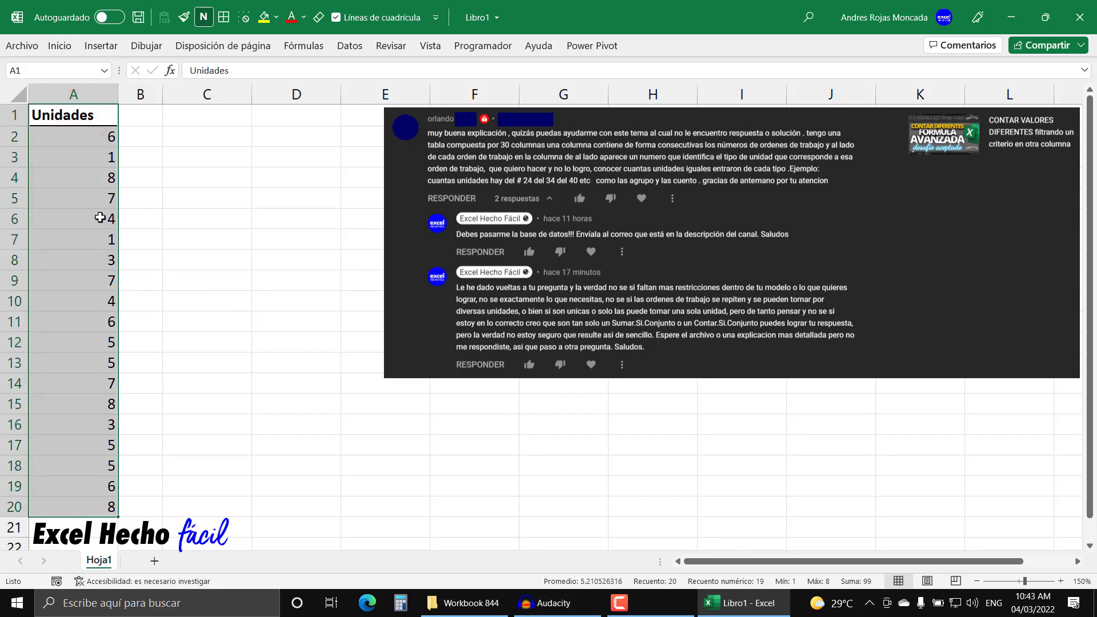
click(207, 110)
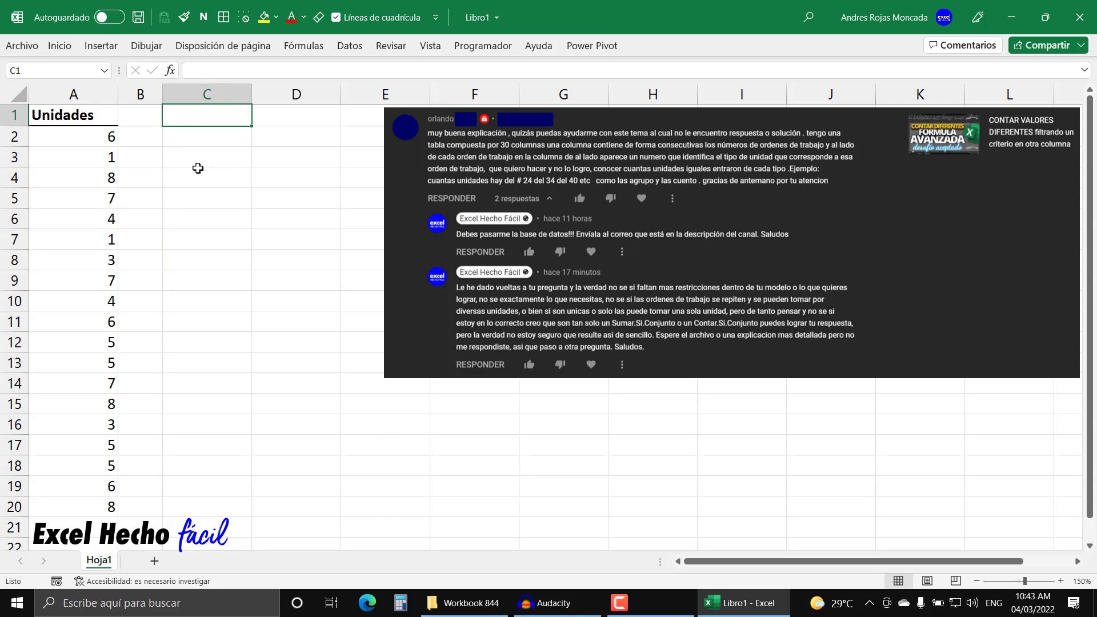
click(103, 137)
click(99, 155)
click(96, 177)
click(95, 198)
click(95, 218)
click(100, 138)
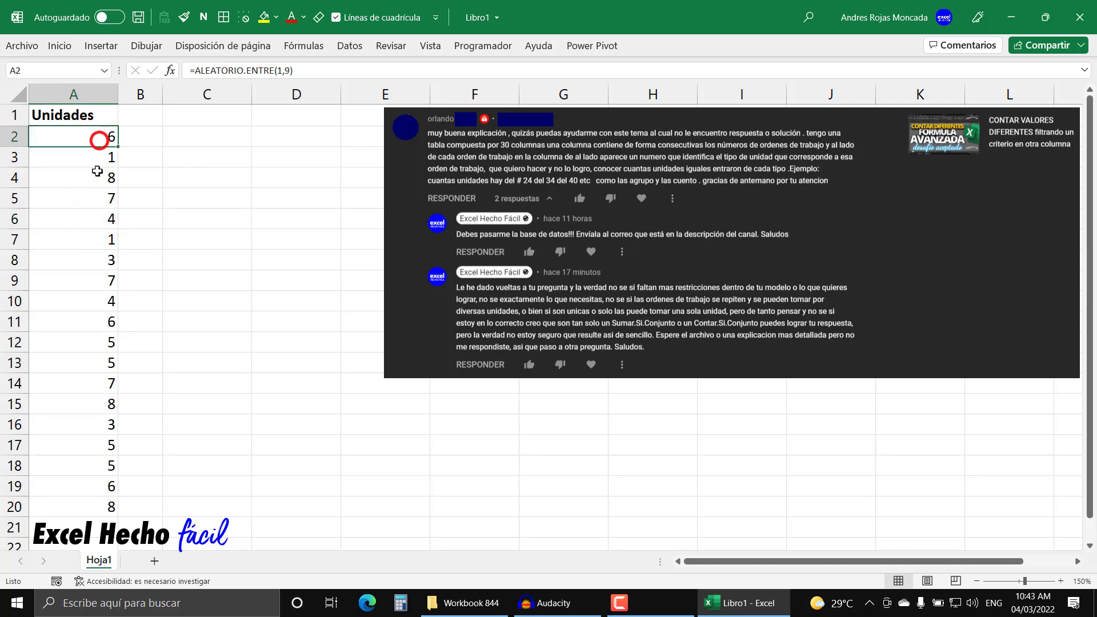
ctrl+click(97, 321)
ctrl+click(105, 484)
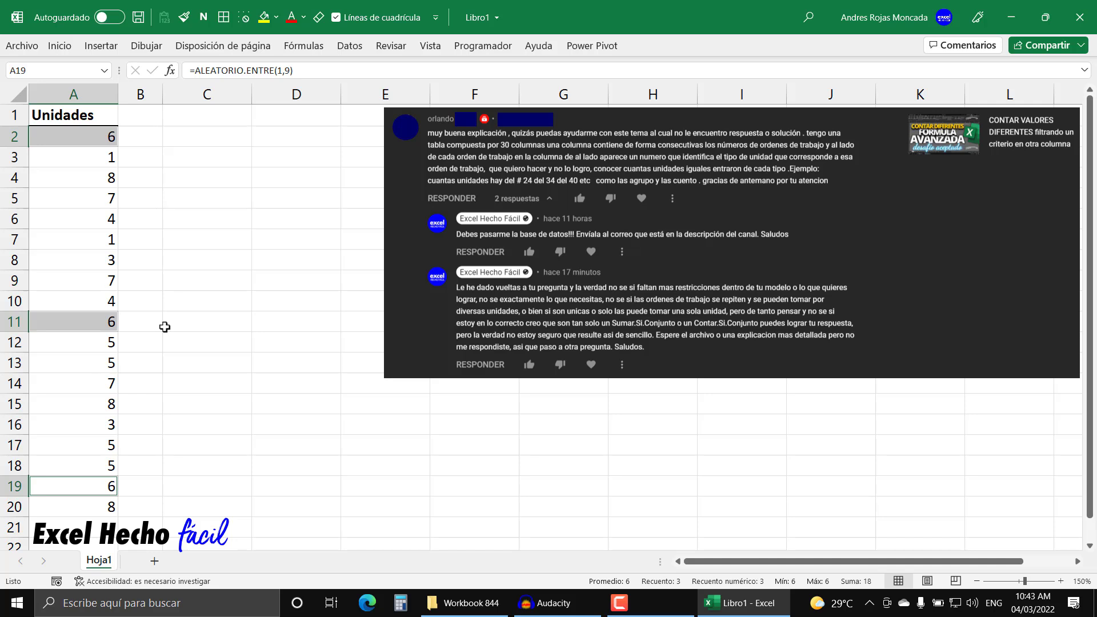
drag(98, 139, 86, 500)
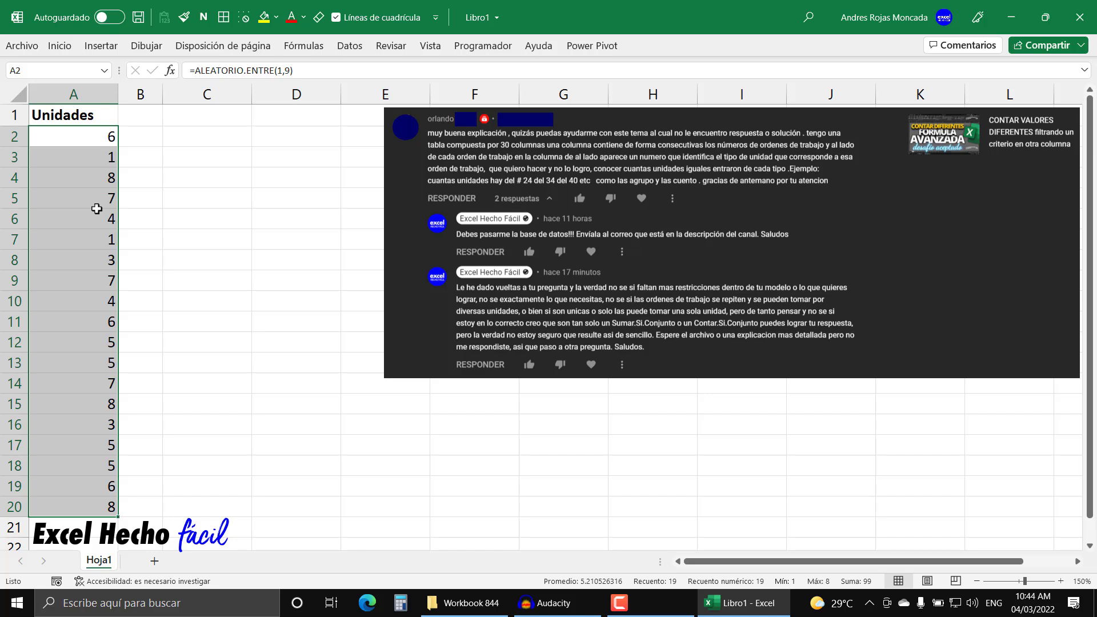
click(96, 209)
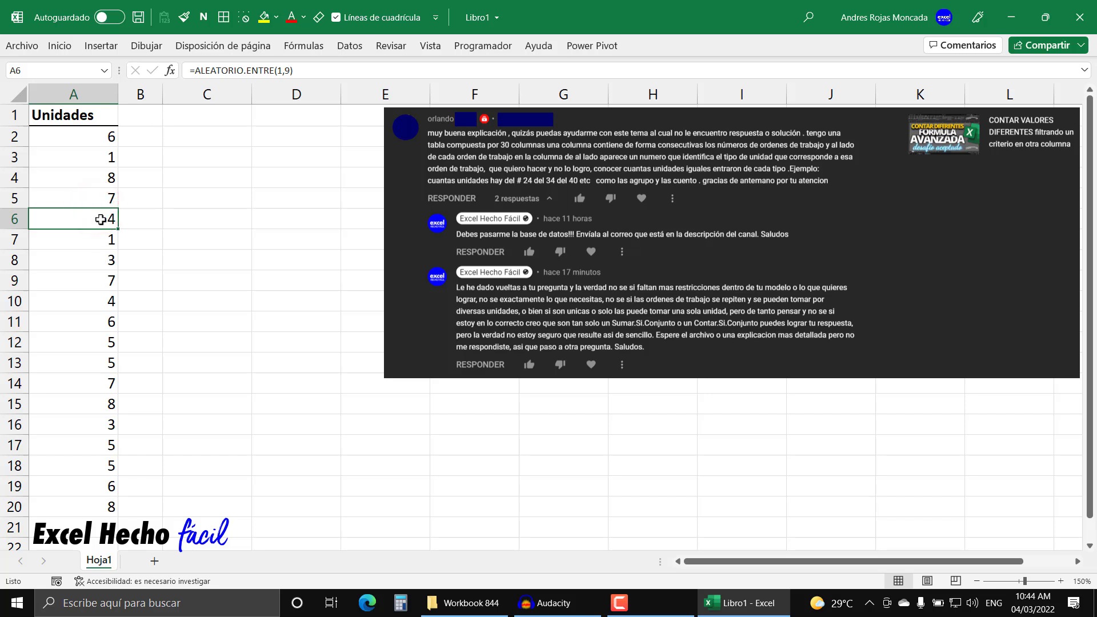
drag(109, 140, 114, 508)
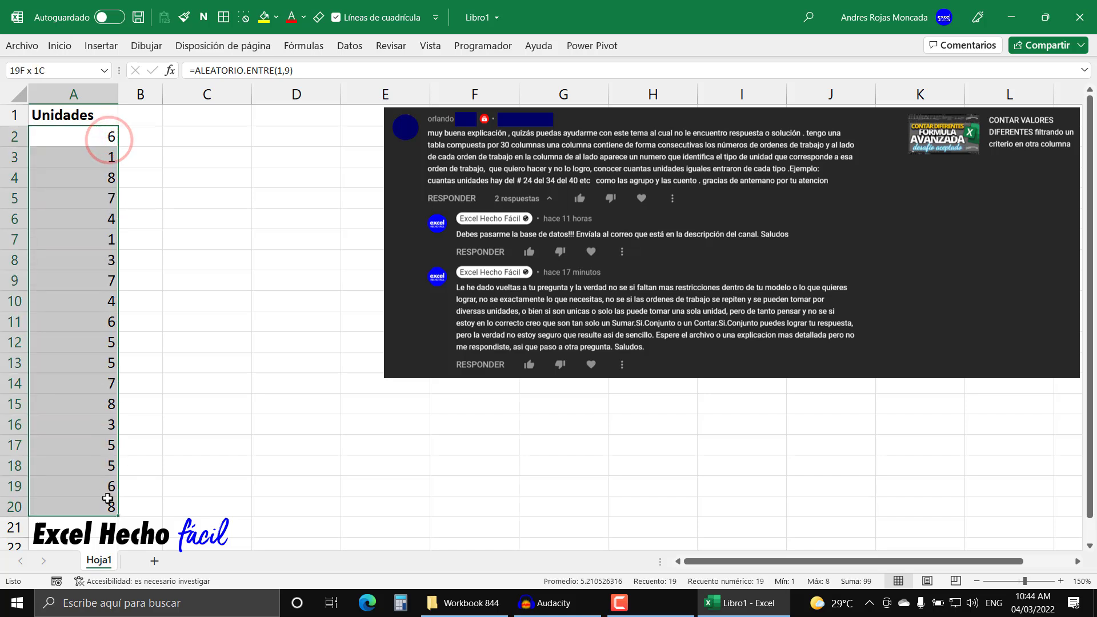
click(211, 121)
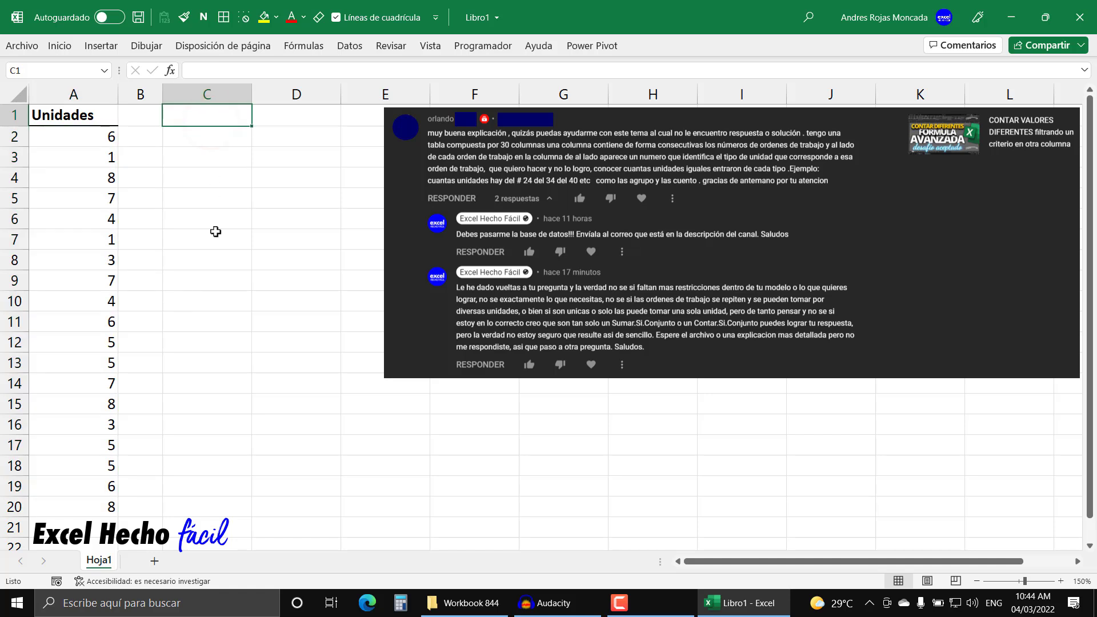
- Recalculate the sheet several times to regenerate the random numbers in the Unidades column
key(F9)
key(F9)
key(F9)
key(F9)
key(F9)
key(F9)
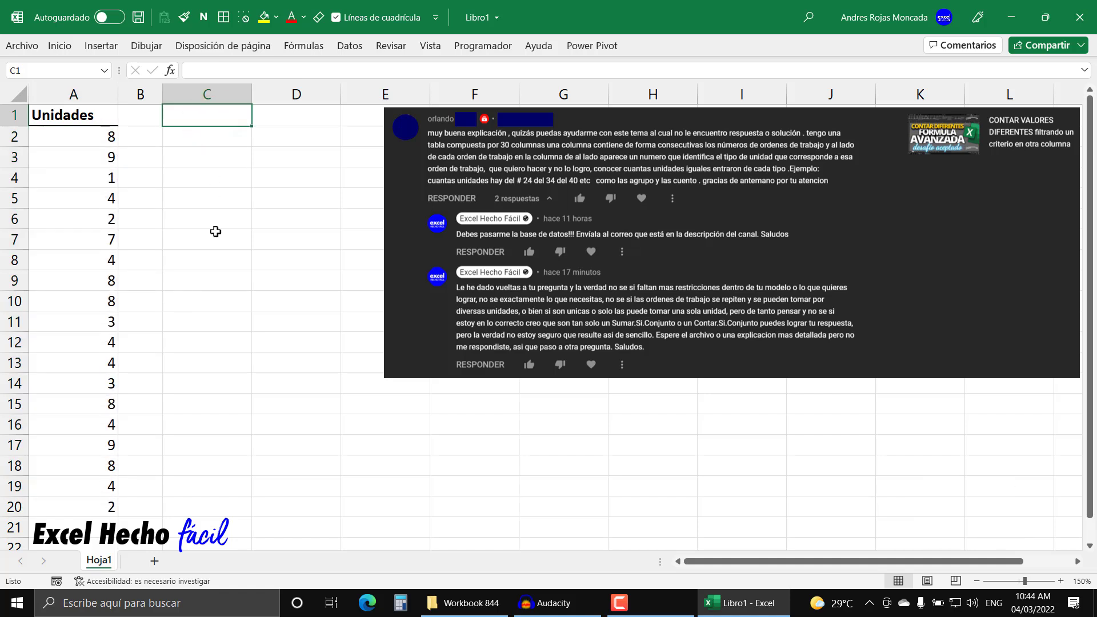
key(F9)
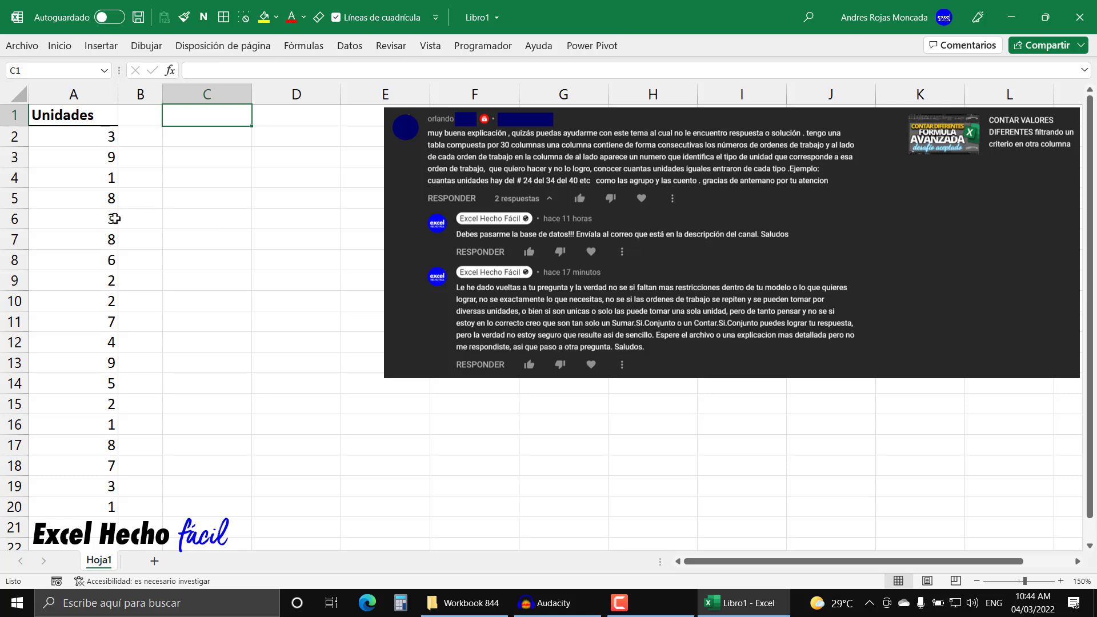
- Convert the range A1:A20 into a table with headers
drag(92, 114, 93, 509)
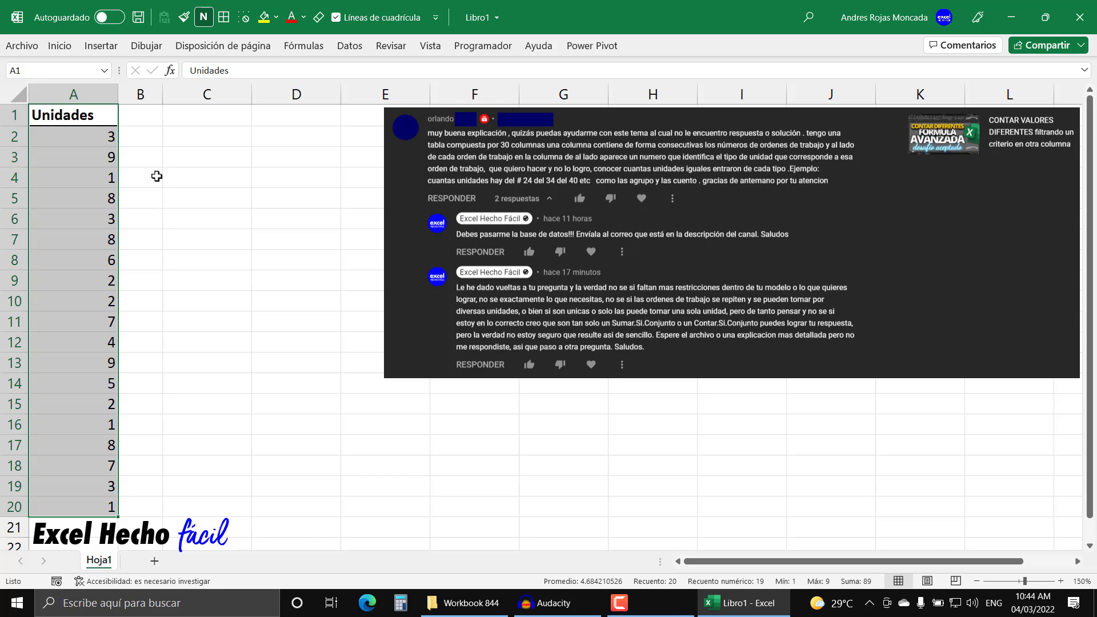
key(ctrl+t)
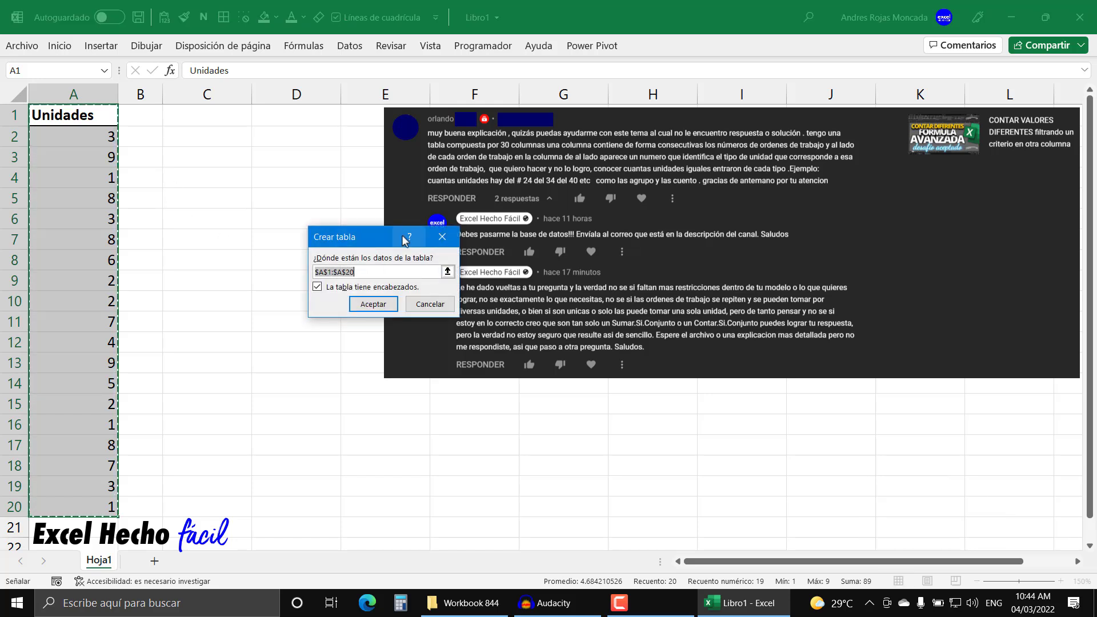
drag(378, 237, 200, 142)
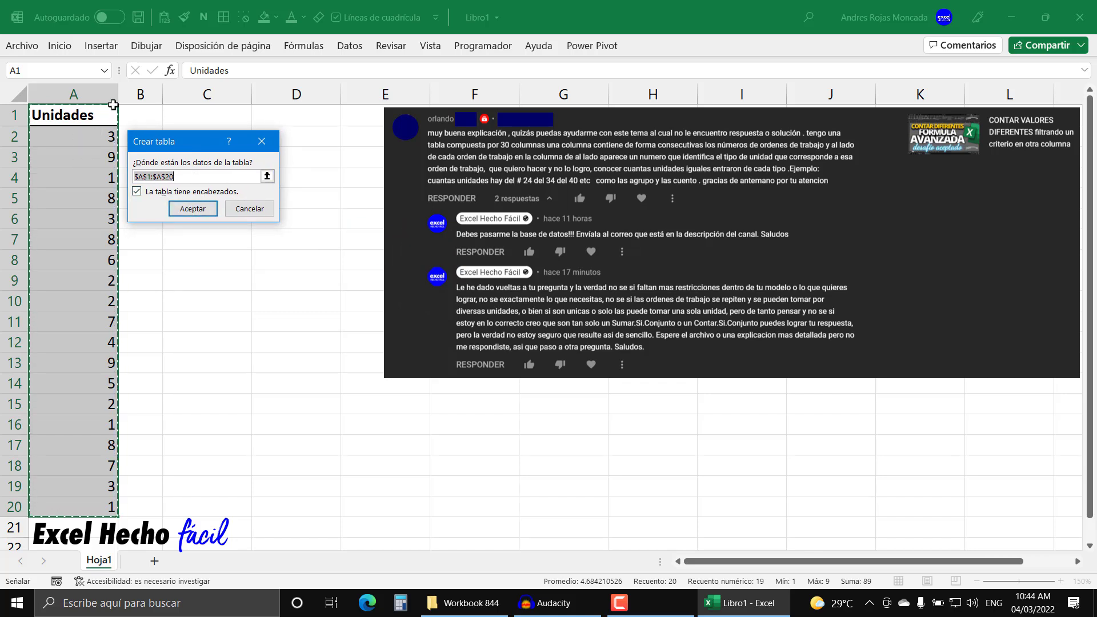
click(187, 209)
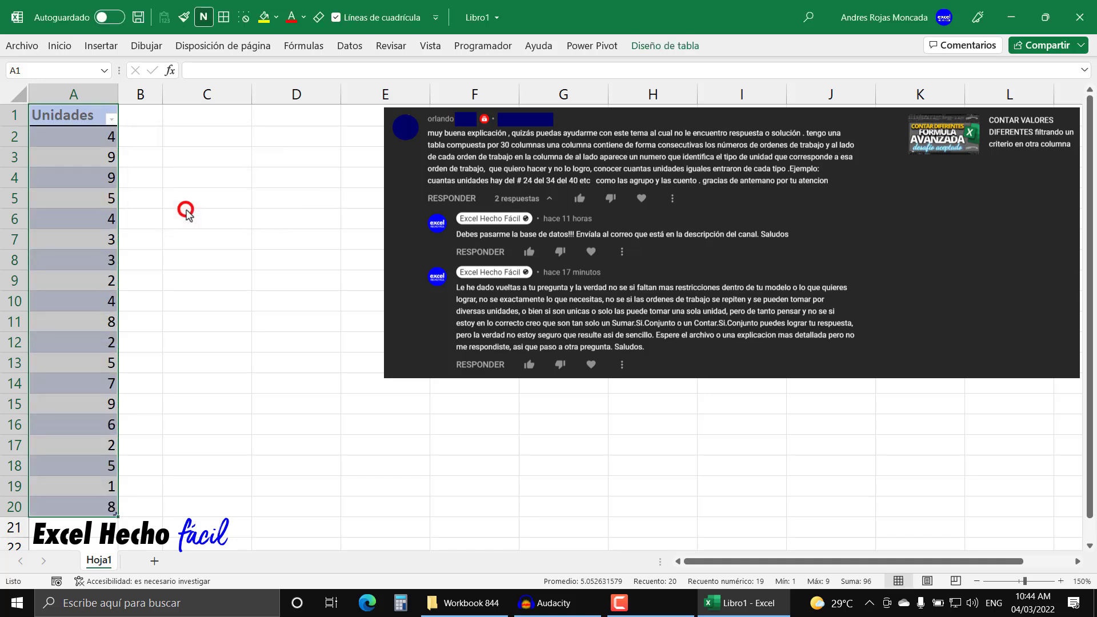
click(99, 137)
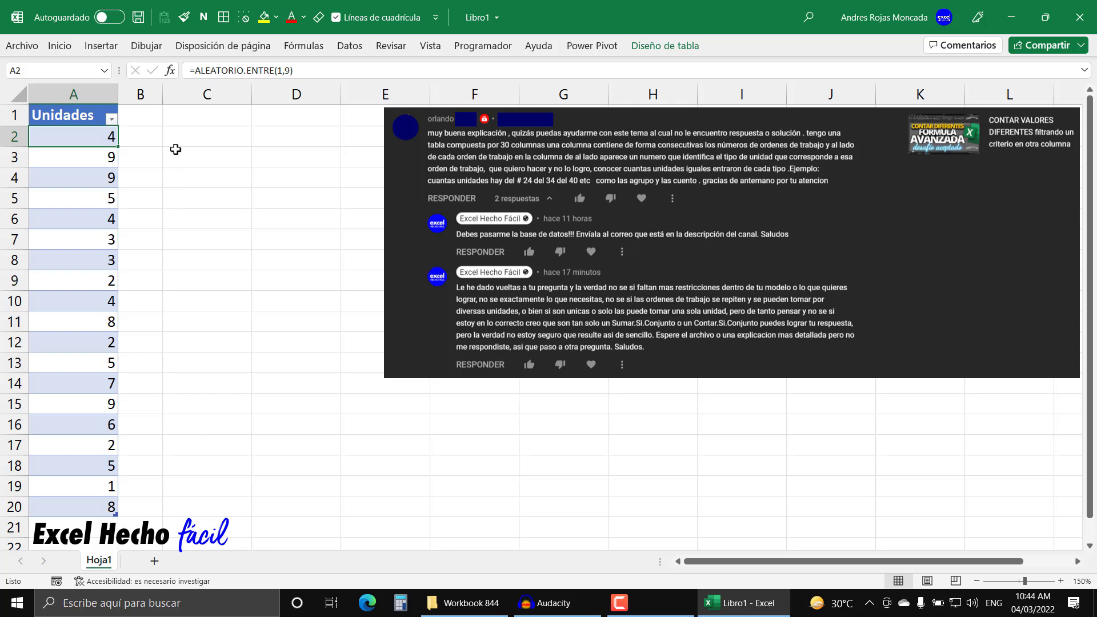
- Enter the header "Und. Unicas" in cell C1
click(183, 115)
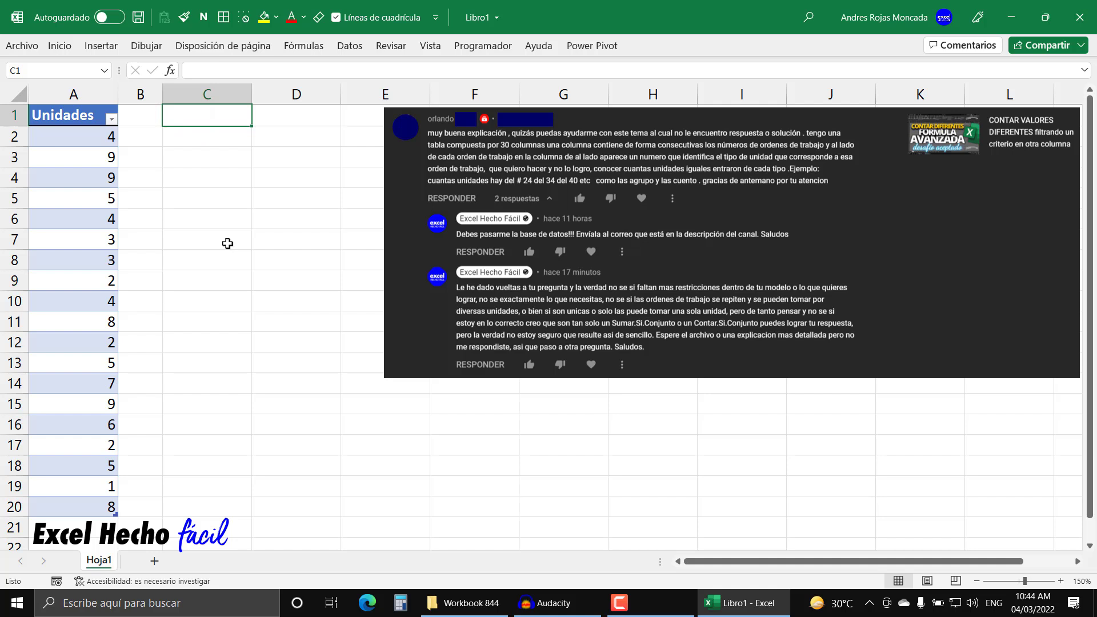
text(Und.)
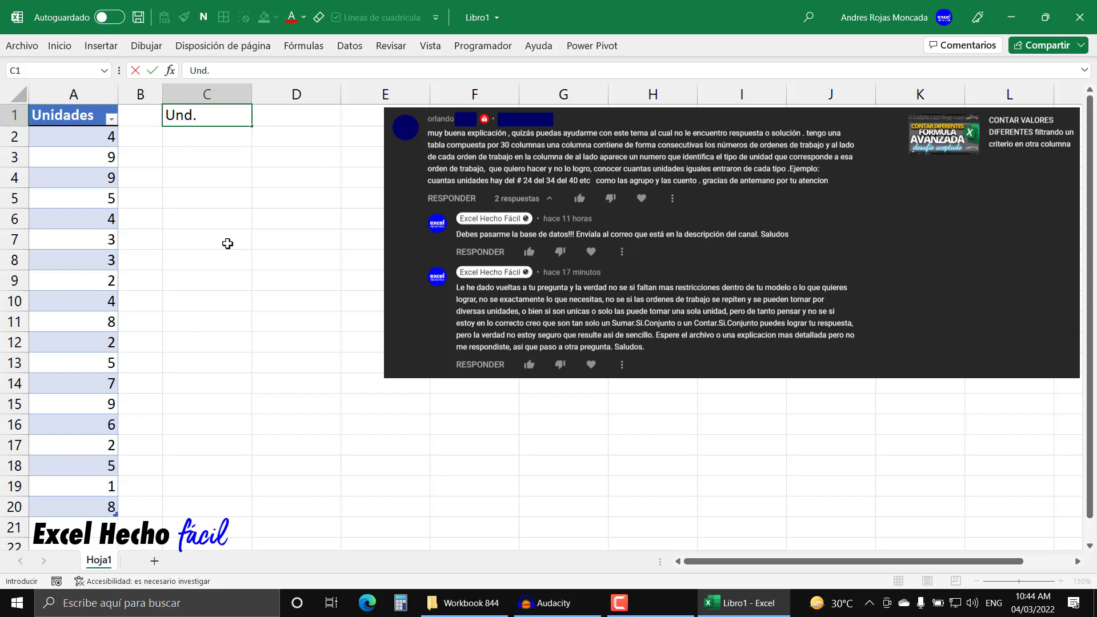
text( Unicas)
key(Return)
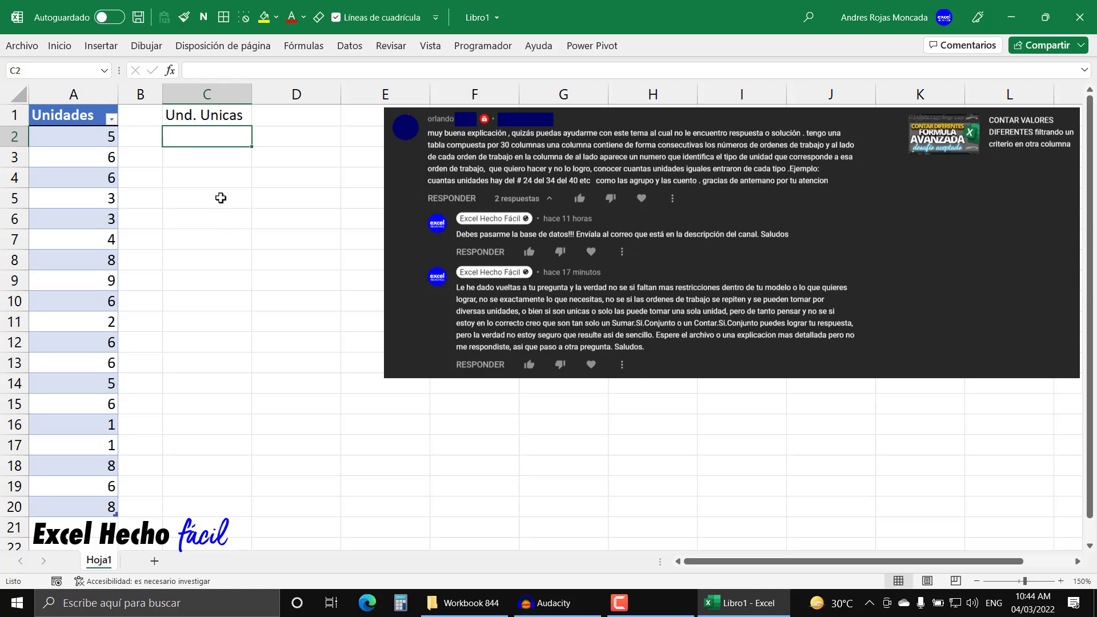
- Make the header in cell C1 bold and give it a thick bottom border
click(219, 119)
click(203, 17)
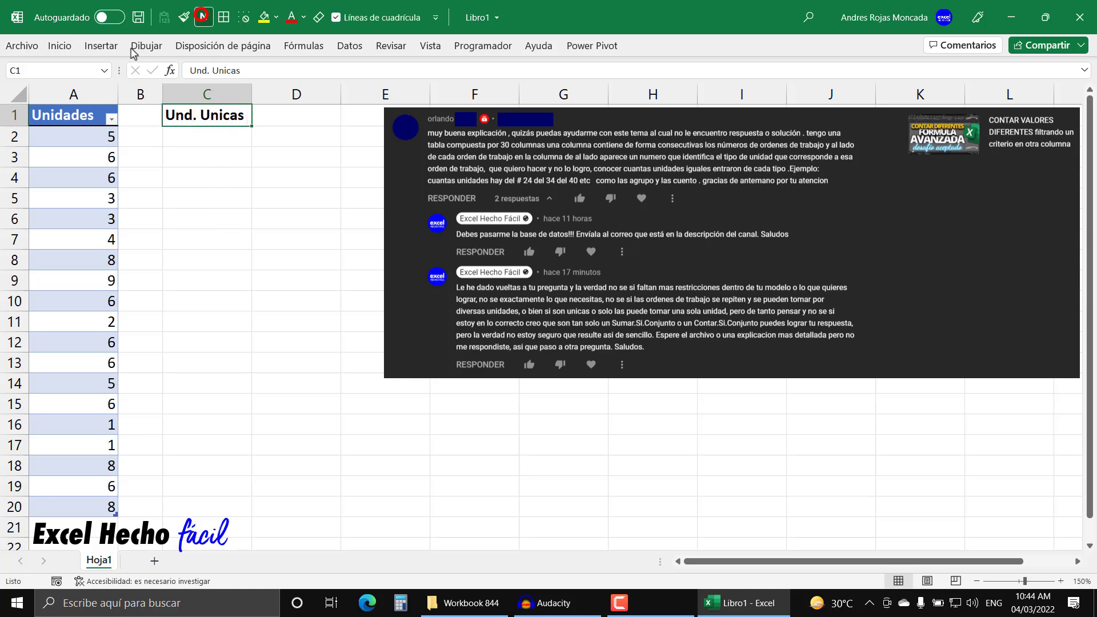
click(59, 46)
click(211, 97)
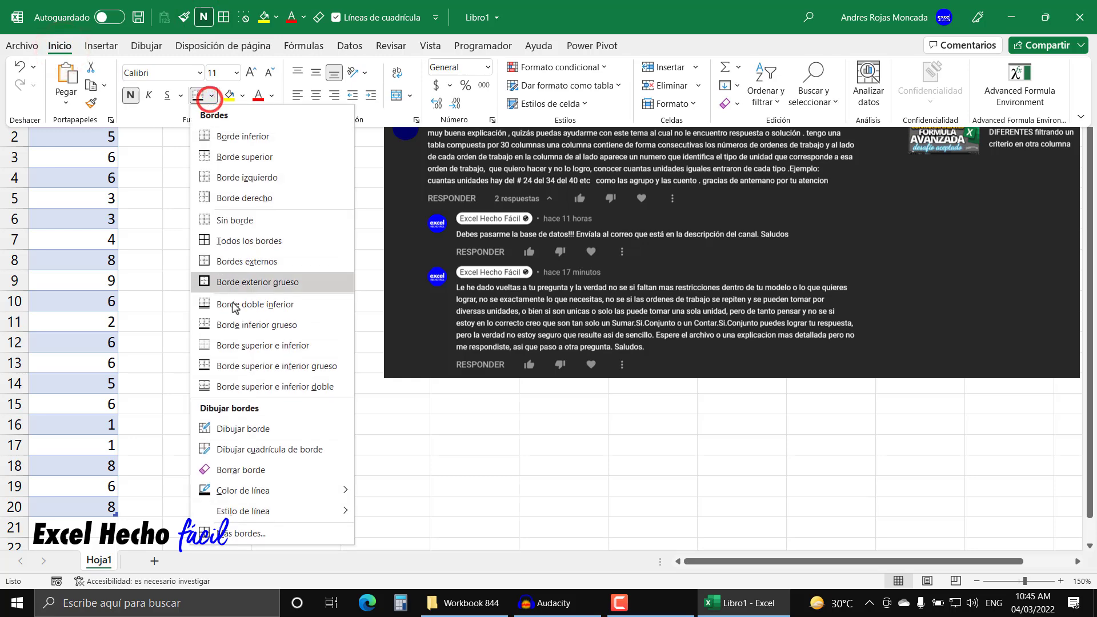
click(232, 321)
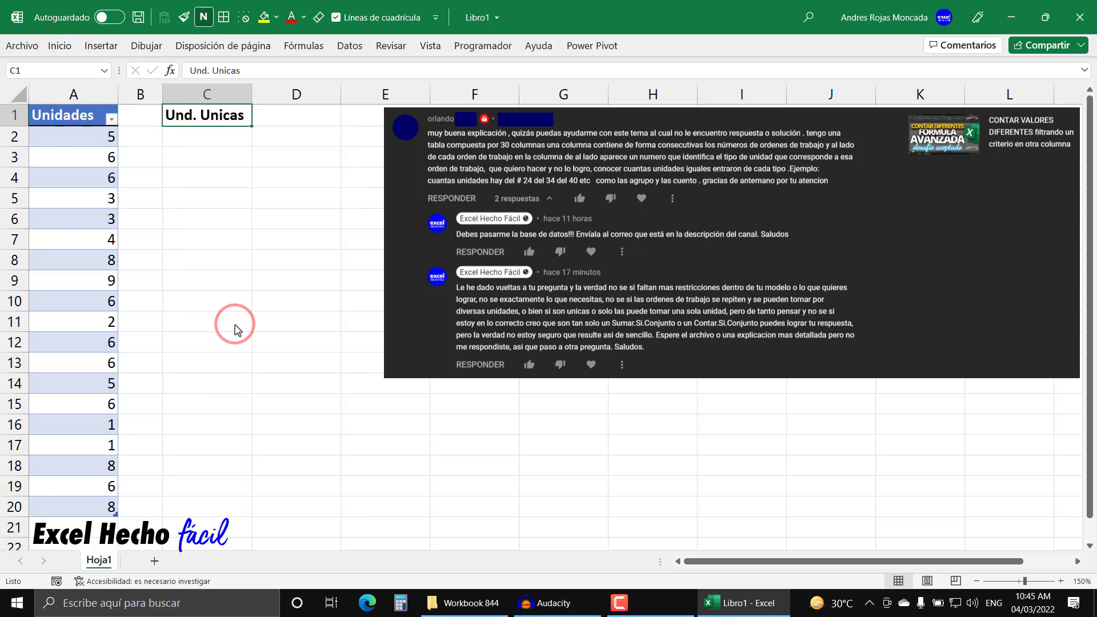
click(272, 115)
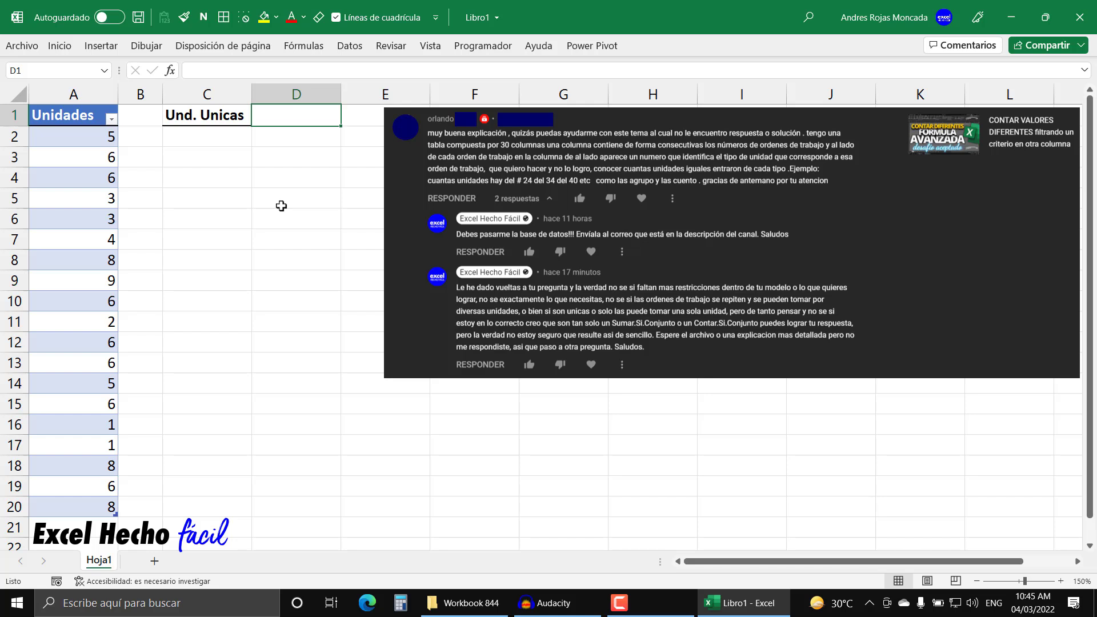
drag(215, 137, 223, 340)
drag(297, 137, 298, 363)
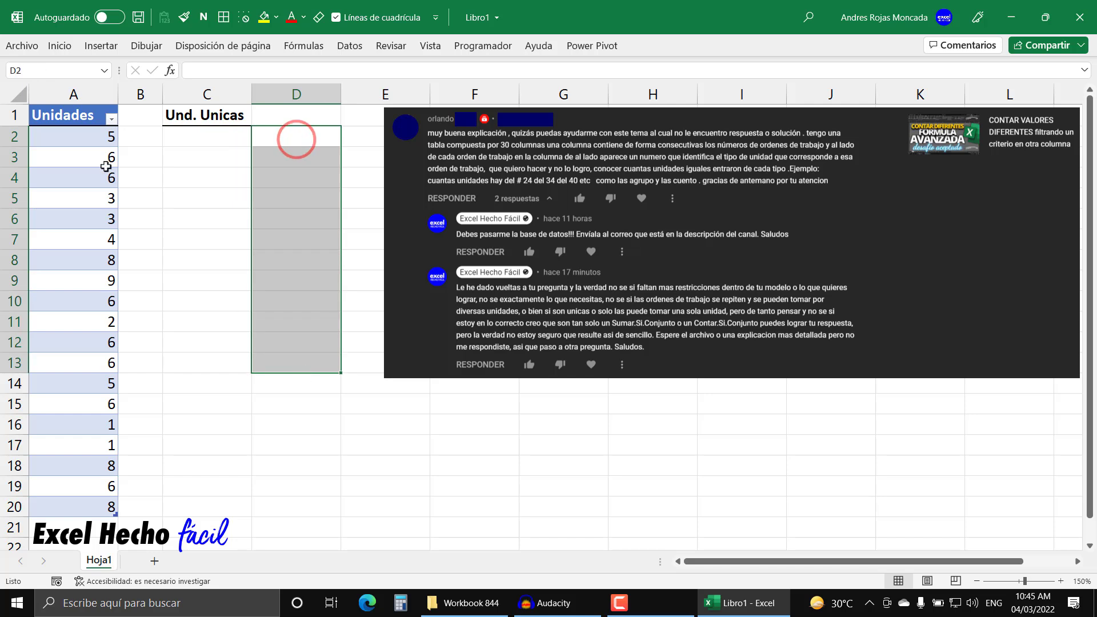
click(291, 120)
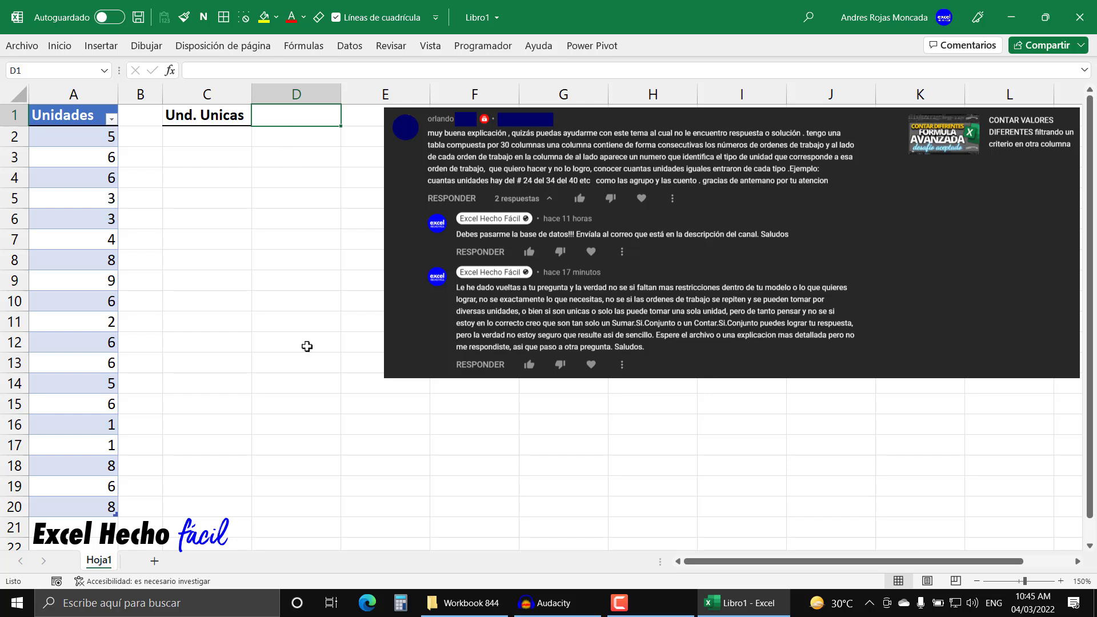
- Enter the header "Recuento" in cell D1 and copy the formatting of the C1 header onto it
text(Recuento)
key(Return)
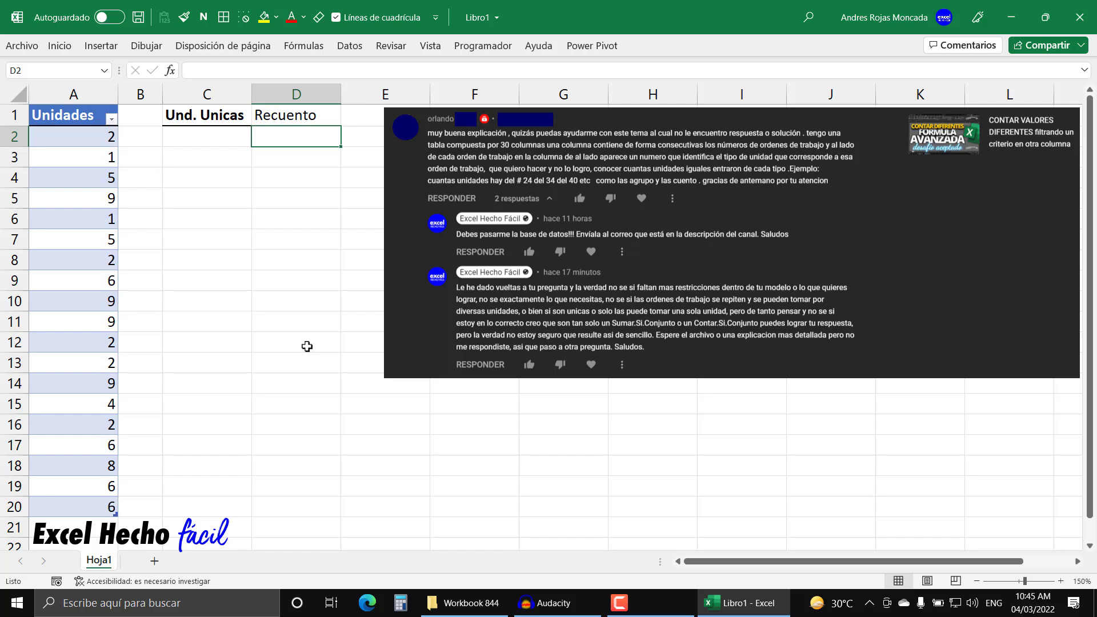
click(193, 114)
click(183, 17)
click(285, 115)
click(178, 136)
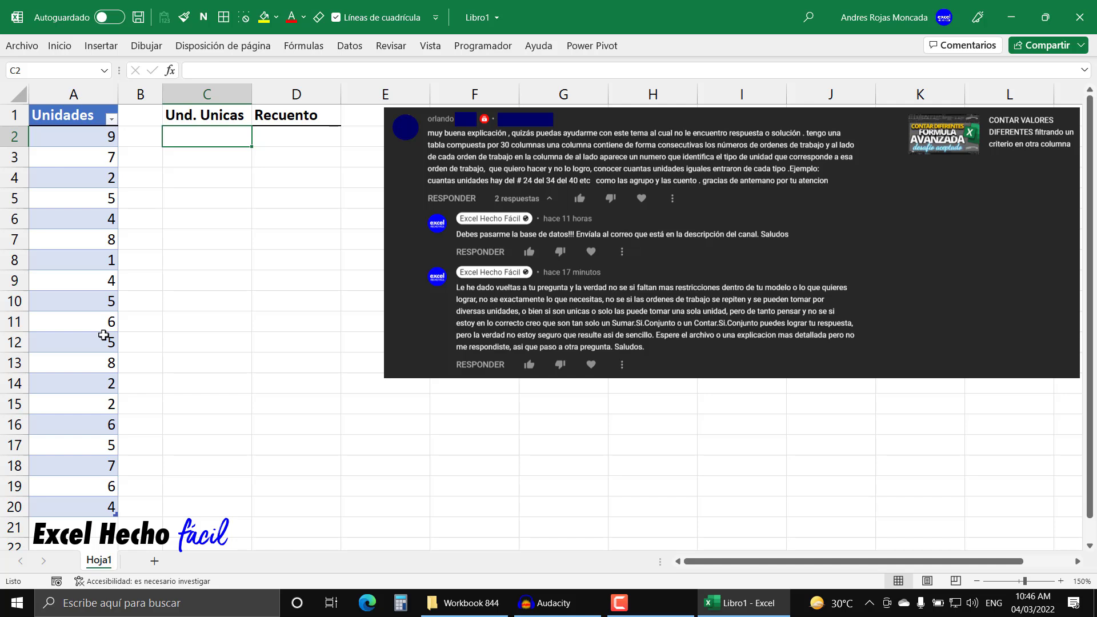
text(=let)
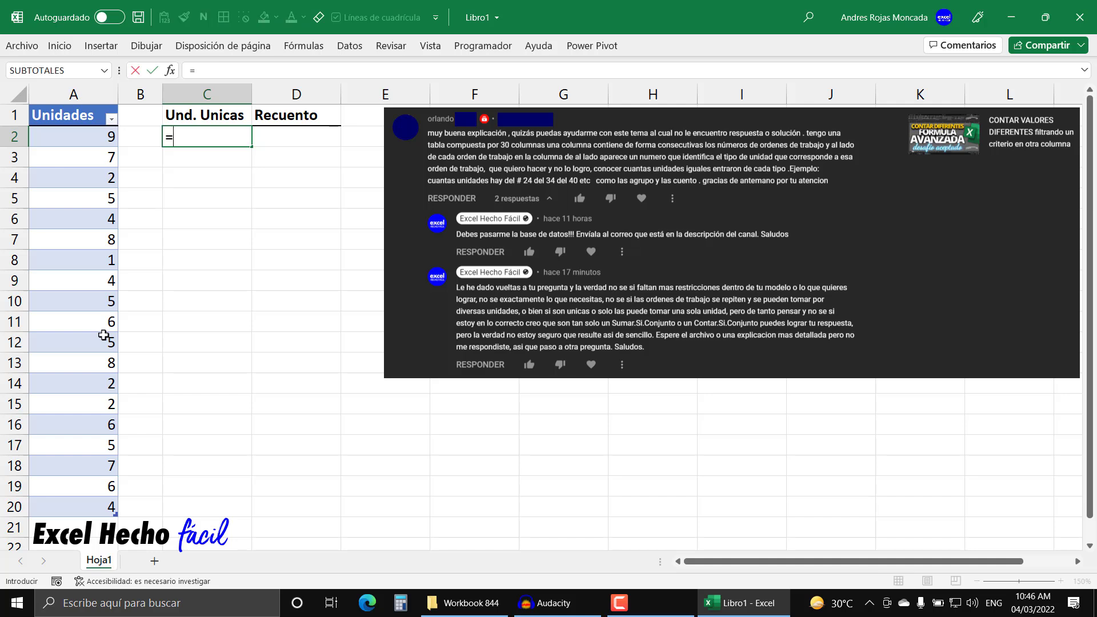
key(Tab)
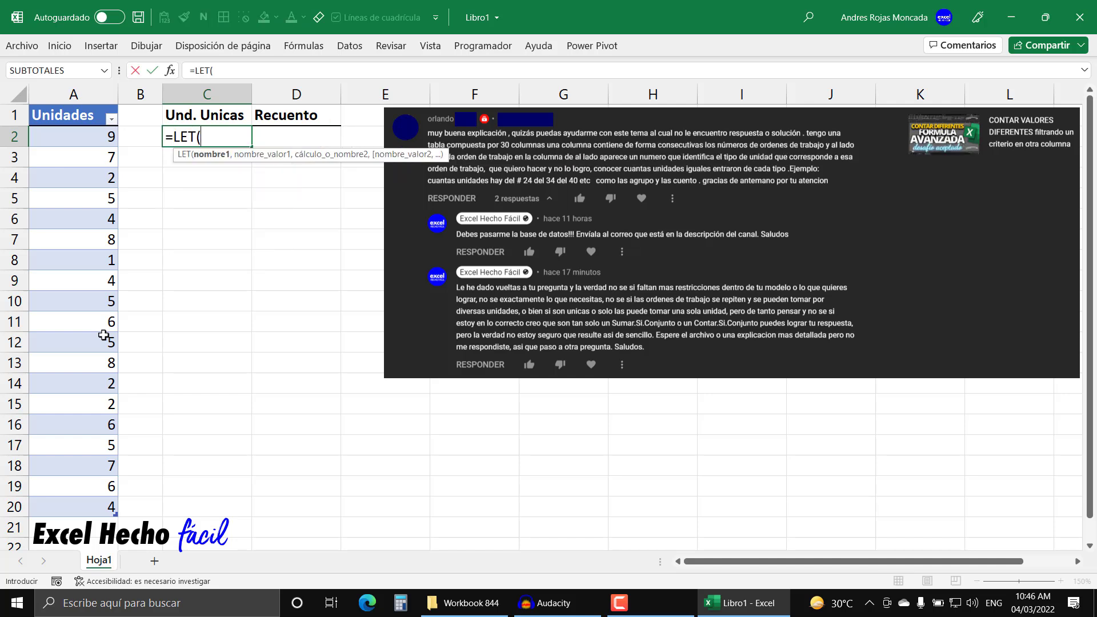
key(BackSpace)
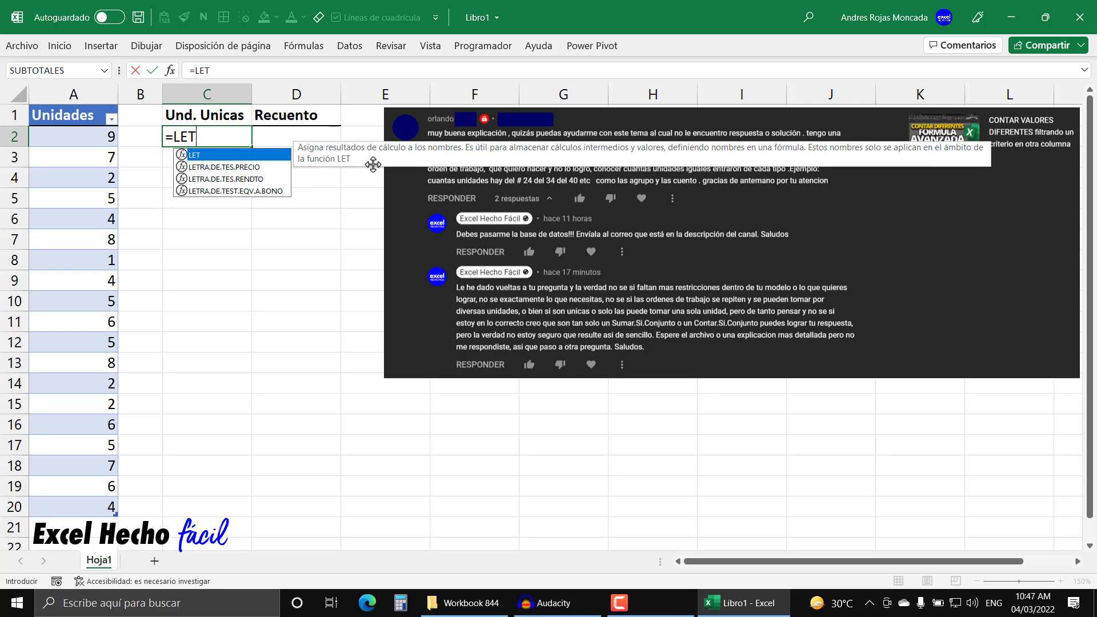
text(()
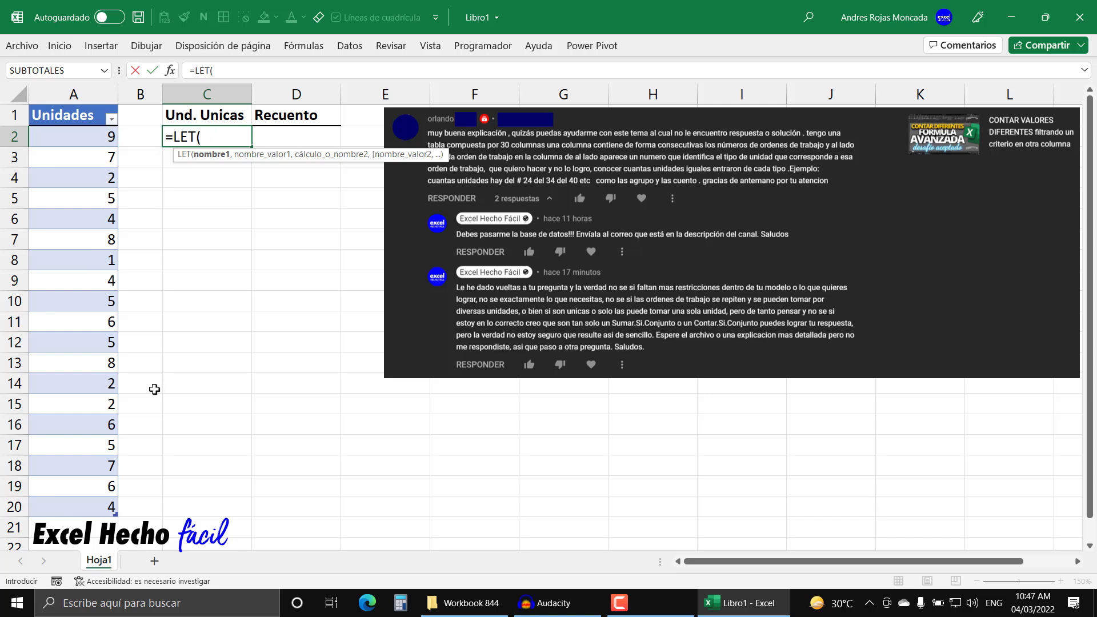
drag(427, 157, 619, 393)
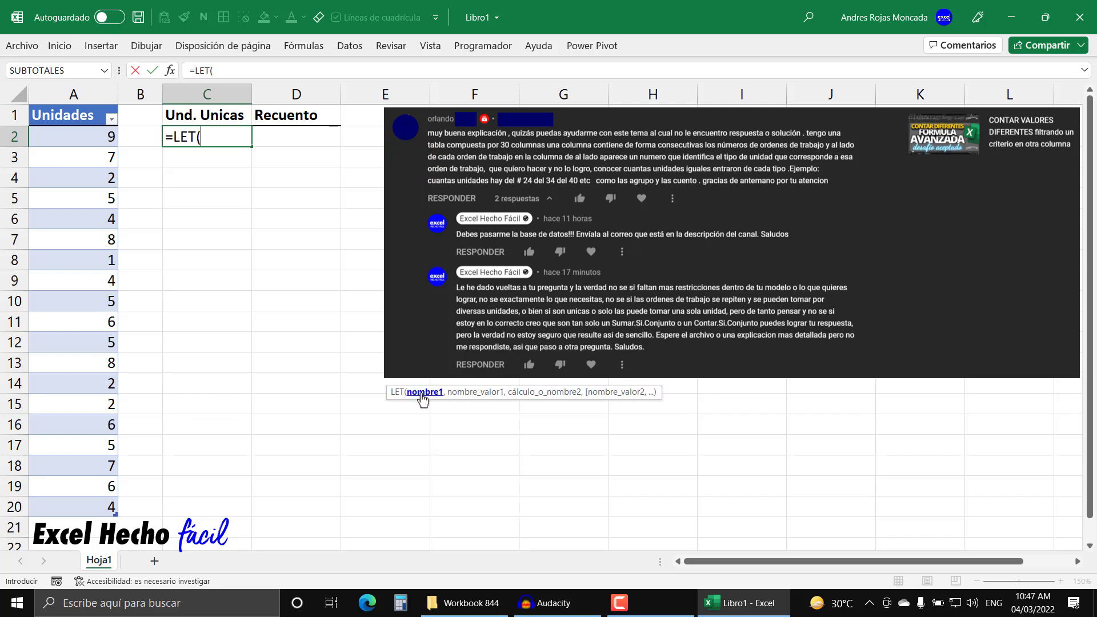
text(Und,)
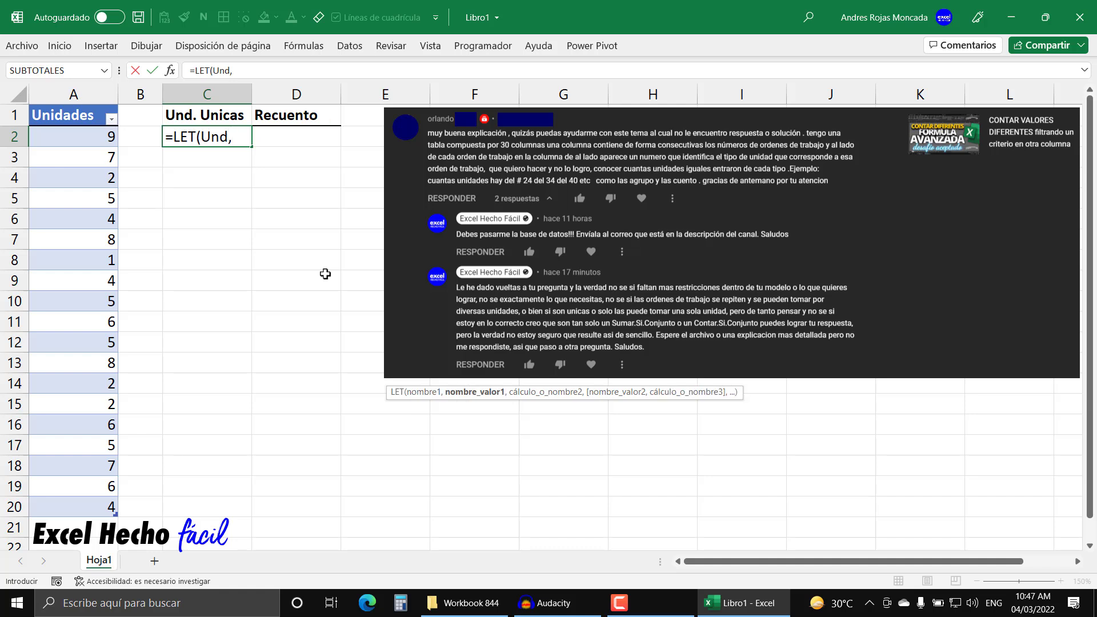
click(94, 105)
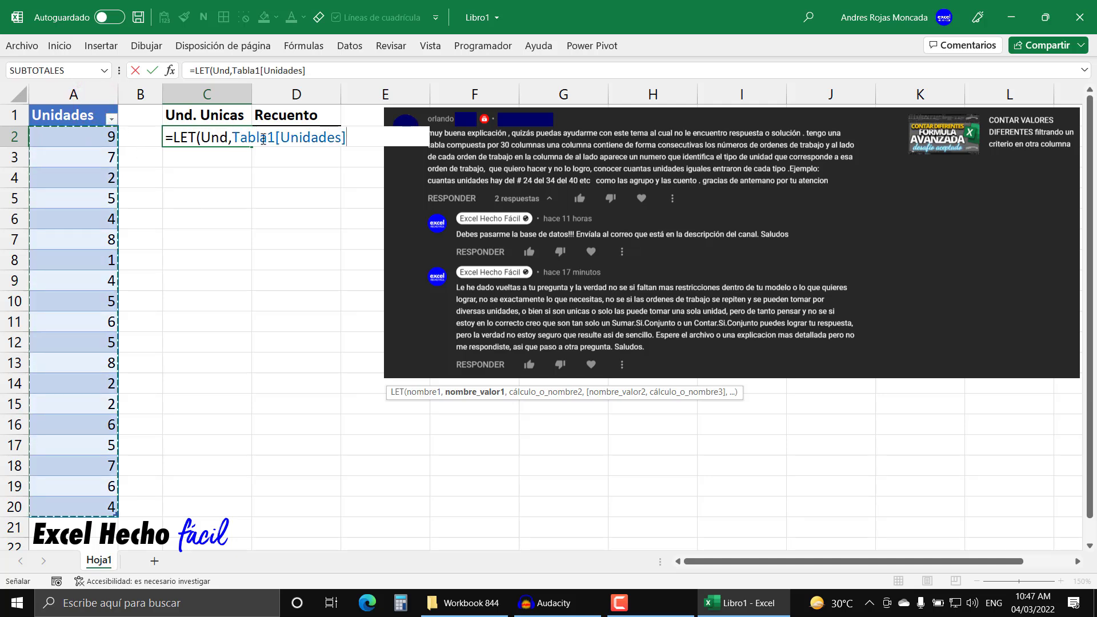
key(Escape)
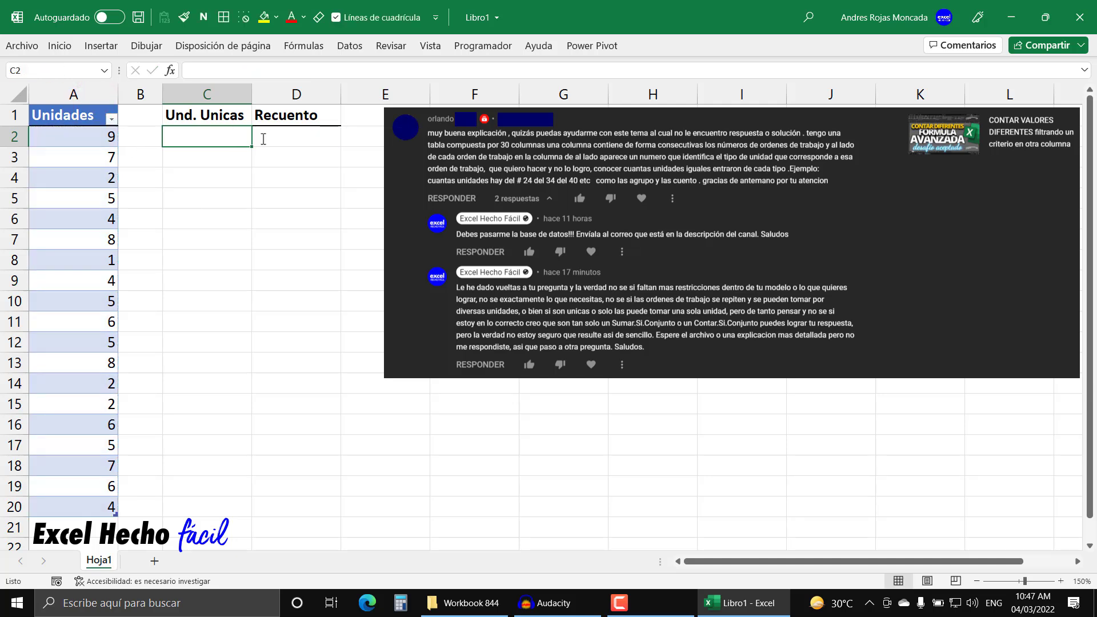
- Rename the table in column A to "Unidades"
click(84, 112)
click(690, 47)
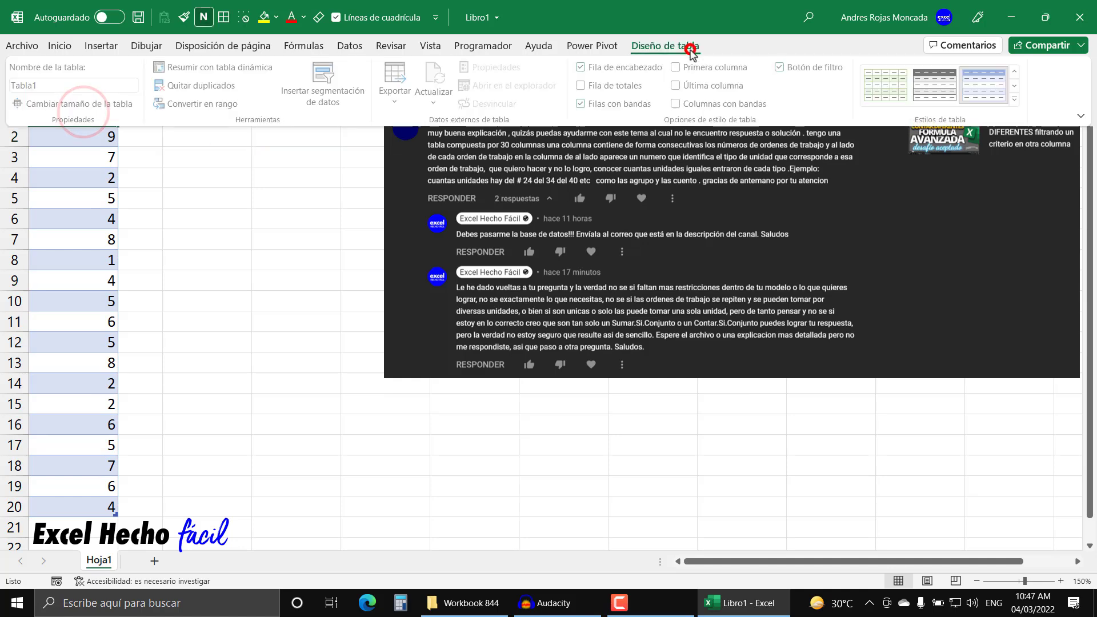
click(110, 83)
text(Unidades)
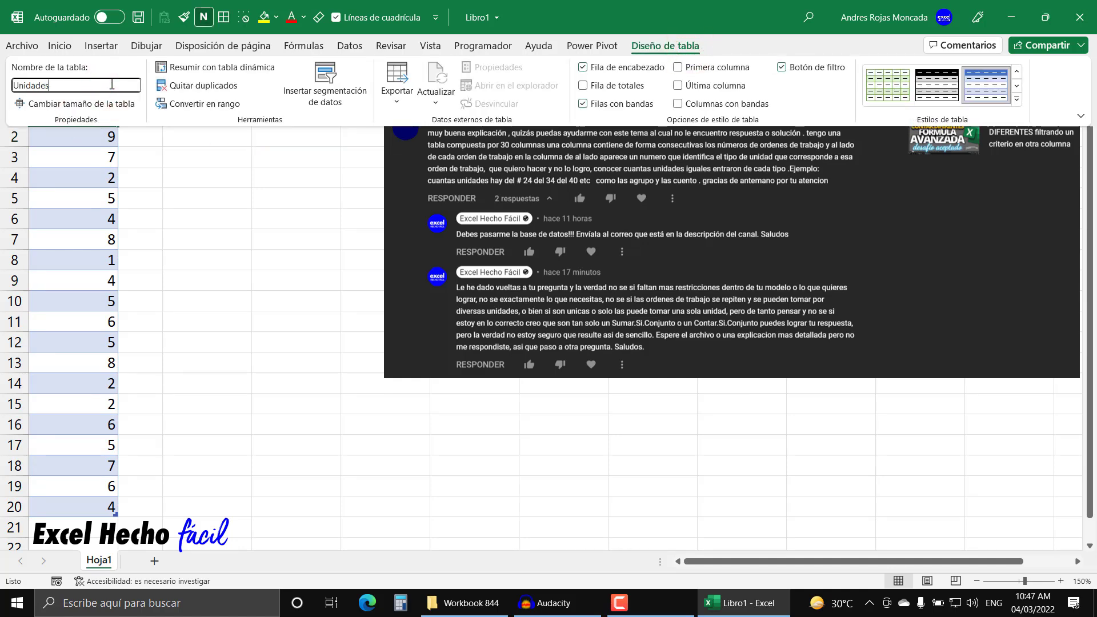
key(Return)
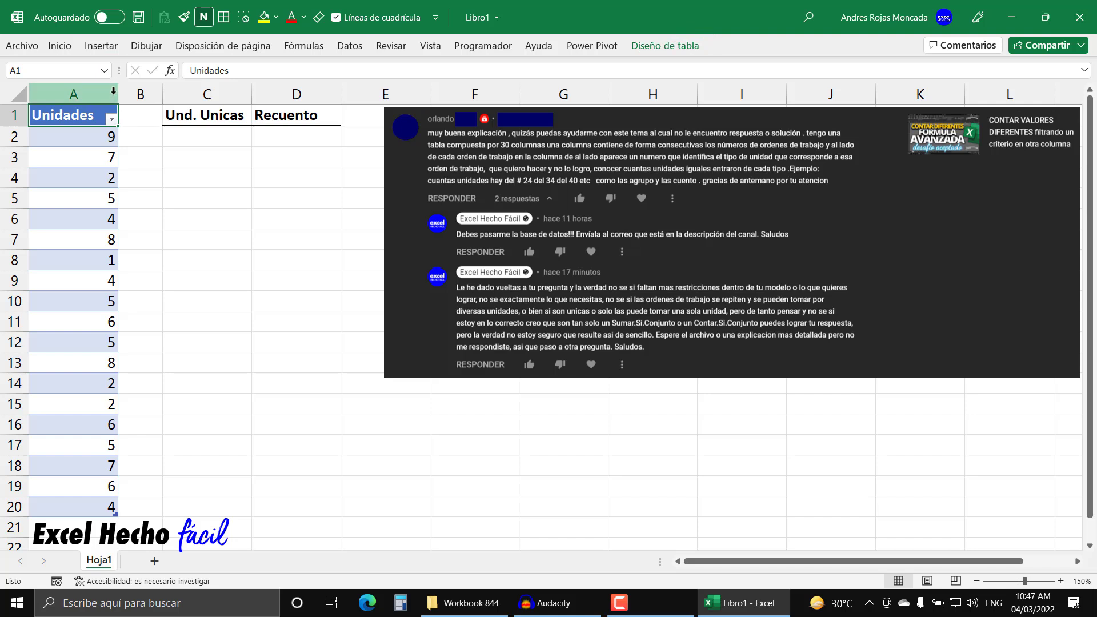
- Start a LET formula in cell C2 that defines the name Und as the table column Unidades[Unidades]
click(195, 138)
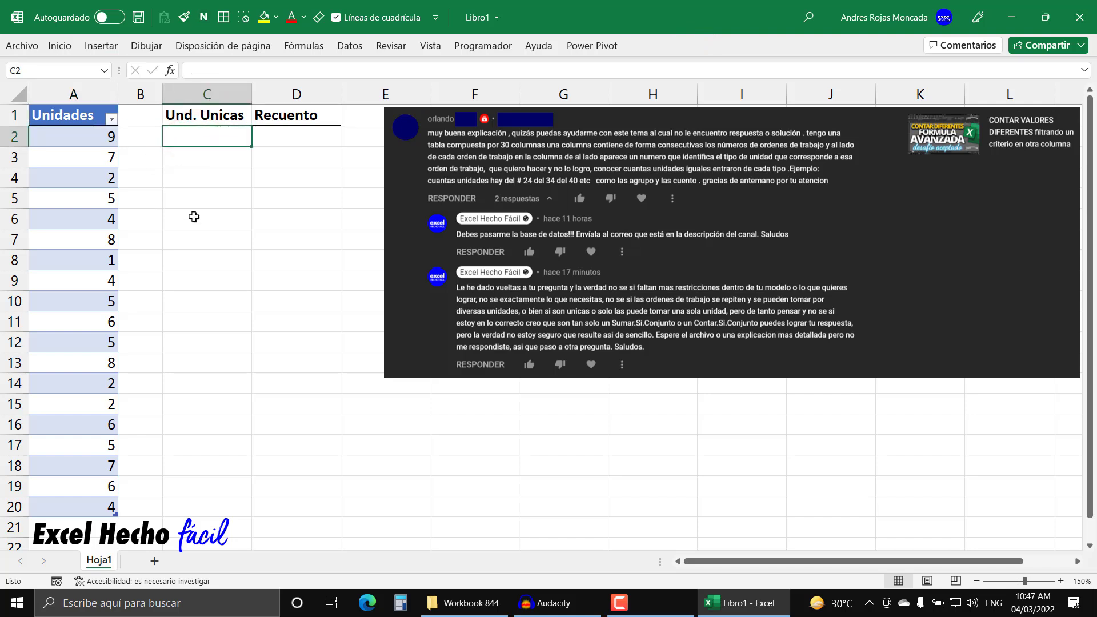
text(=let)
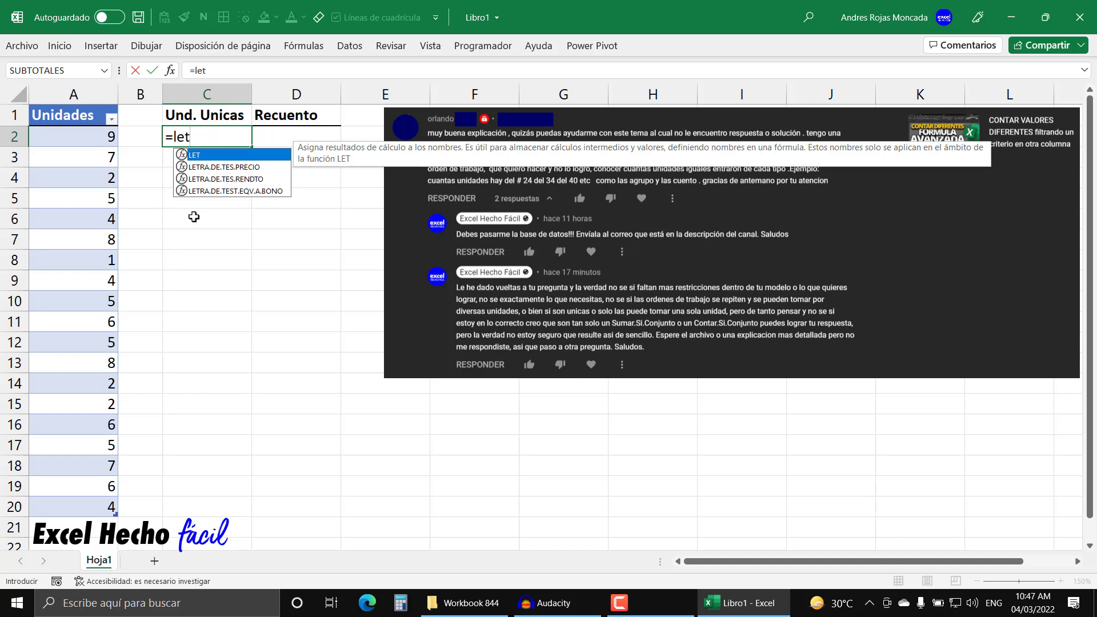
key(Tab)
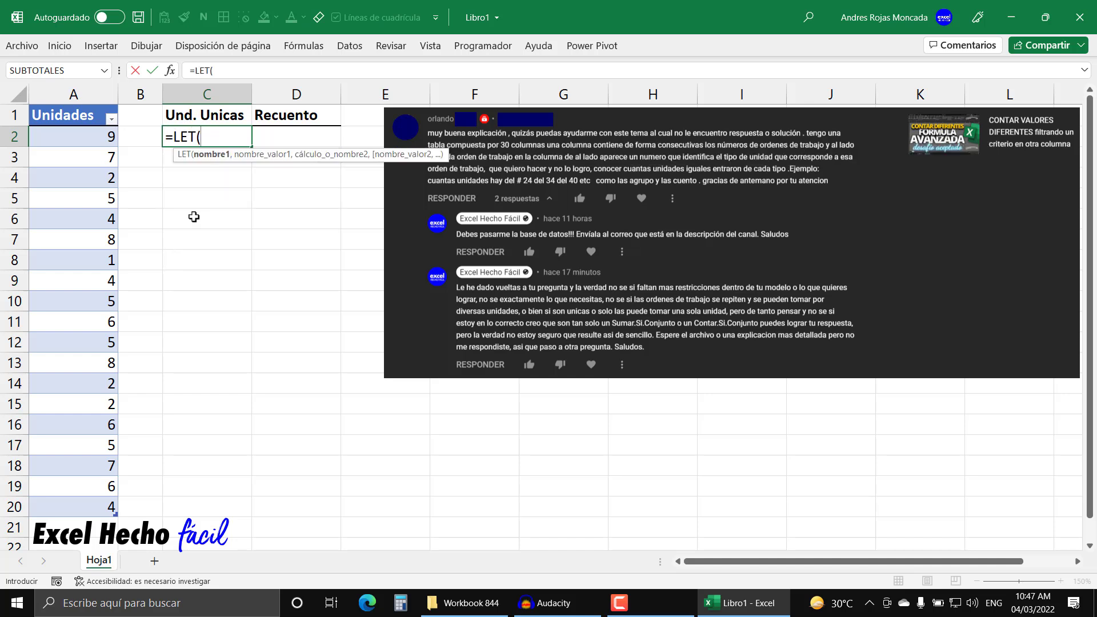
text(Und,)
click(202, 155)
click(257, 156)
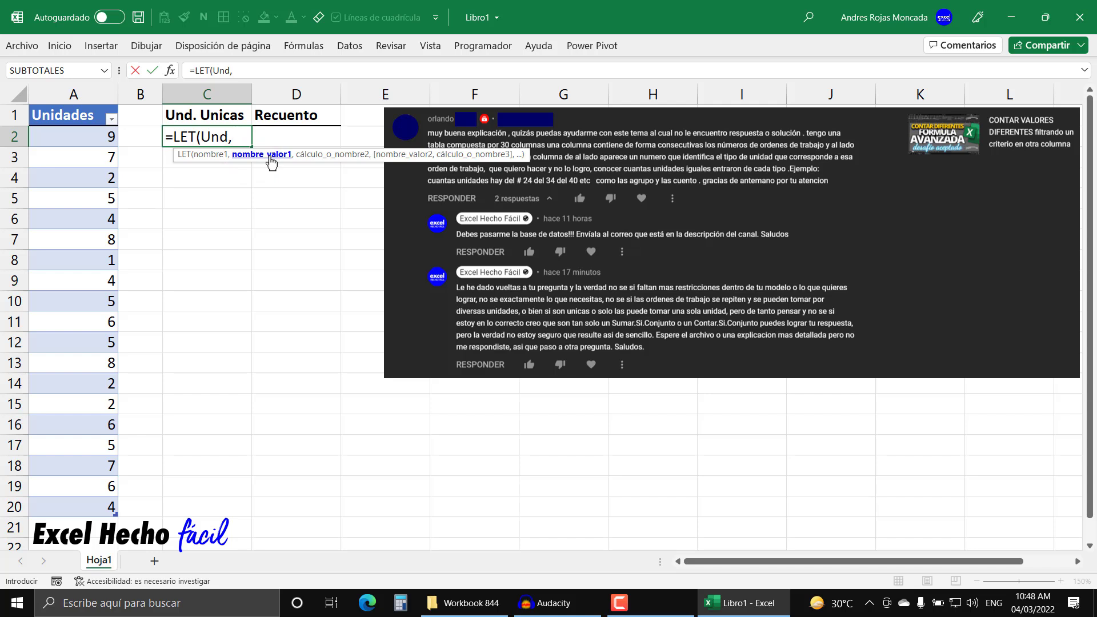
click(214, 155)
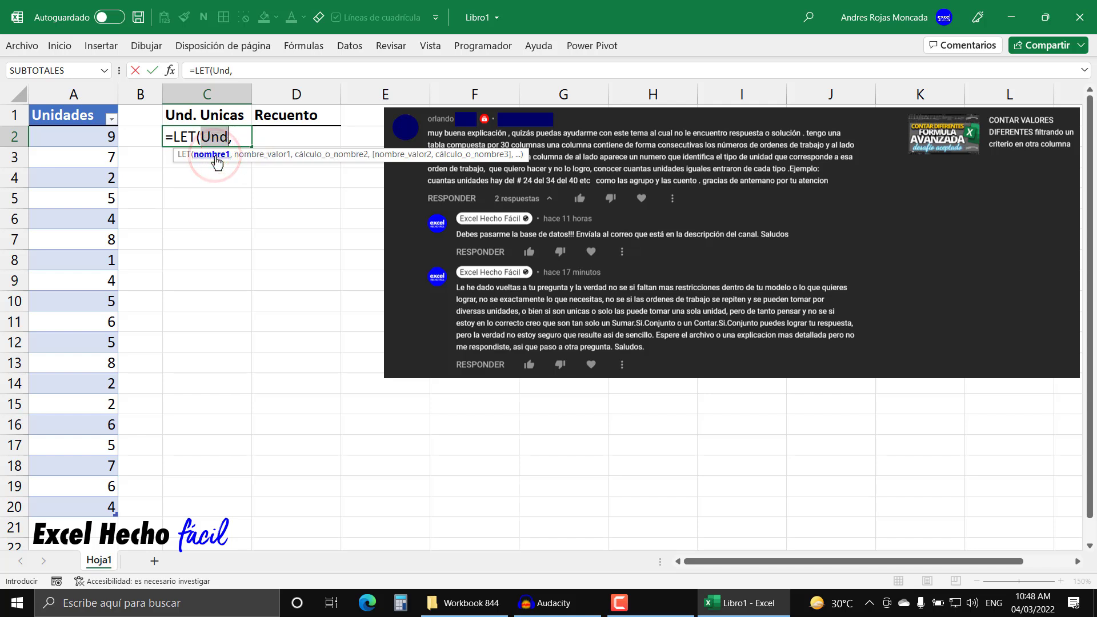
click(232, 137)
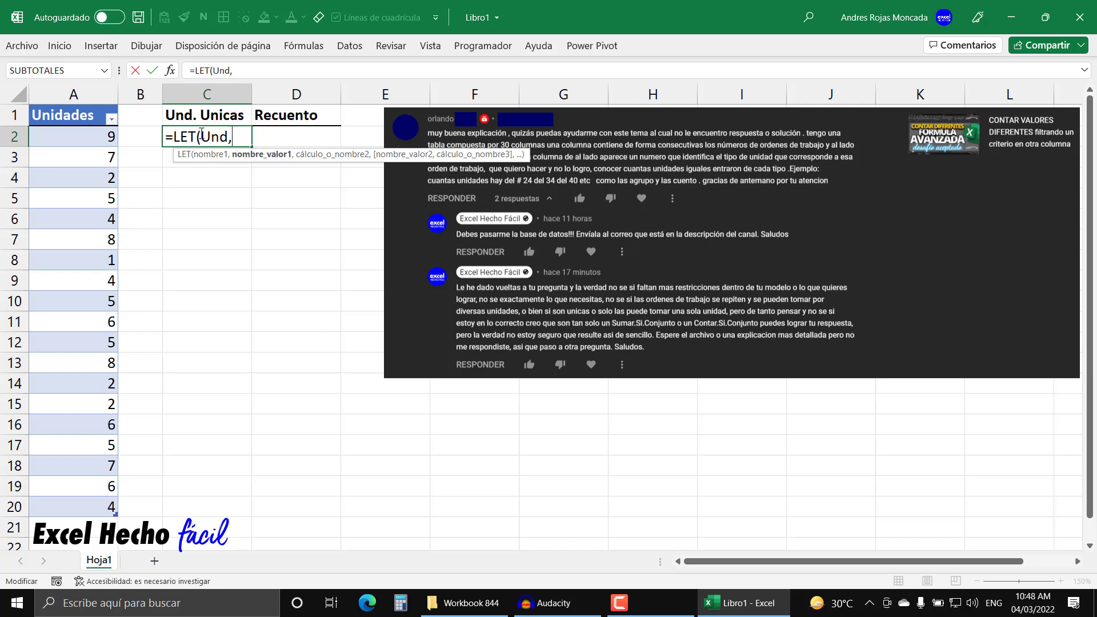
click(96, 106)
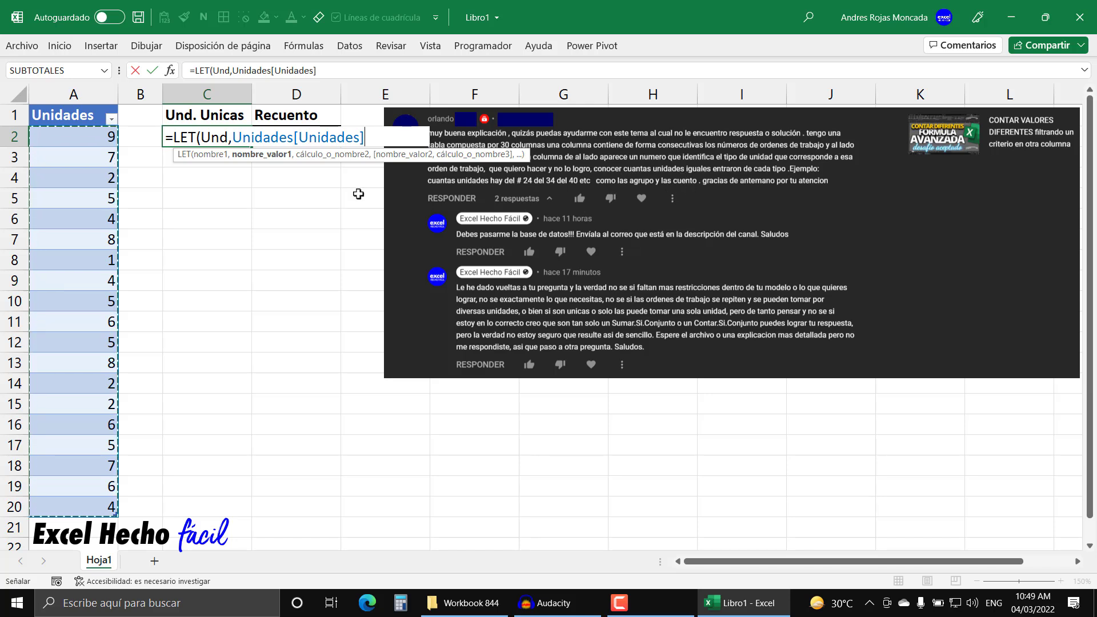
text(,)
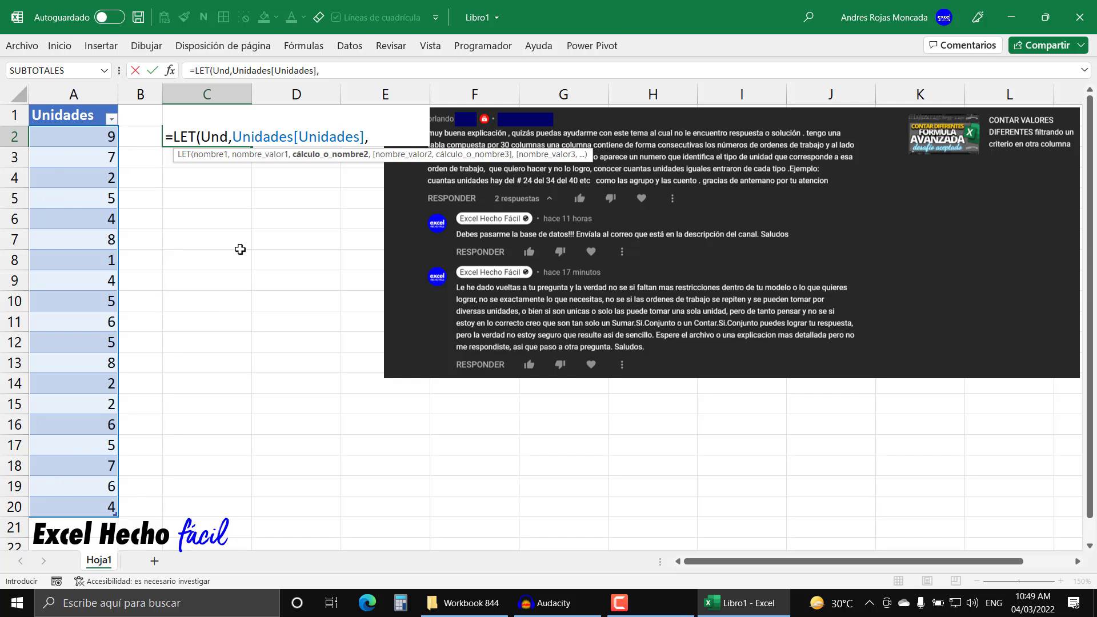
- Add UndUni as the second name in the LET formula
text(Uni)
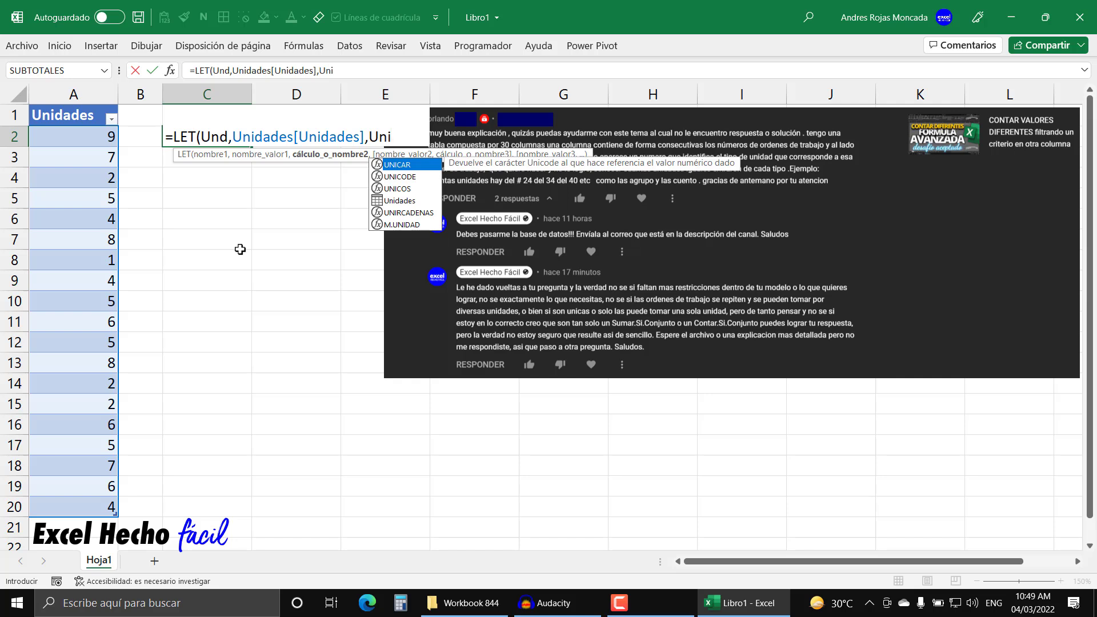
text(U)
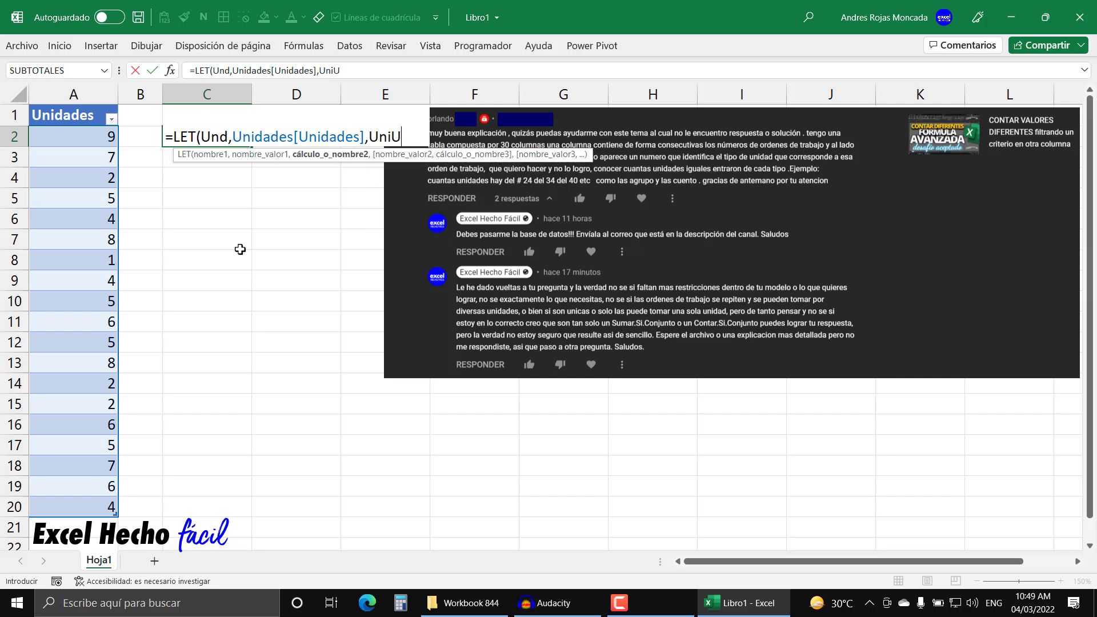
key(BackSpace)
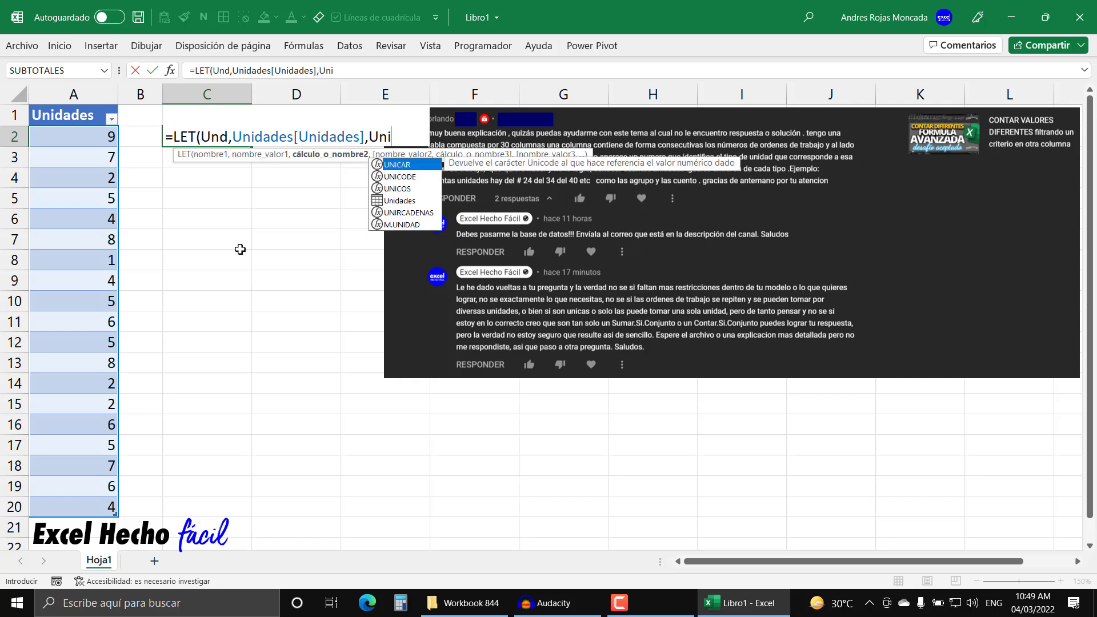
key(BackSpace)
key(BackSpace)
text(nd)
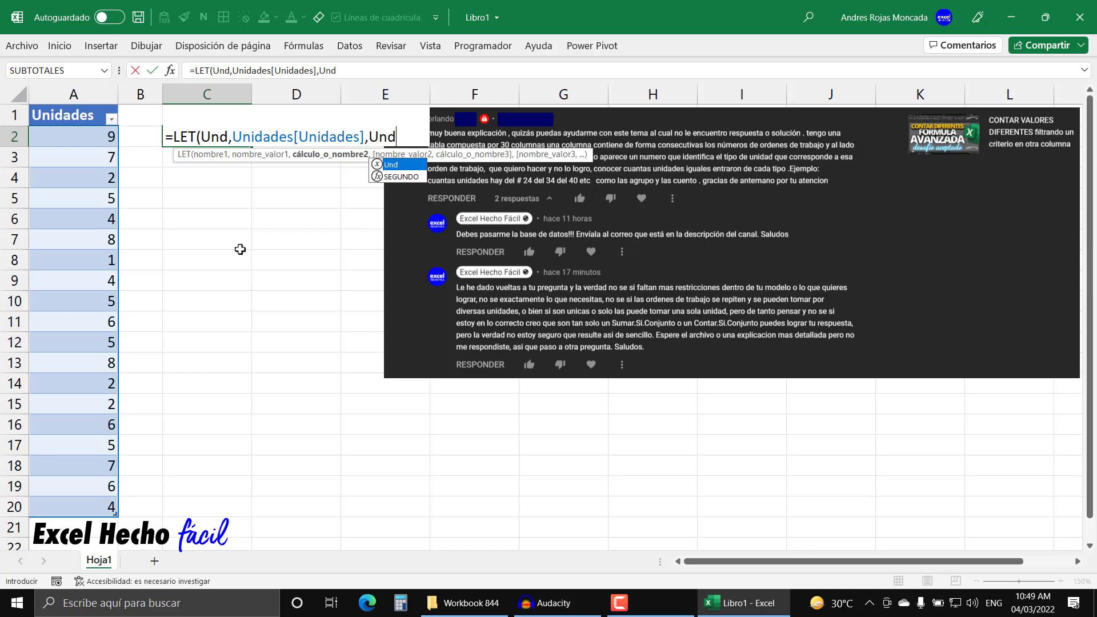
text(Uni)
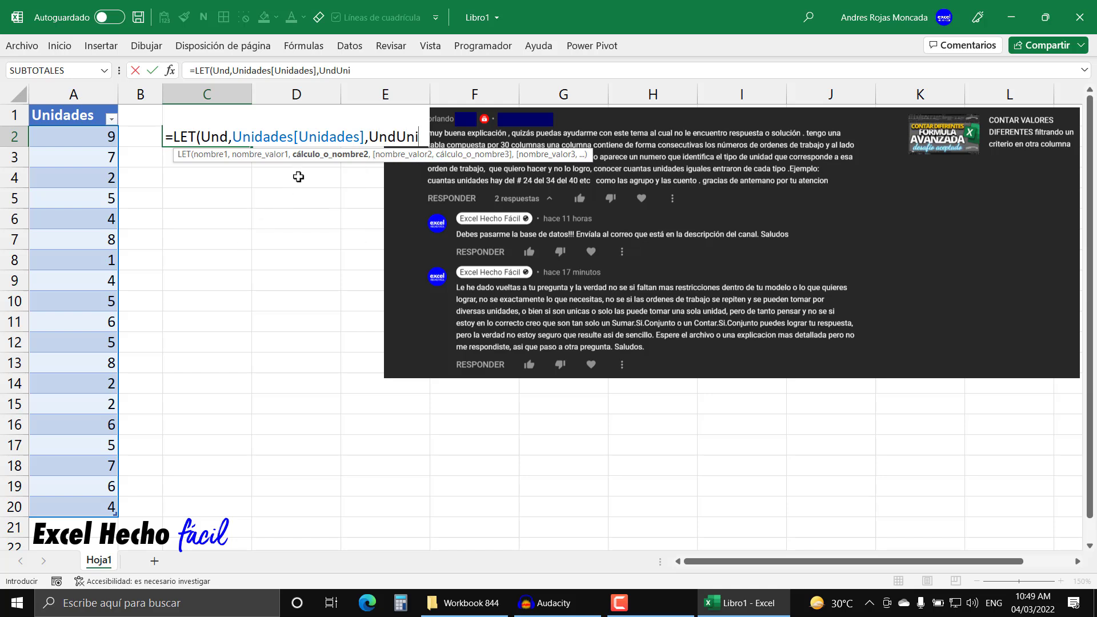
click(311, 155)
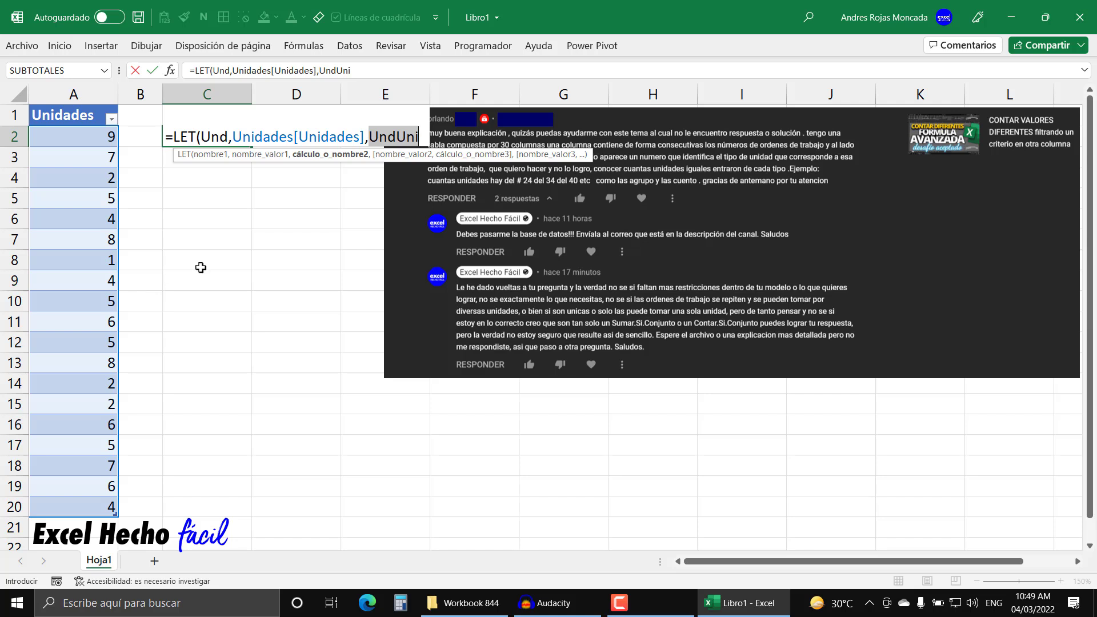
click(421, 138)
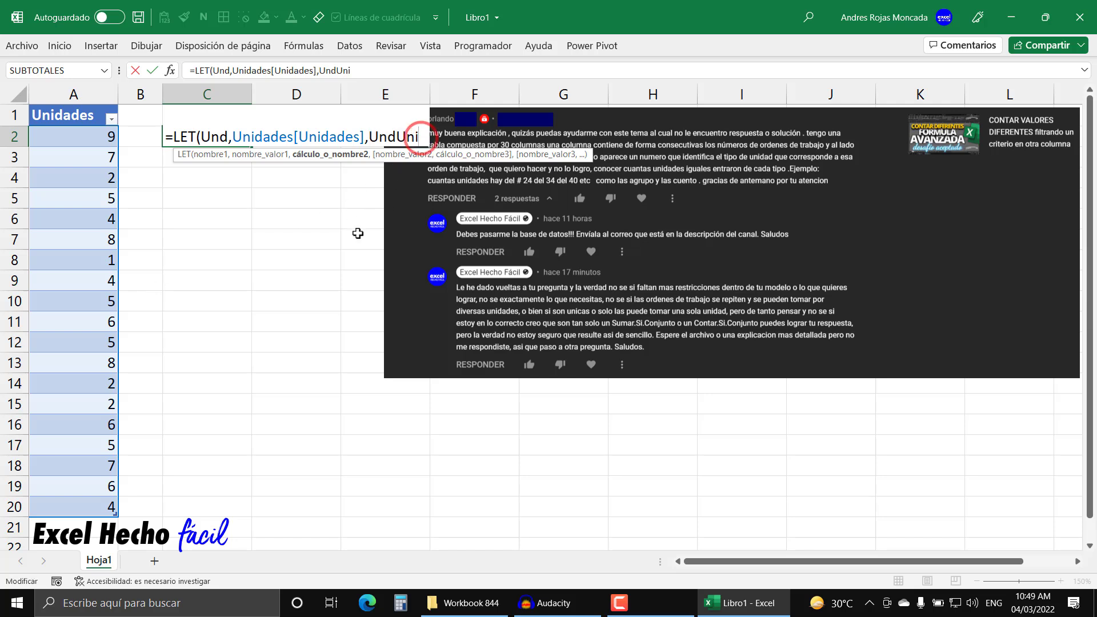
- Define the value of UndUni in the LET formula as UNICOS(Und)
text(,uni)
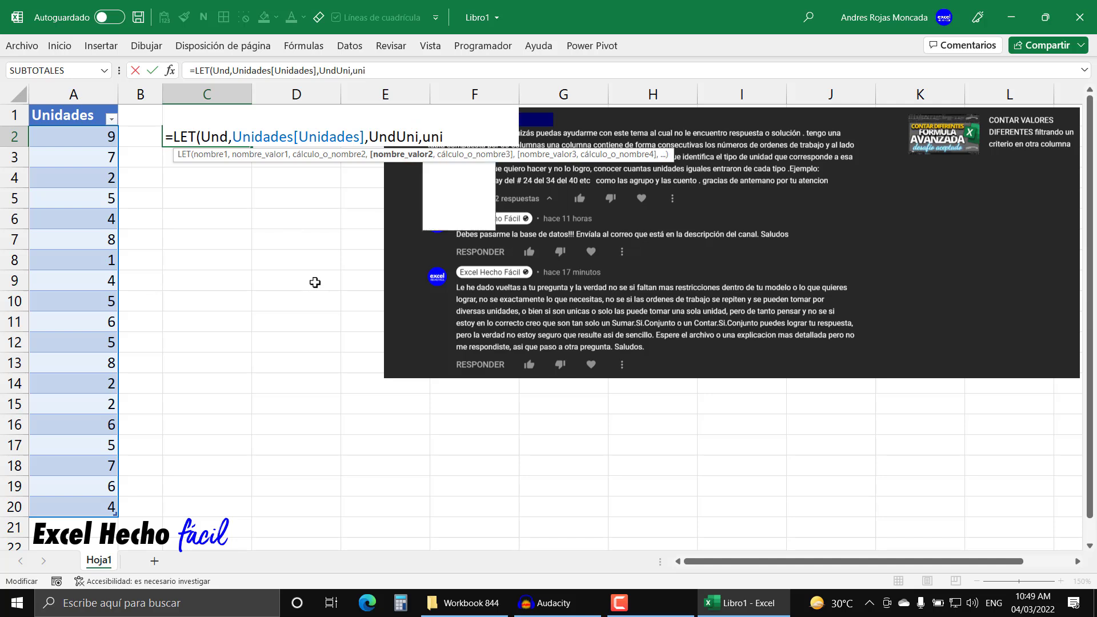
key(Down)
key(Down)
key(Down)
key(Up)
key(Tab)
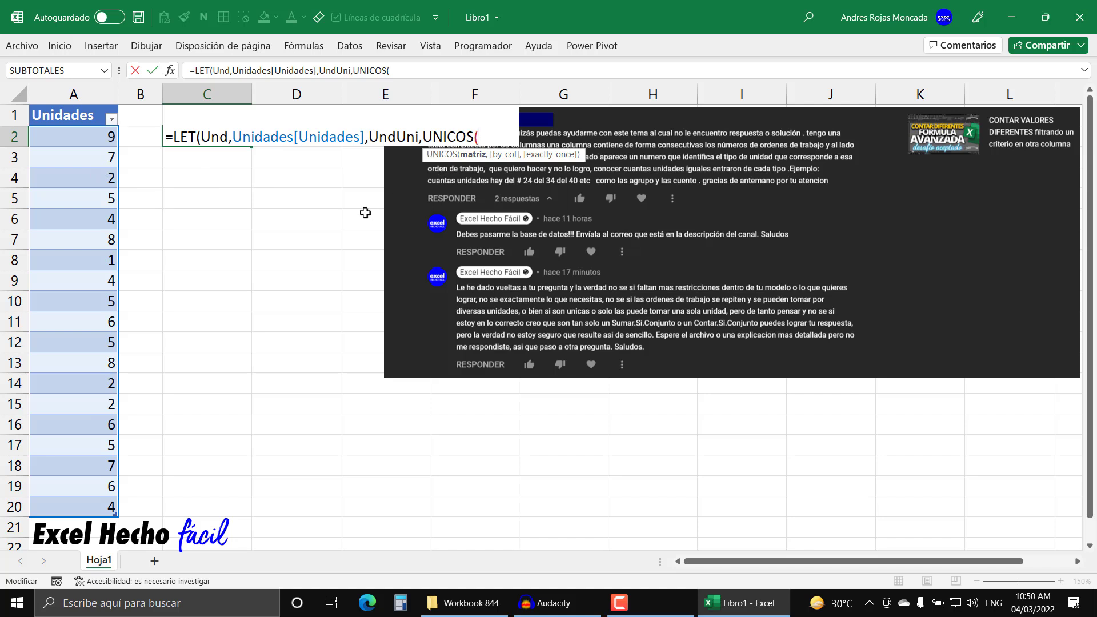
text(Un)
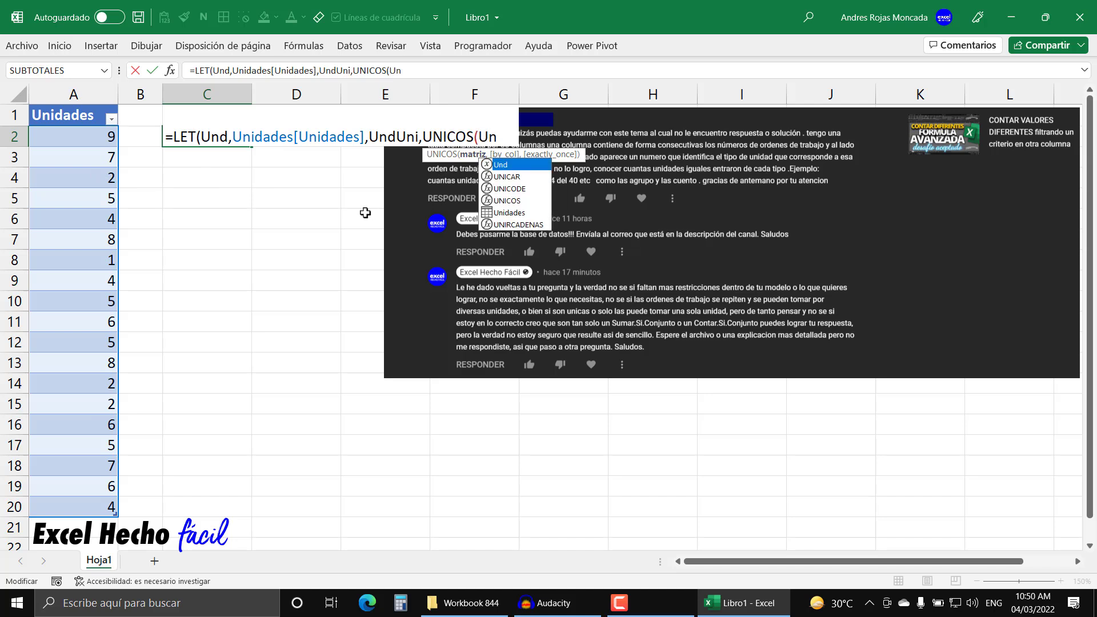
key(Tab)
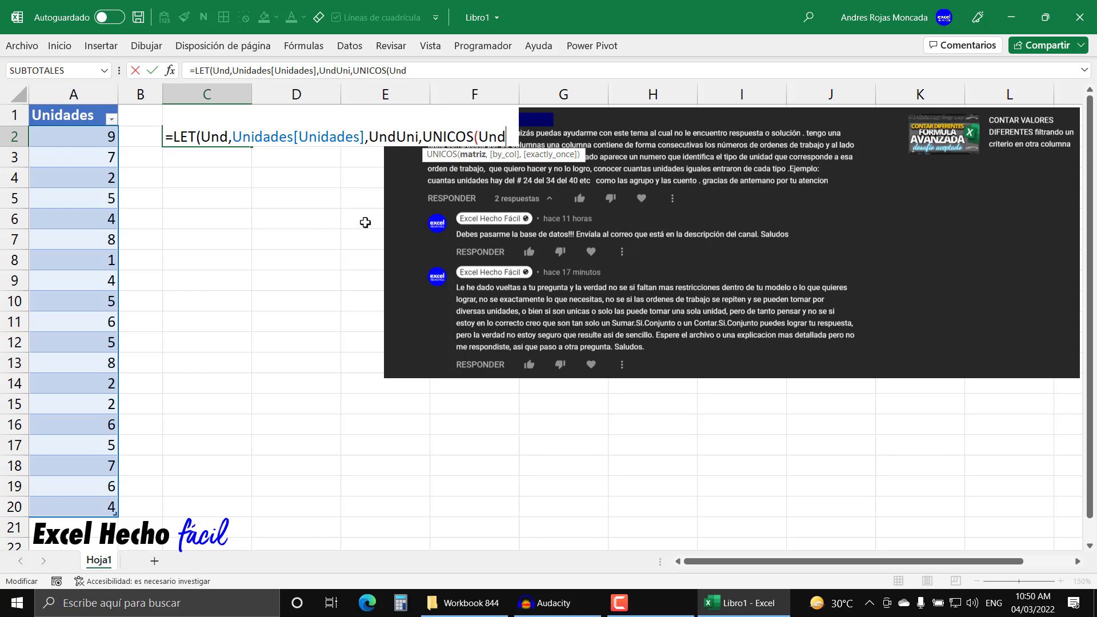
text())
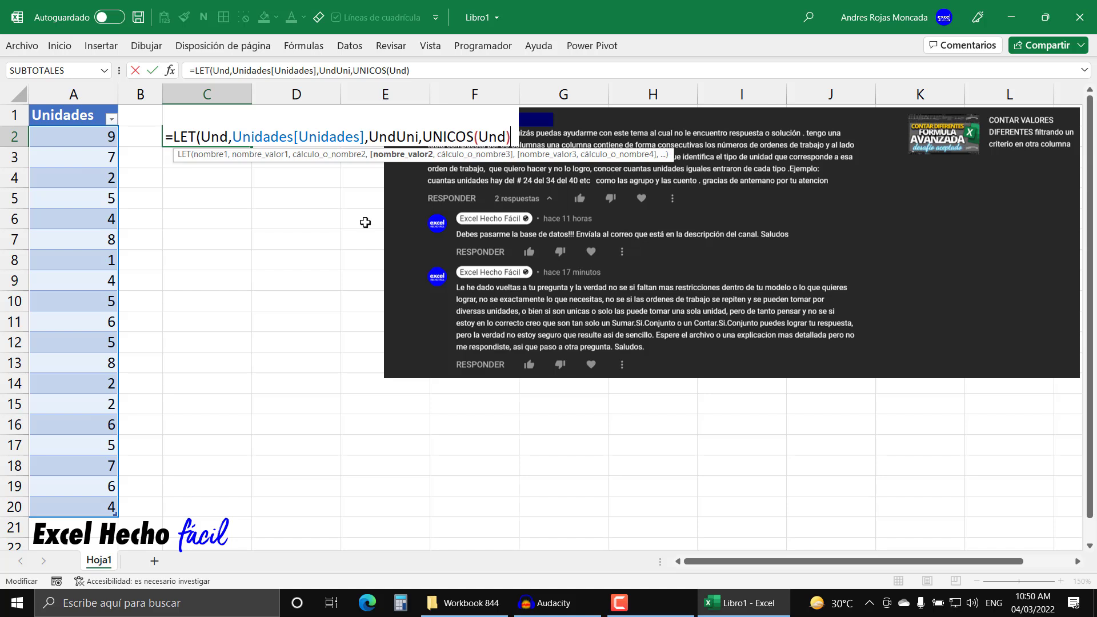
- Wrap UNICOS(Und) in the ORDENAR function and close UndUni's definition, ready for the LET formula's calculation argument
click(422, 134)
text(orde)
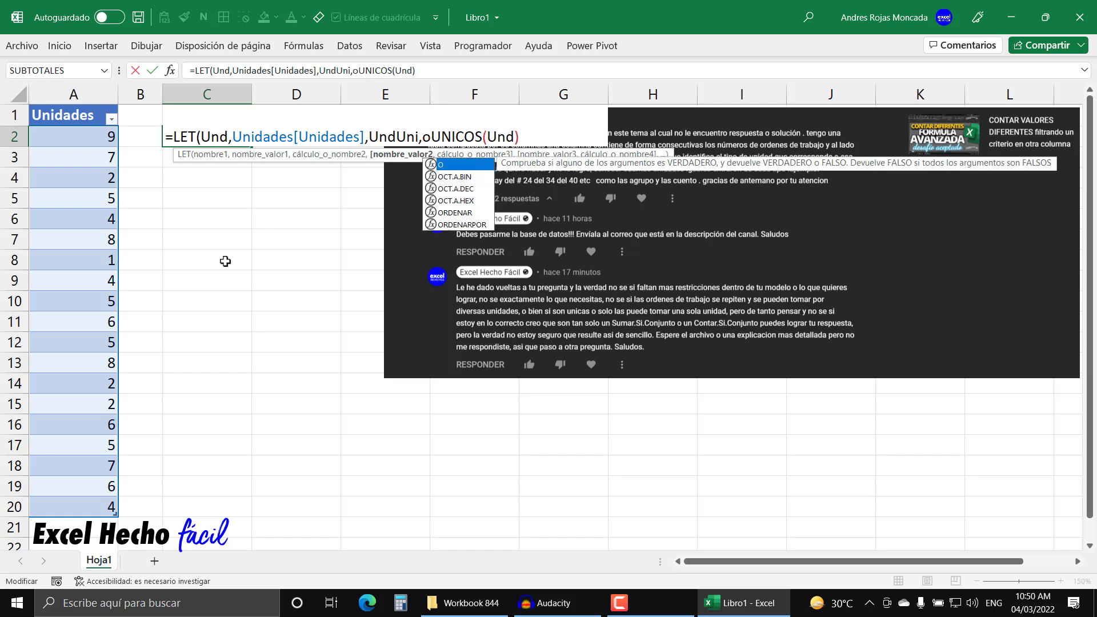
key(Tab)
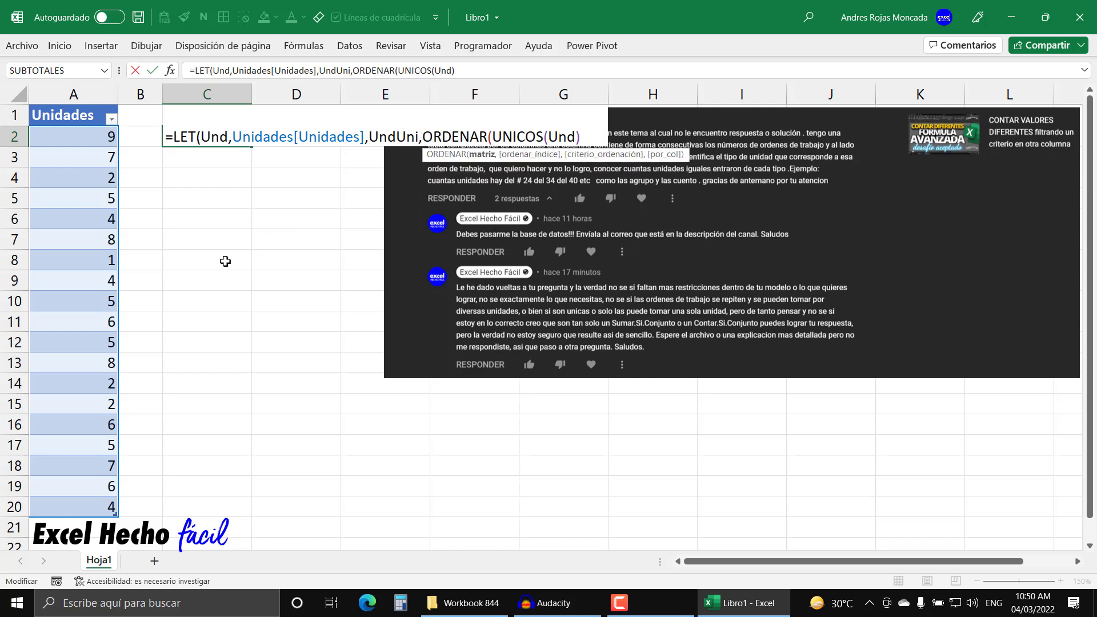
click(490, 155)
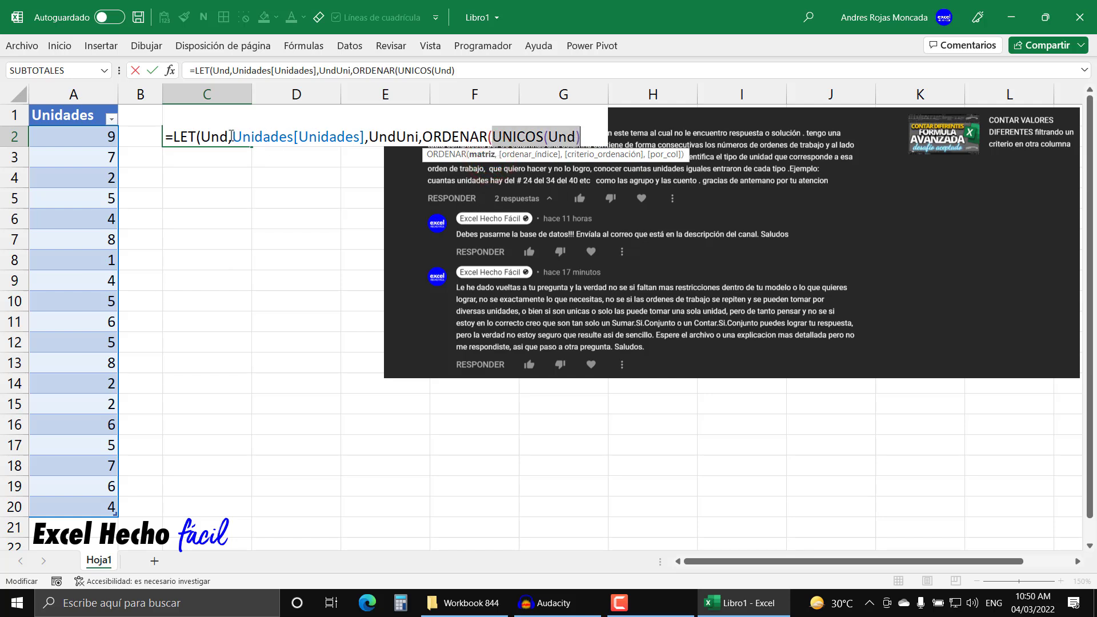
click(582, 142)
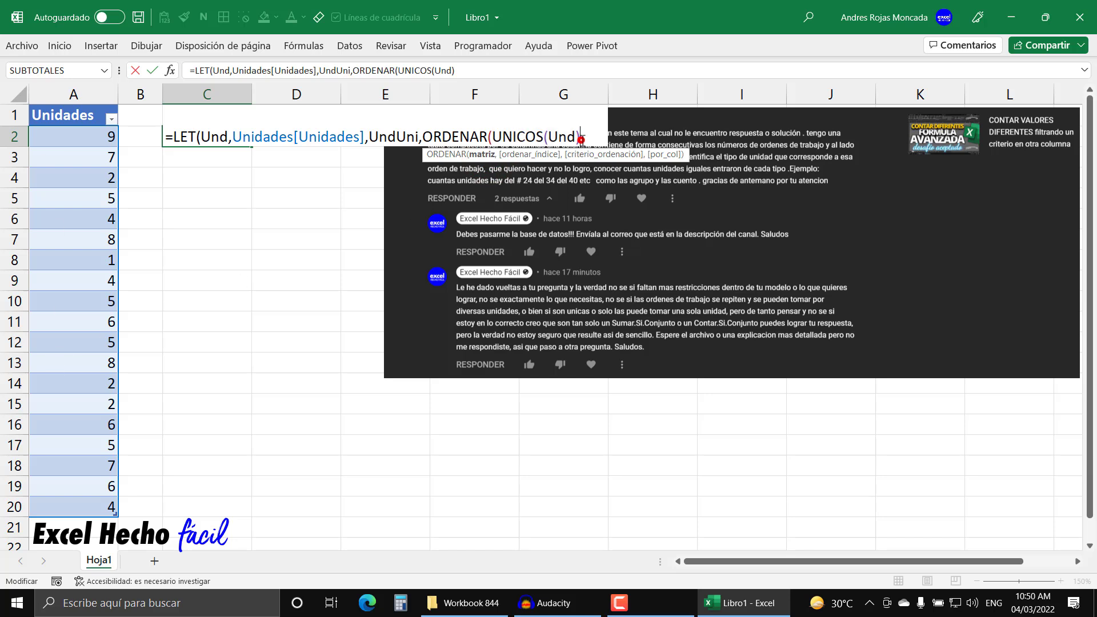
text())
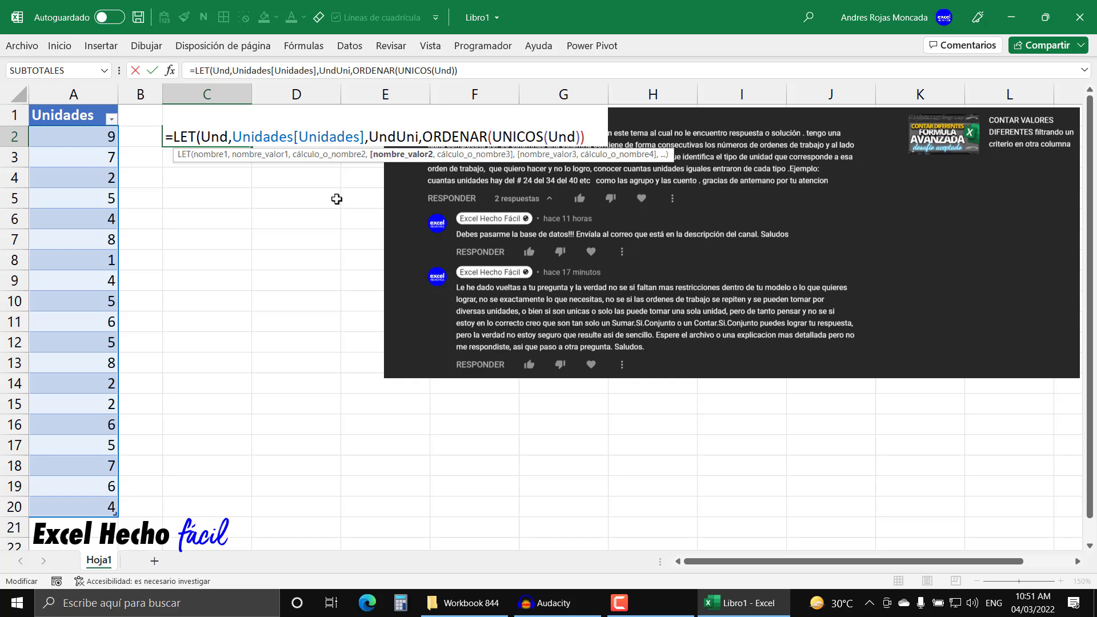
text(,)
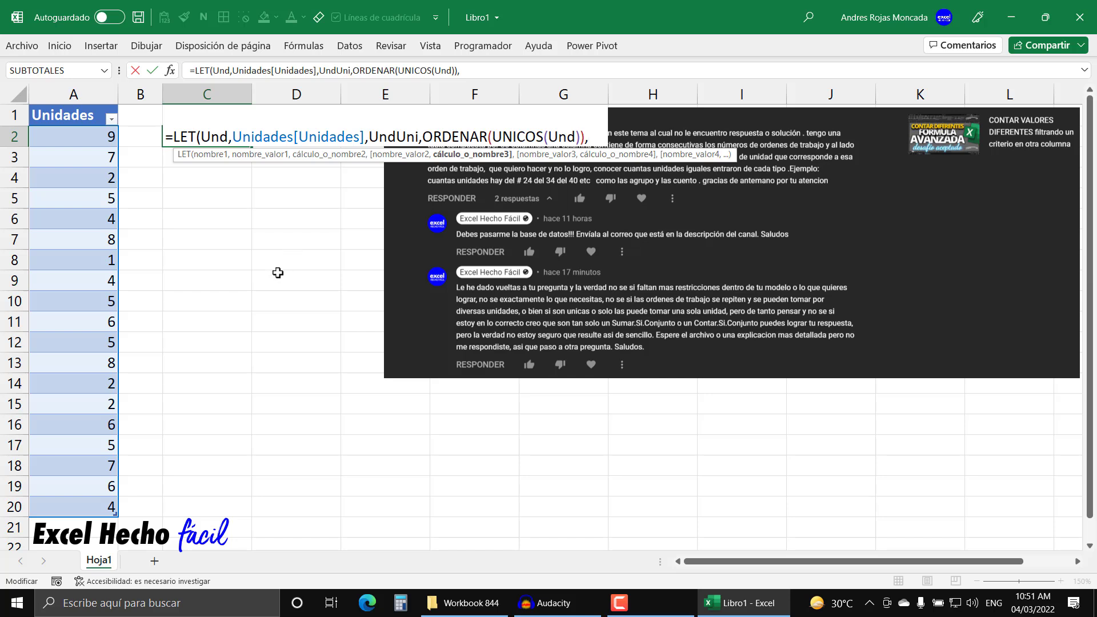
- Enter SECUENCIA(1,2) as the LET formula's calculation, with 1 row and 2 columns
text(sec)
key(Tab)
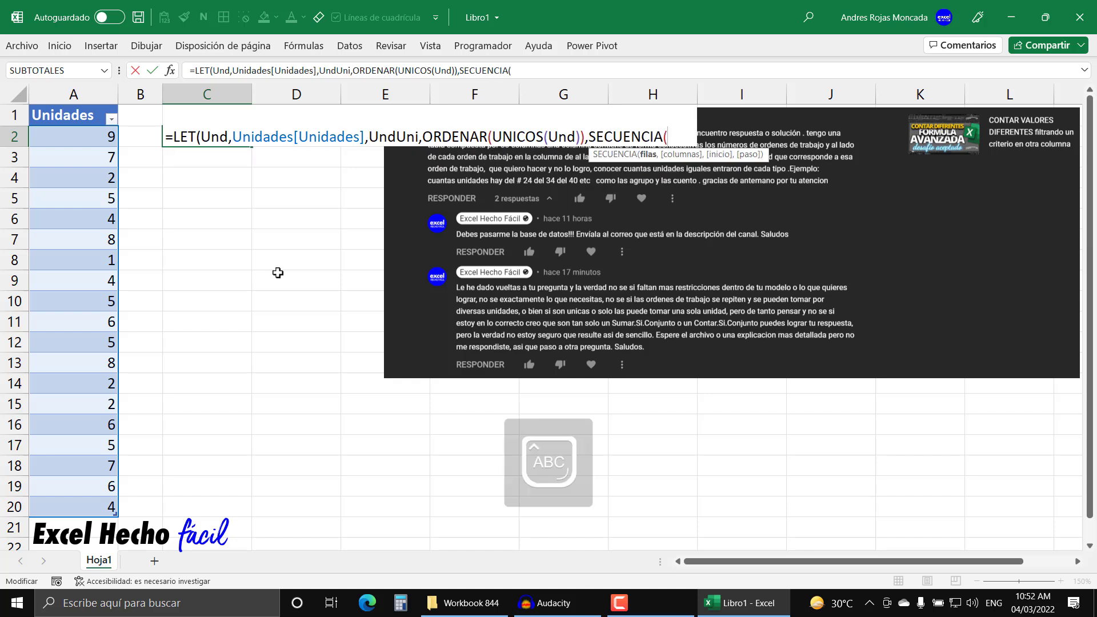
key(Caps_Lock)
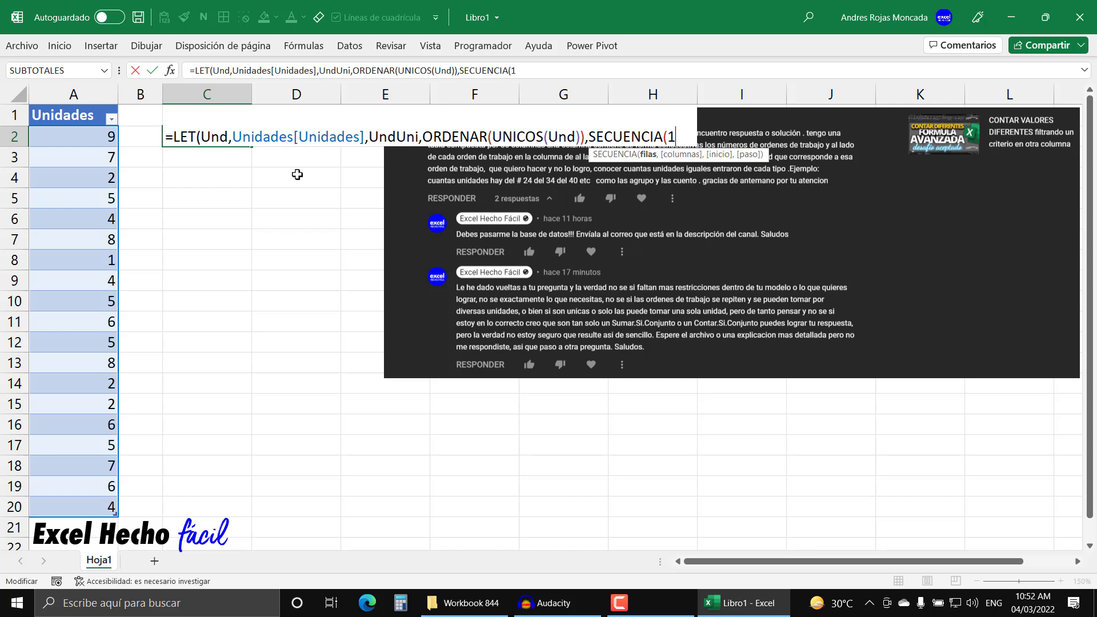
text(,2)
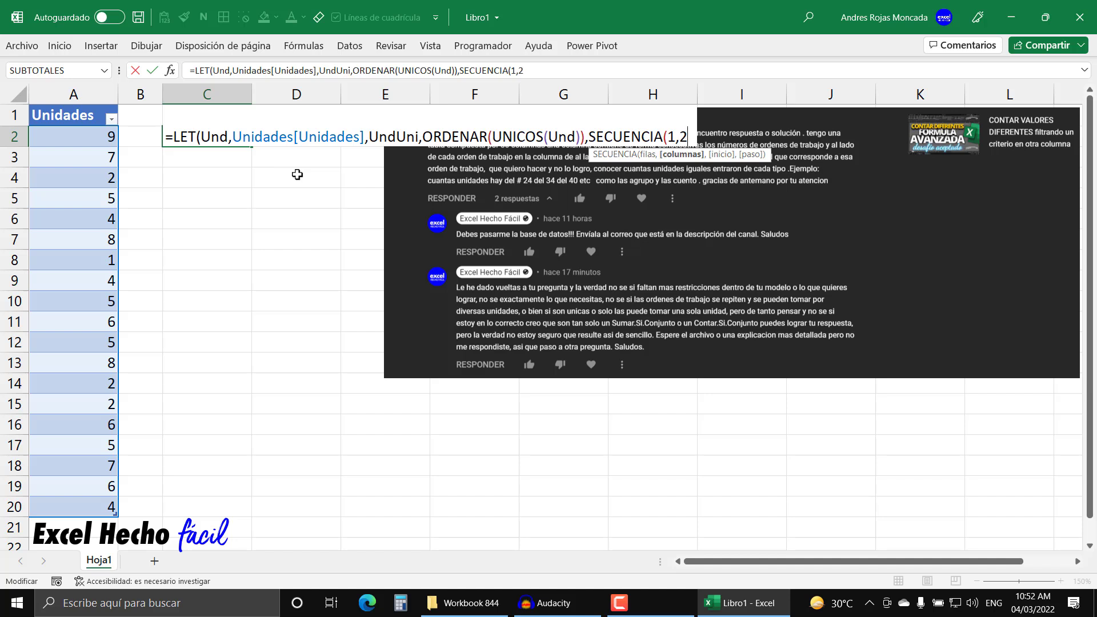
click(666, 137)
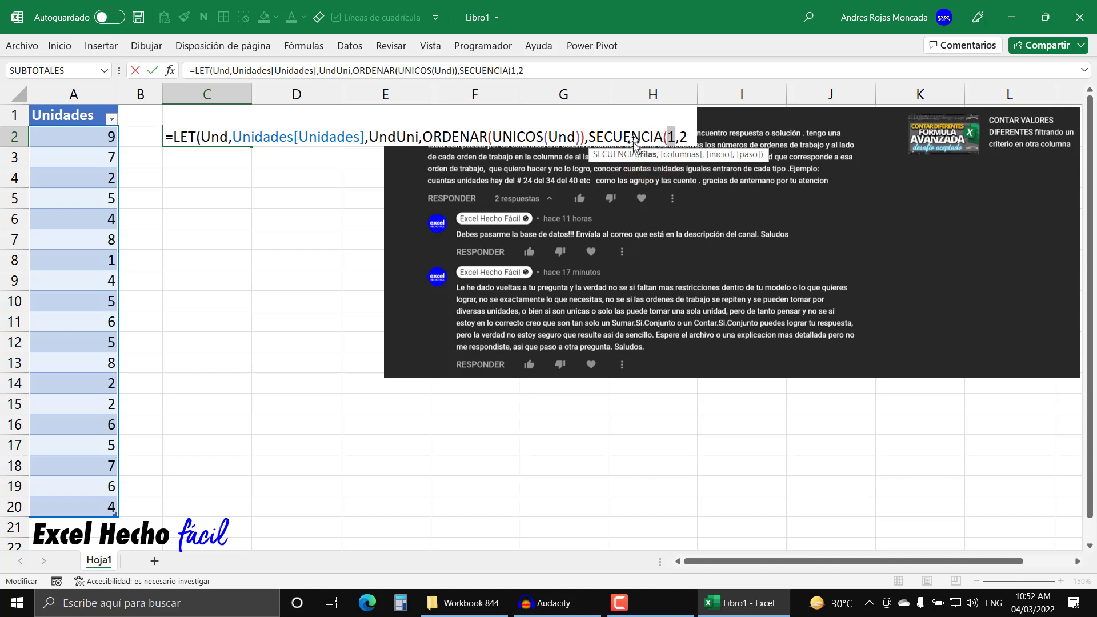
click(681, 155)
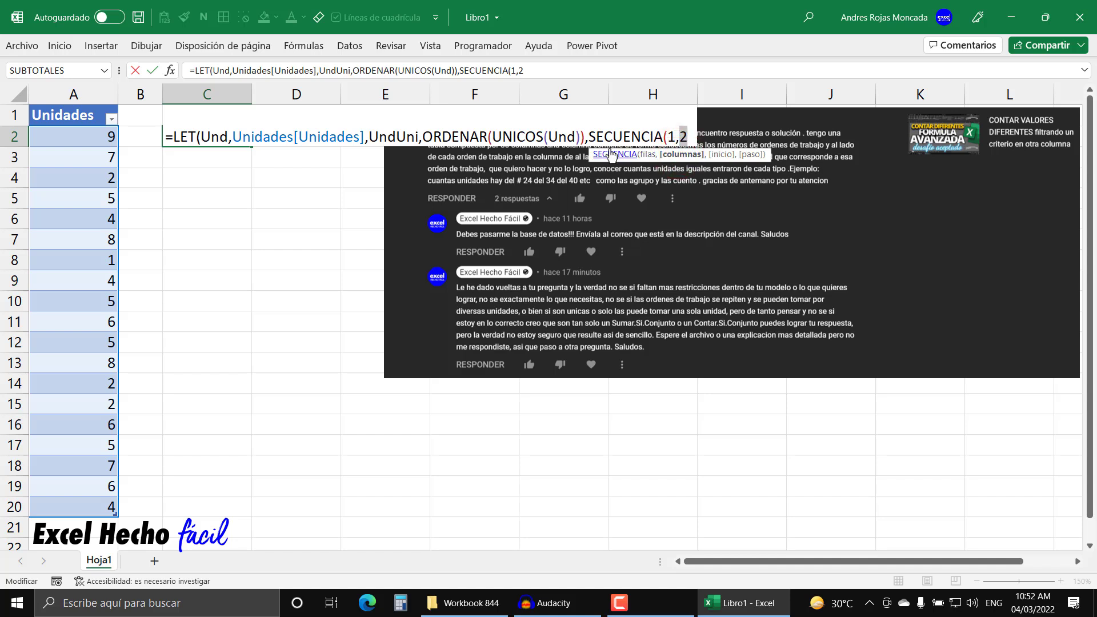
click(684, 137)
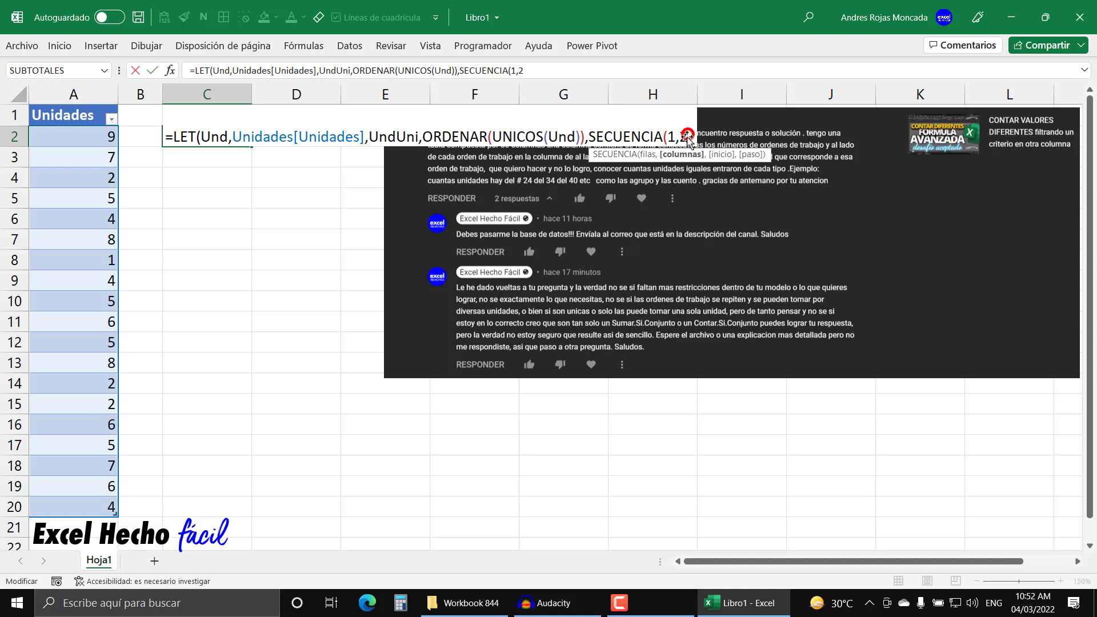
text())
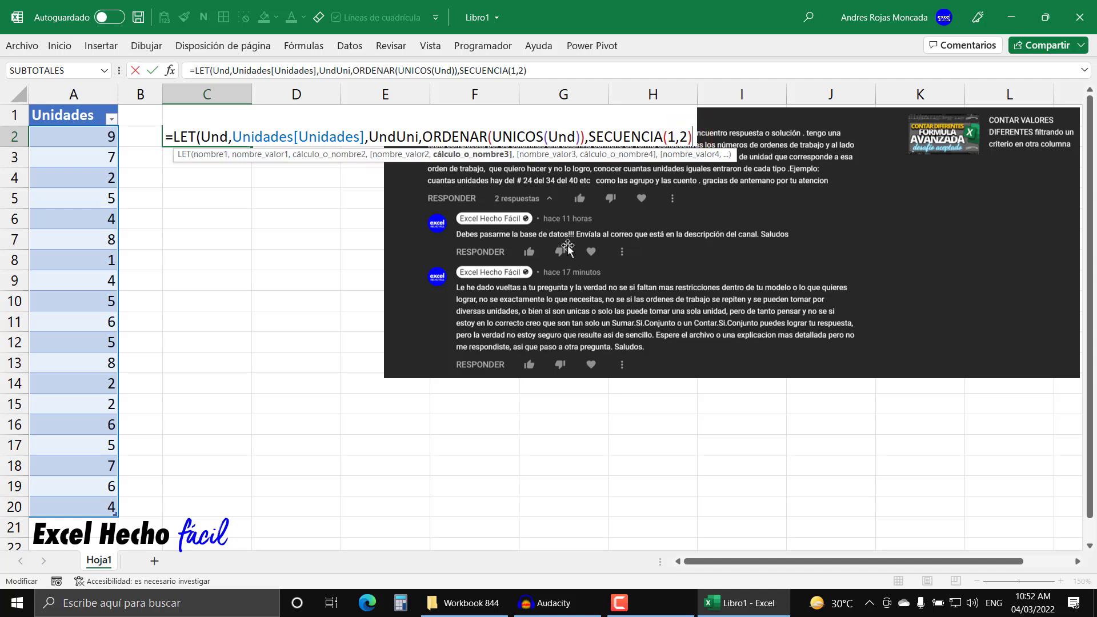
- Evaluate SECUENCIA(1,2) inside the formula to examine its array, move the syntax hint clear of the formula, and restore the expression
key(F9)
key(Return)
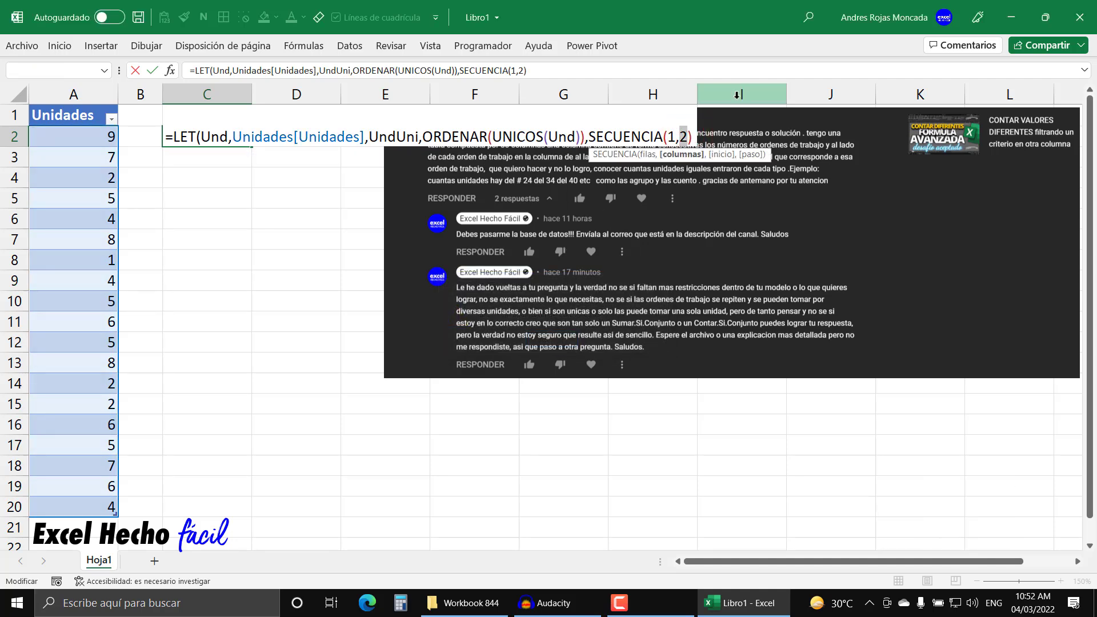
drag(593, 135, 693, 138)
key(F9)
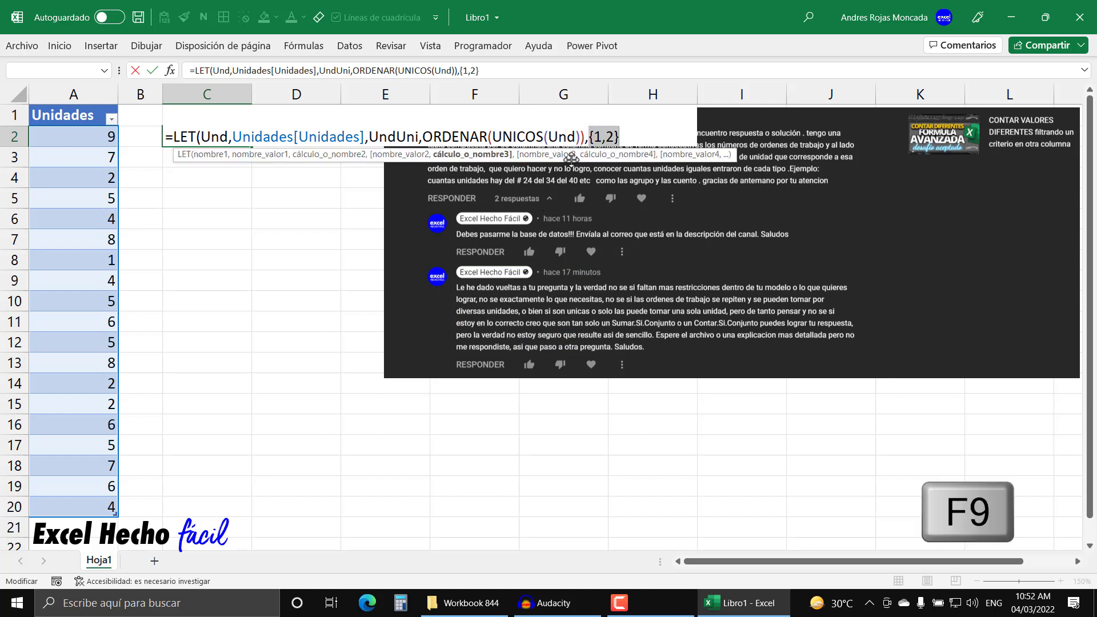
drag(694, 154, 733, 422)
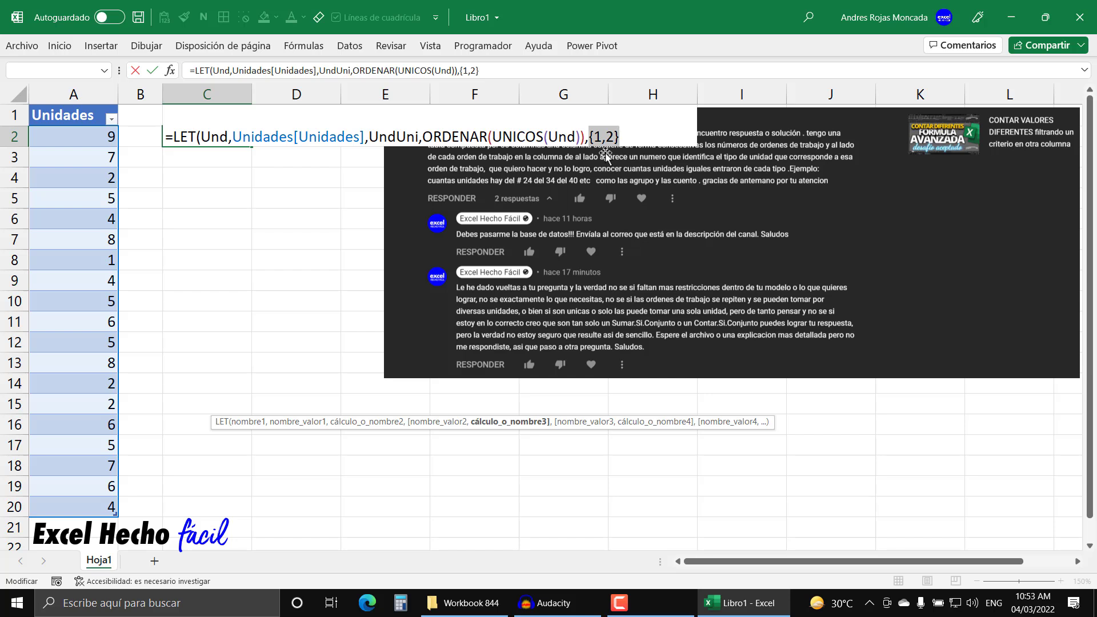
key(ctrl+z)
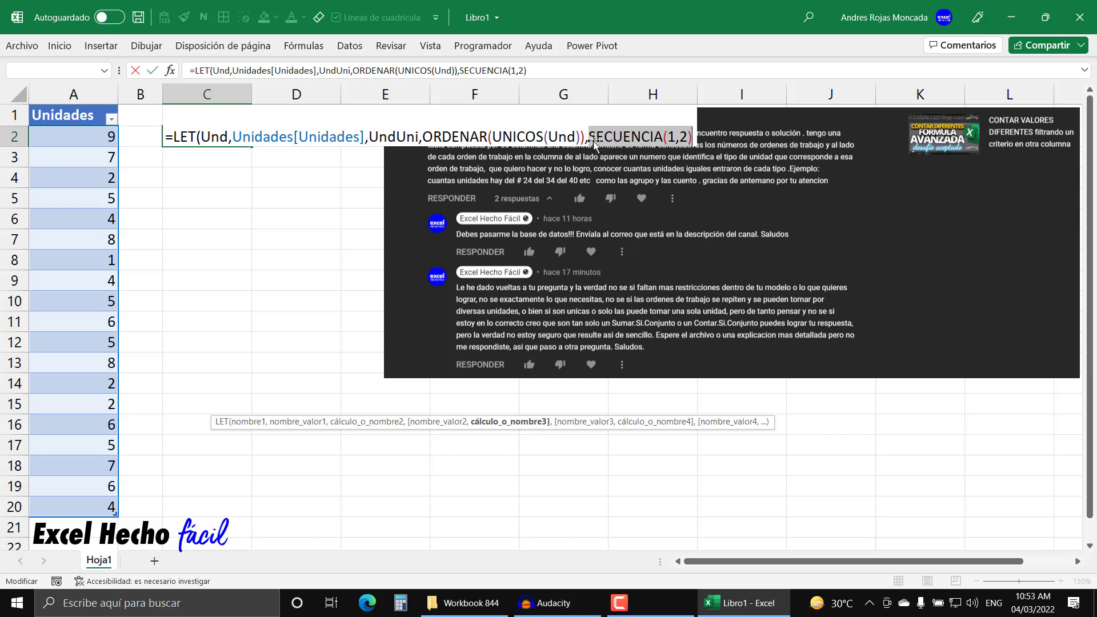
- Nest SECUENCIA(1,2) in an SI function and complete the logical test as SECUENCIA(1,2)<=1
click(590, 136)
text(SI()
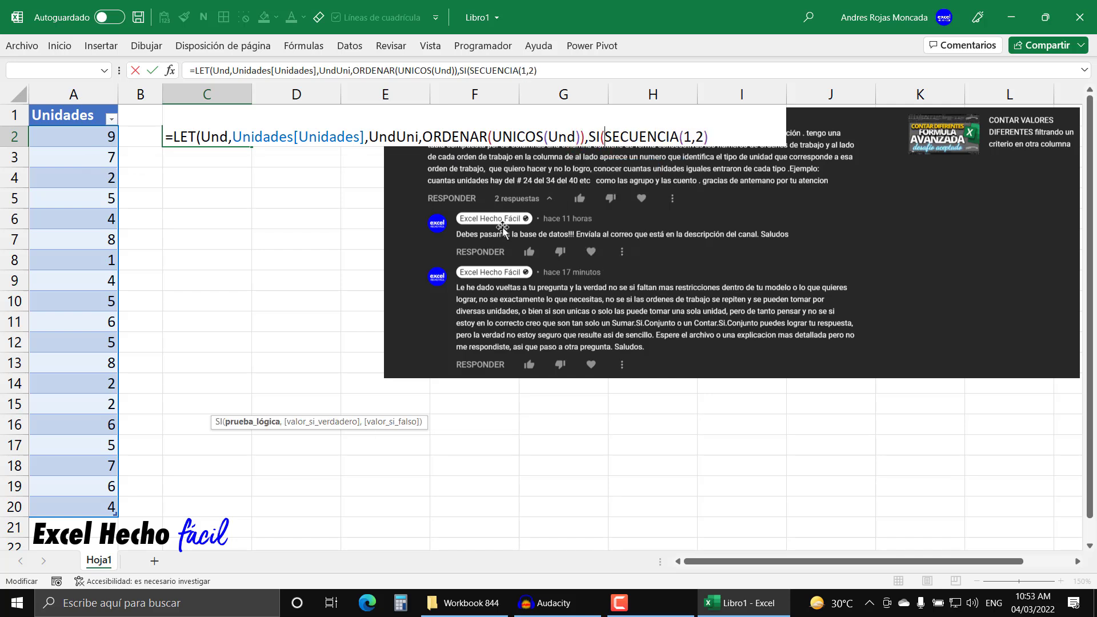
click(259, 423)
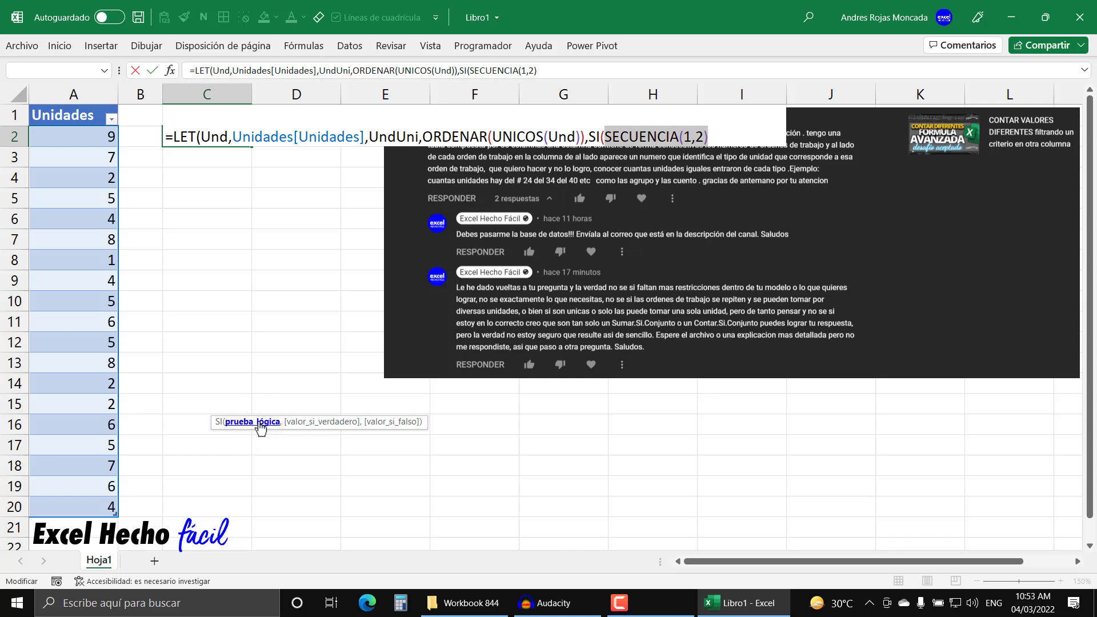
click(708, 136)
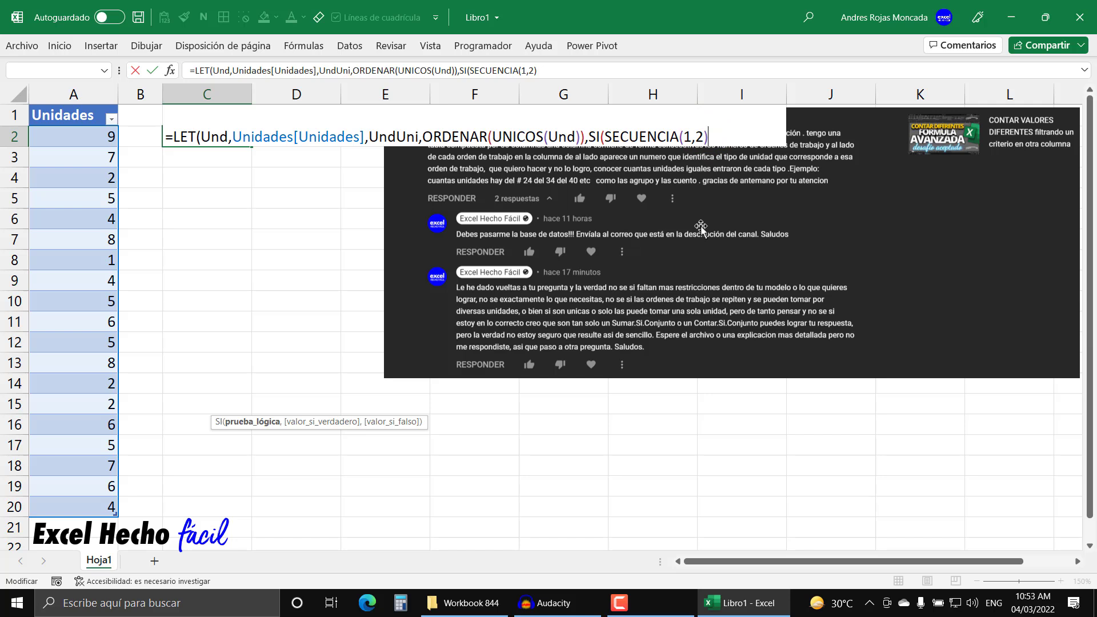
text(<=1)
- Evaluate the logical test SECUENCIA(1,2)<=1 inside the formula to examine its array, and restore the expression
drag(605, 136, 737, 132)
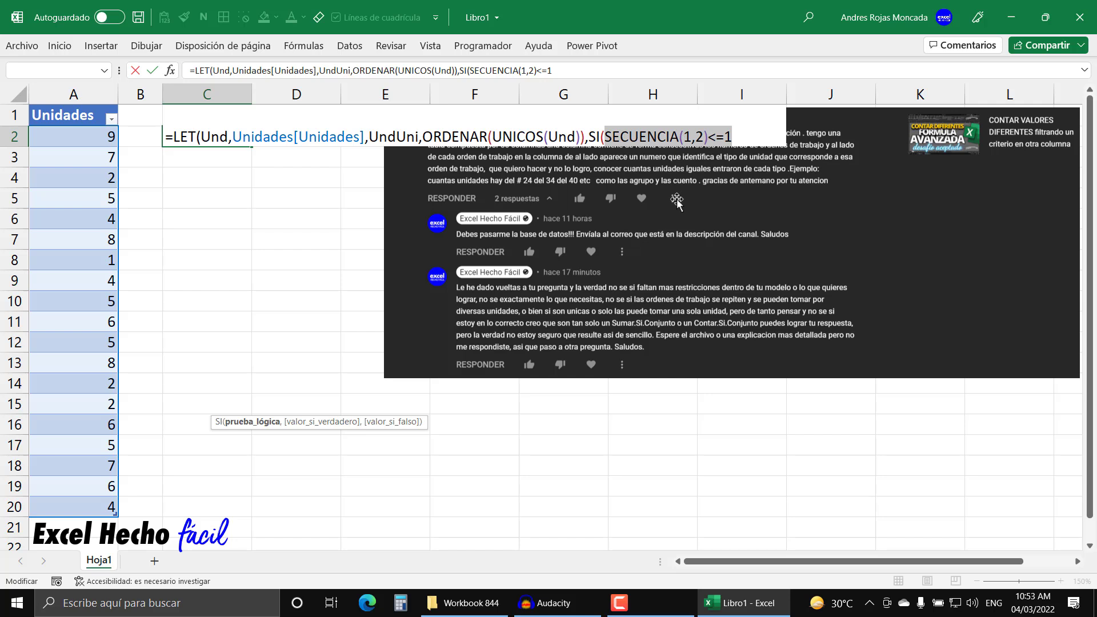
key(F9)
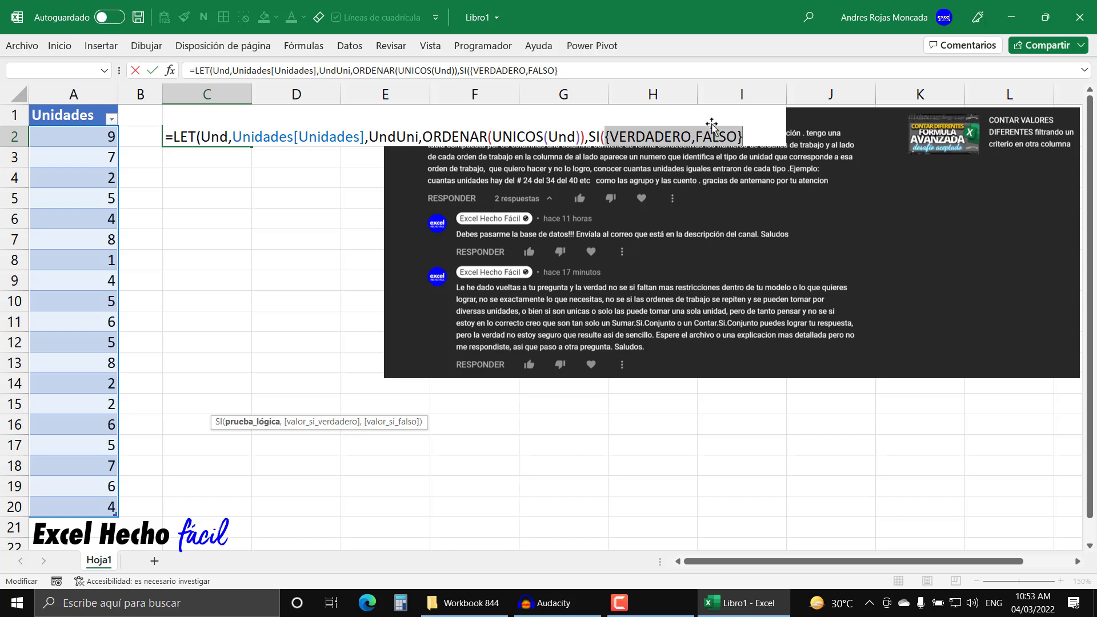
key(ctrl+z)
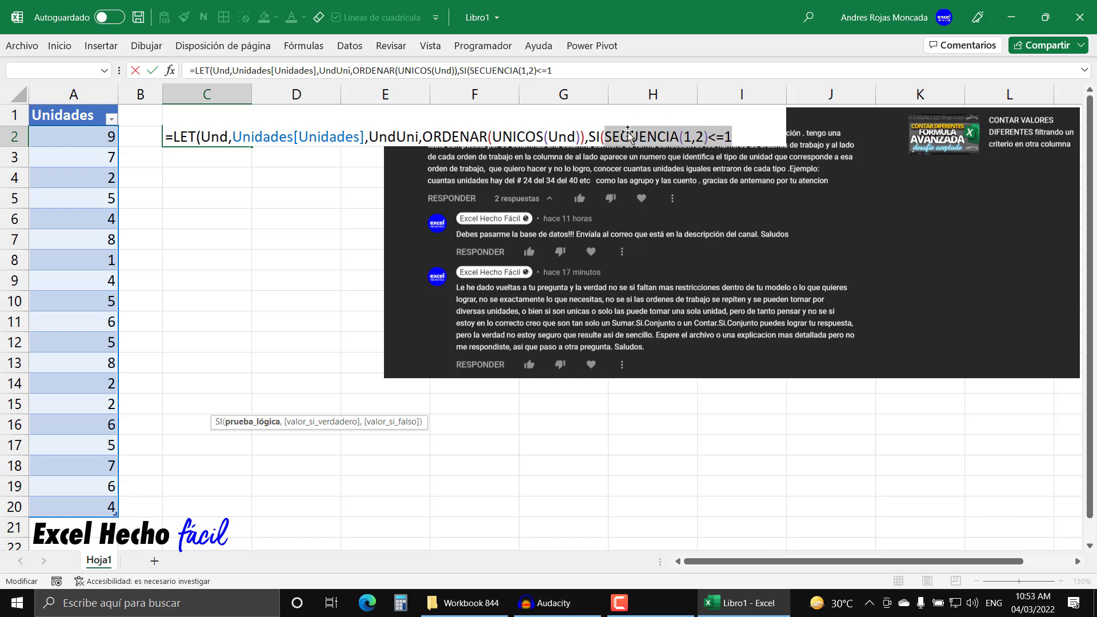
- Close the SI function with an empty value-if-false argument and enter UndUni as its value if true
click(736, 135)
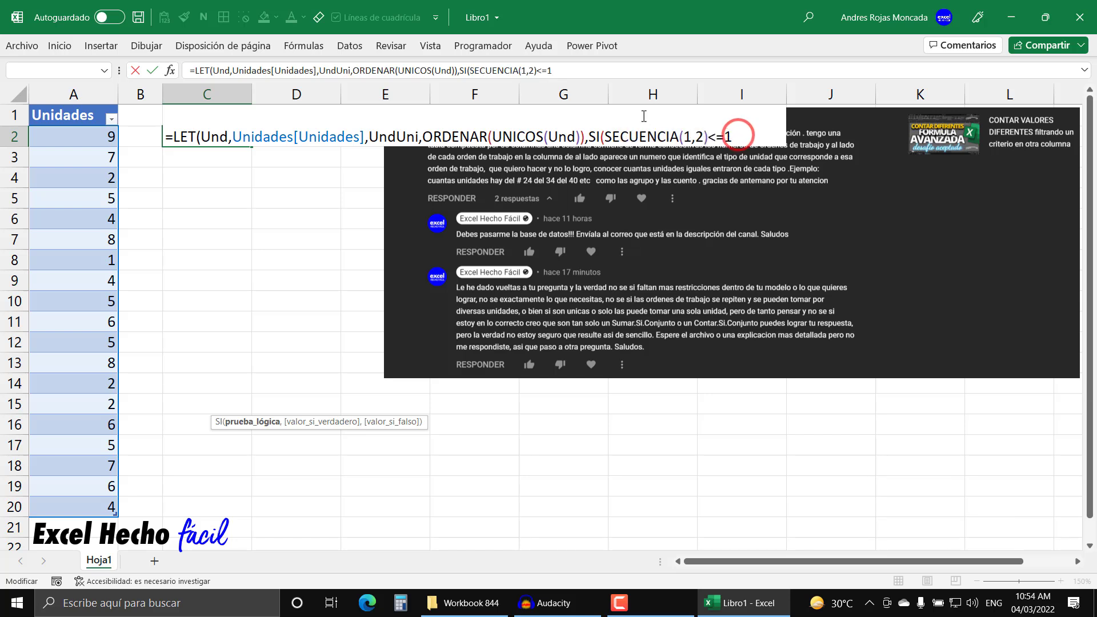
text(,)
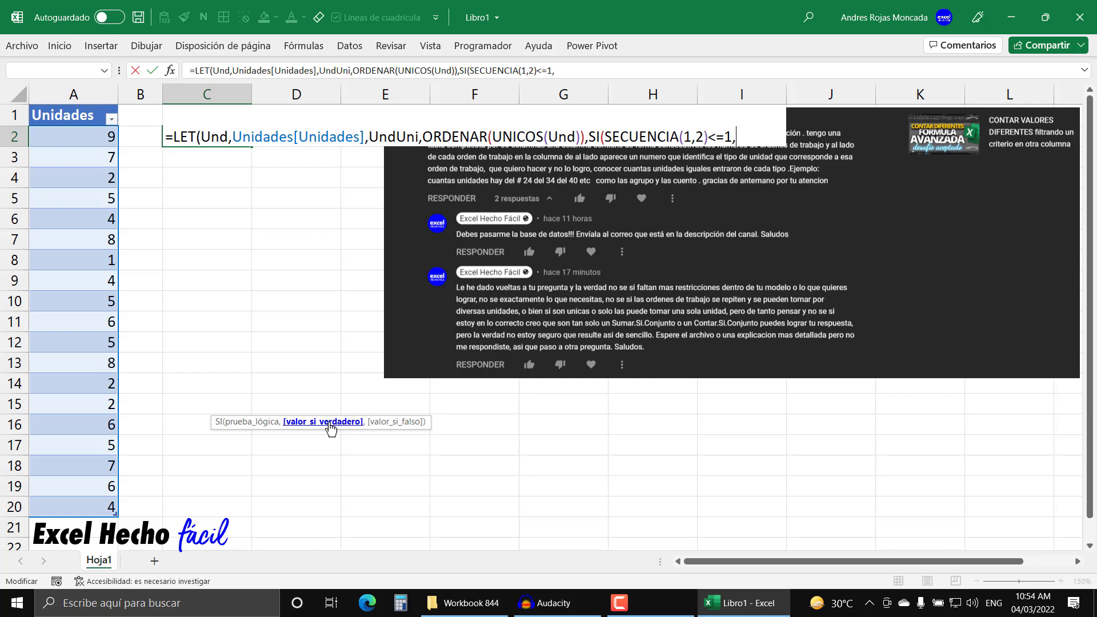
text(,)
text())
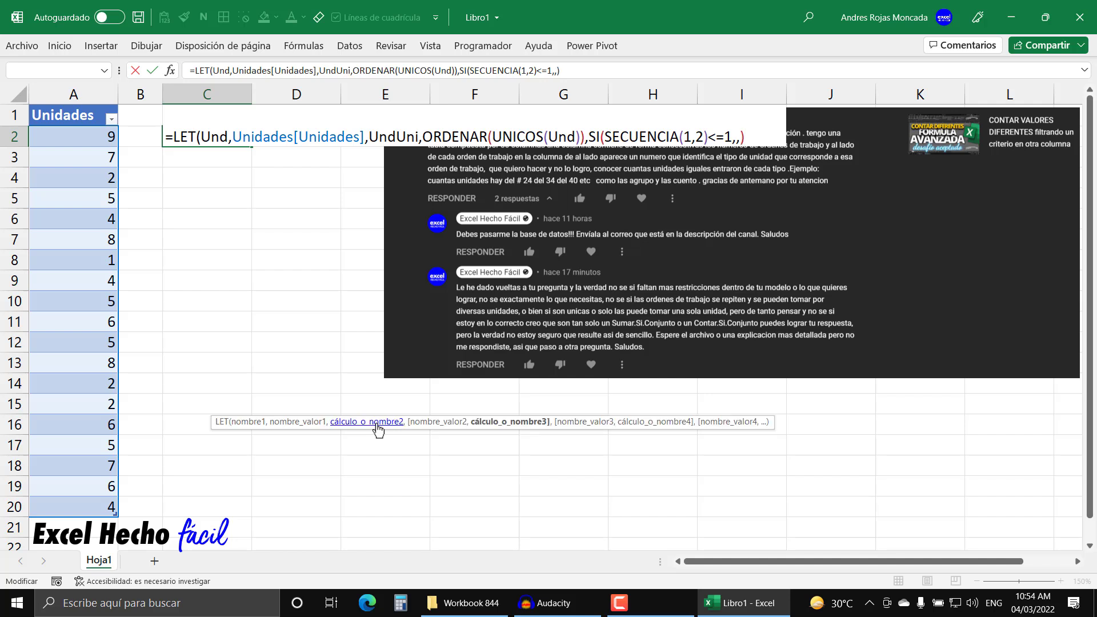
click(736, 138)
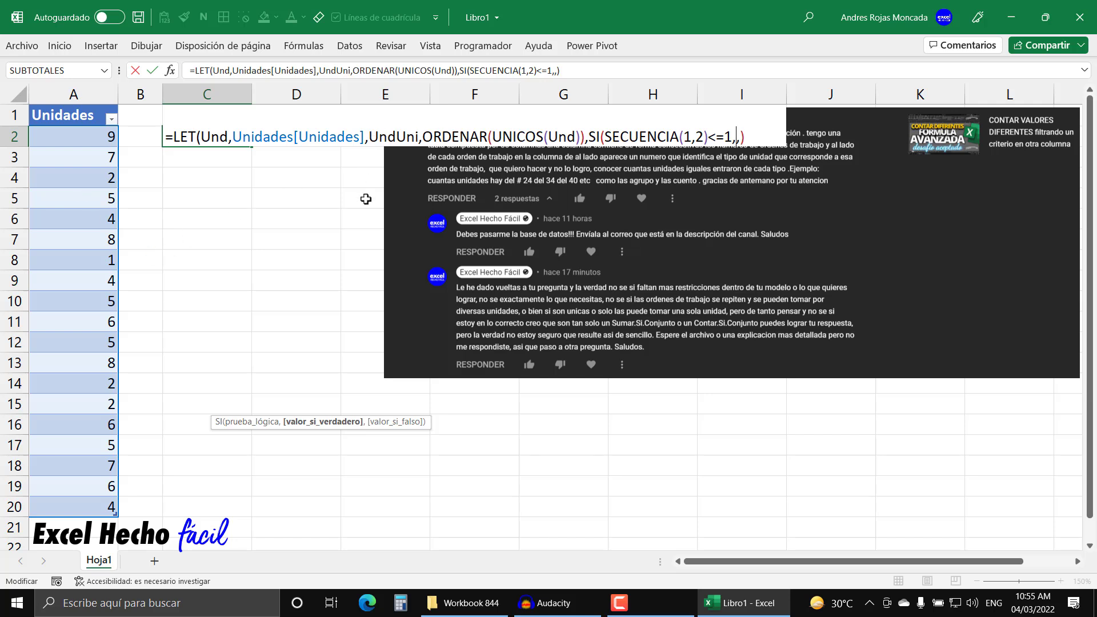
text(und)
key(Down)
key(Tab)
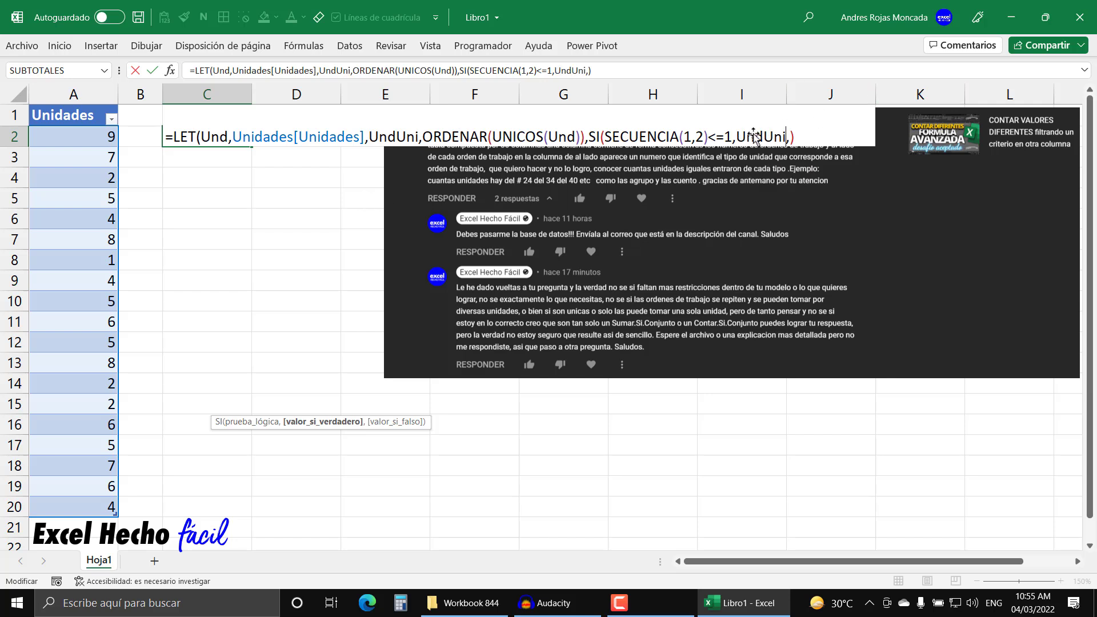
- Insert an empty CONTAR.SI.CONJUNTO function as the value if false of the SI function and close its parenthesis
click(791, 136)
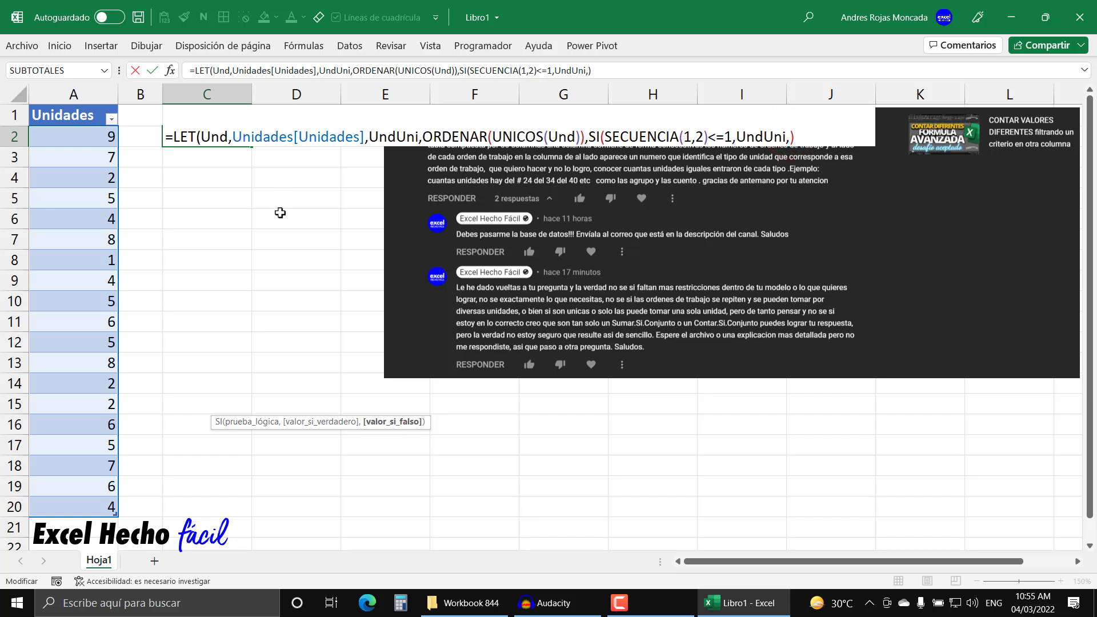
text(contar)
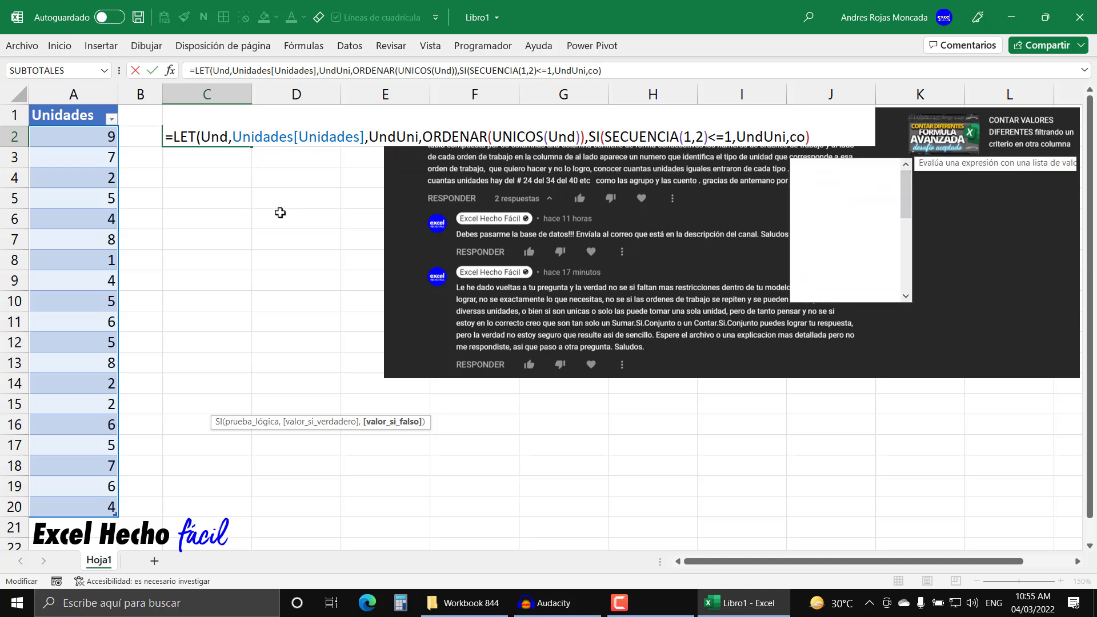
key(Tab)
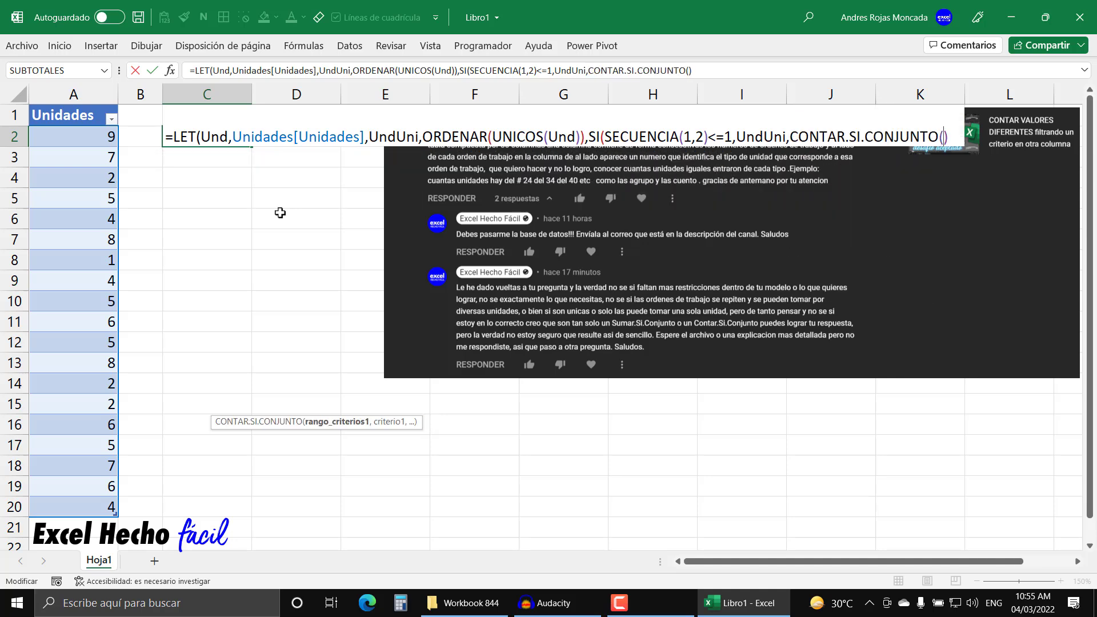
text())
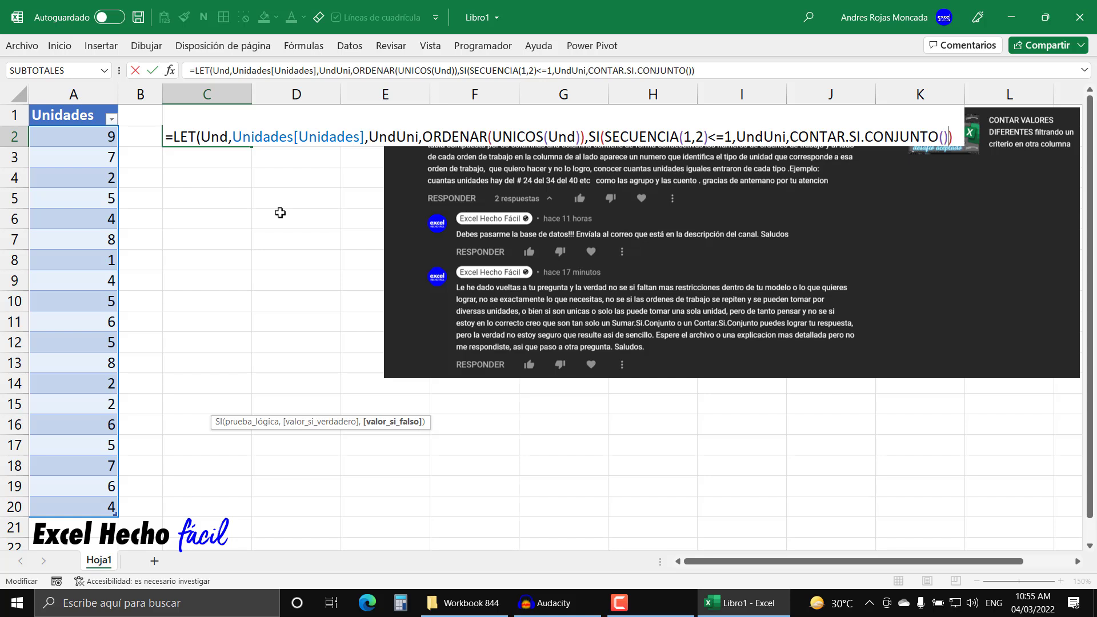
- Fill CONTAR.SI.CONJUNTO with Und as the criteria range and UndUni as the criterion
click(944, 137)
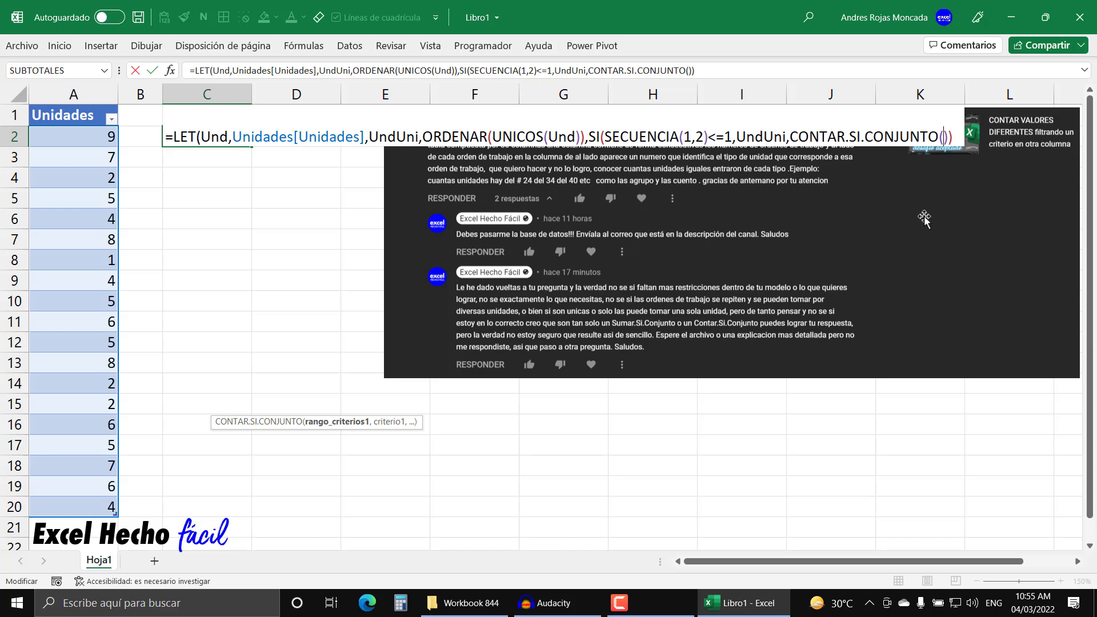
text(Und)
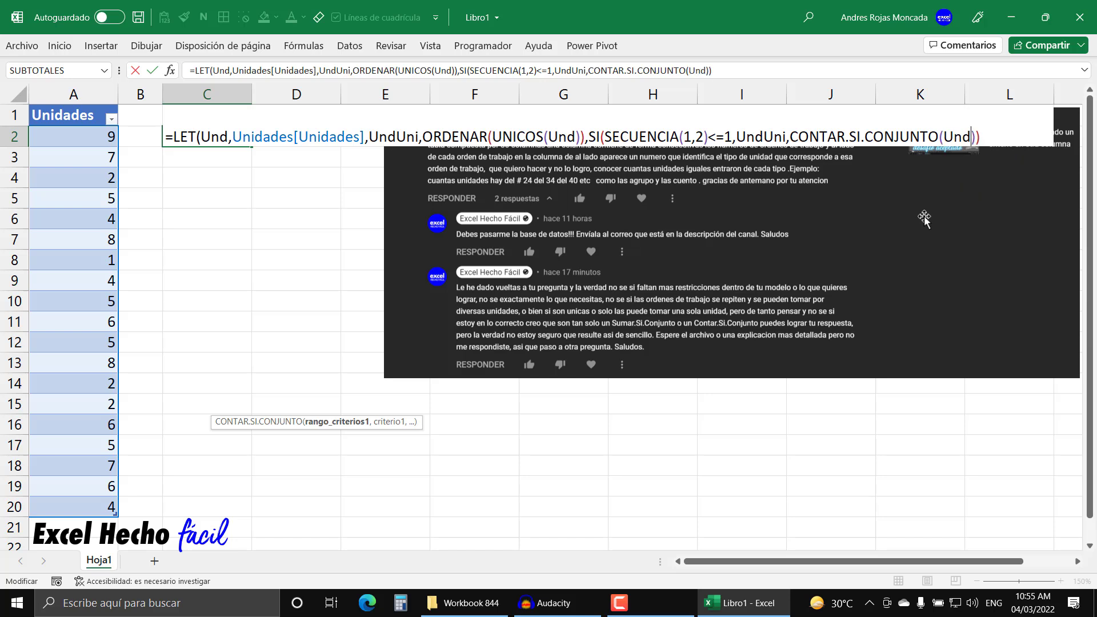
text(,)
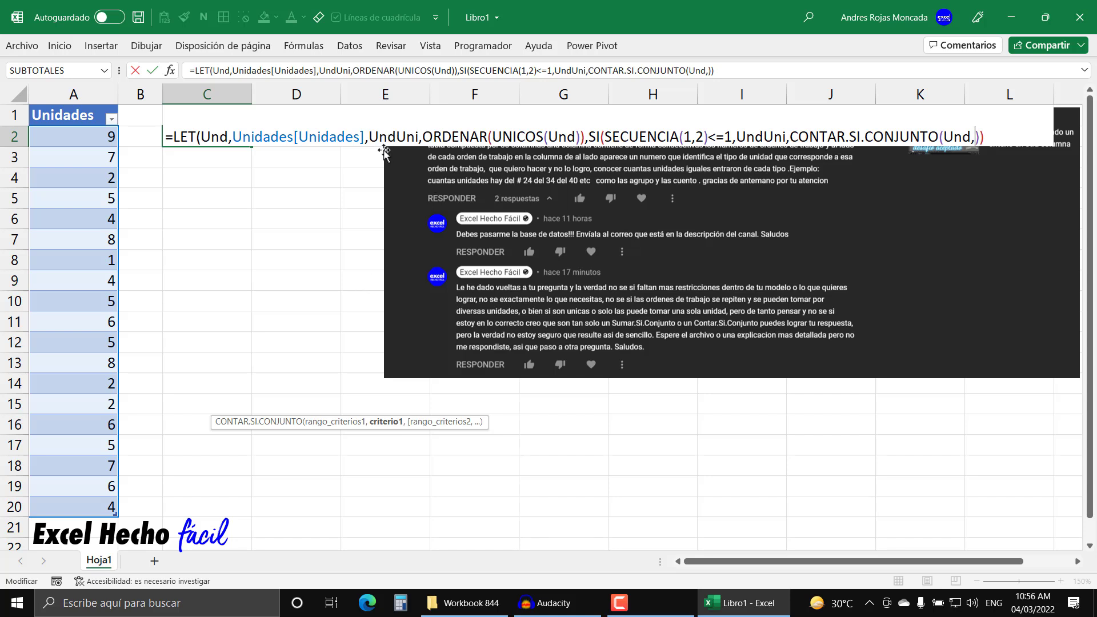
text(und)
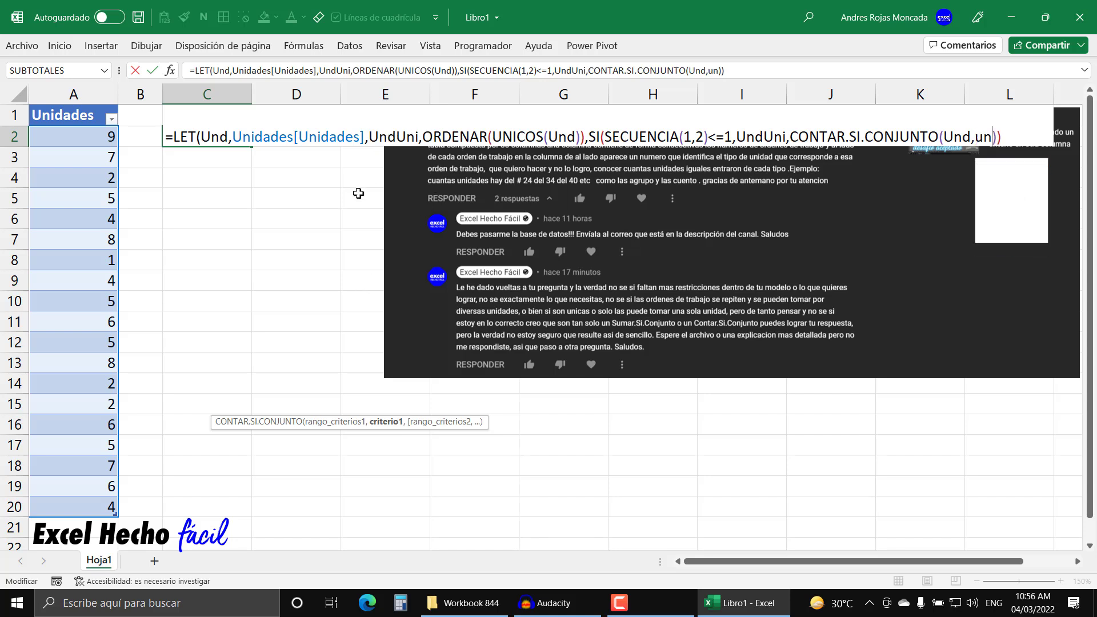
key(Down)
key(Tab)
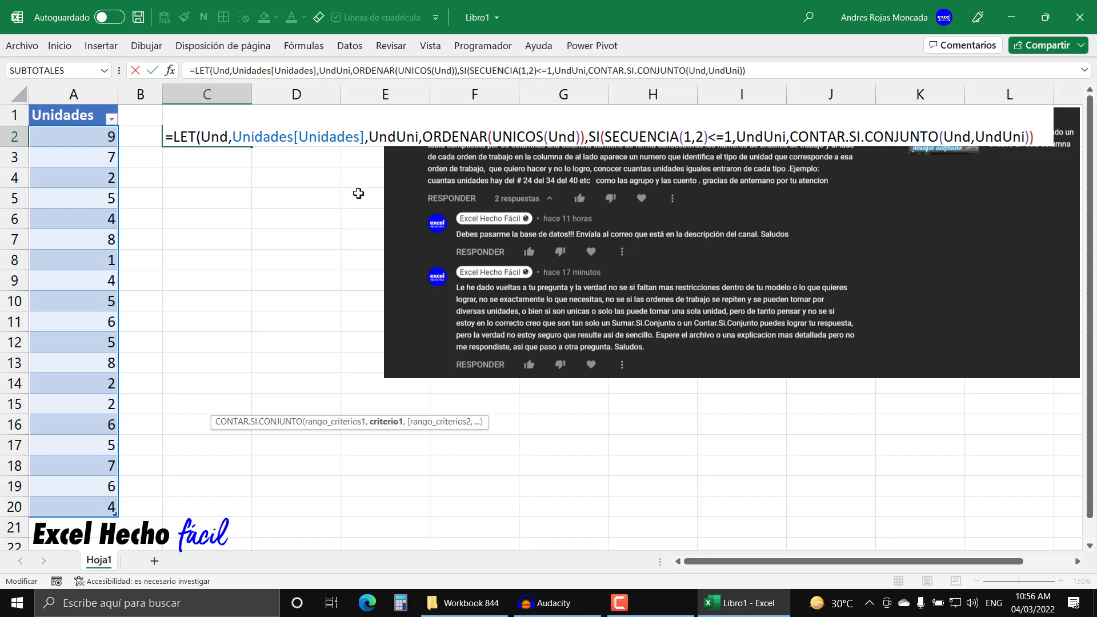
- Close the LET function with a final parenthesis and commit the formula in C2
click(1035, 136)
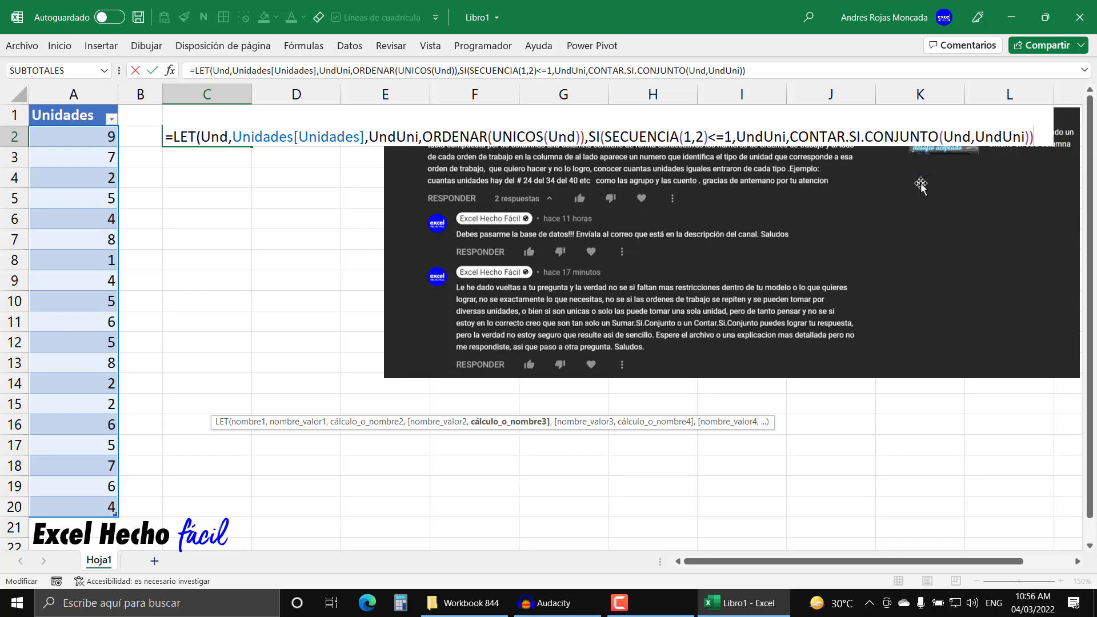
text())
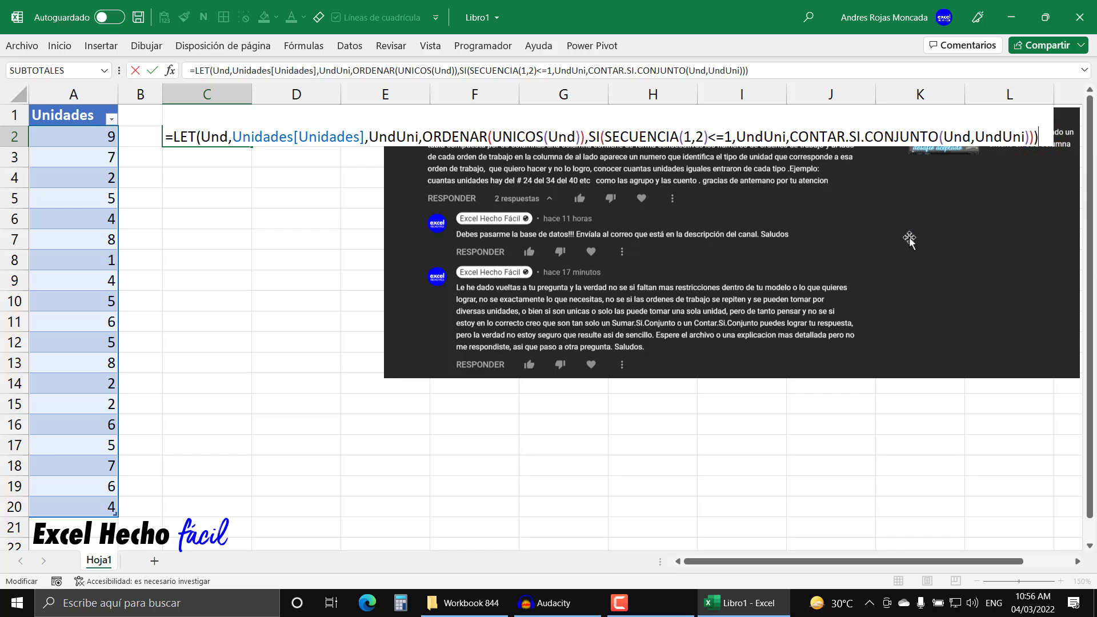
key(Return)
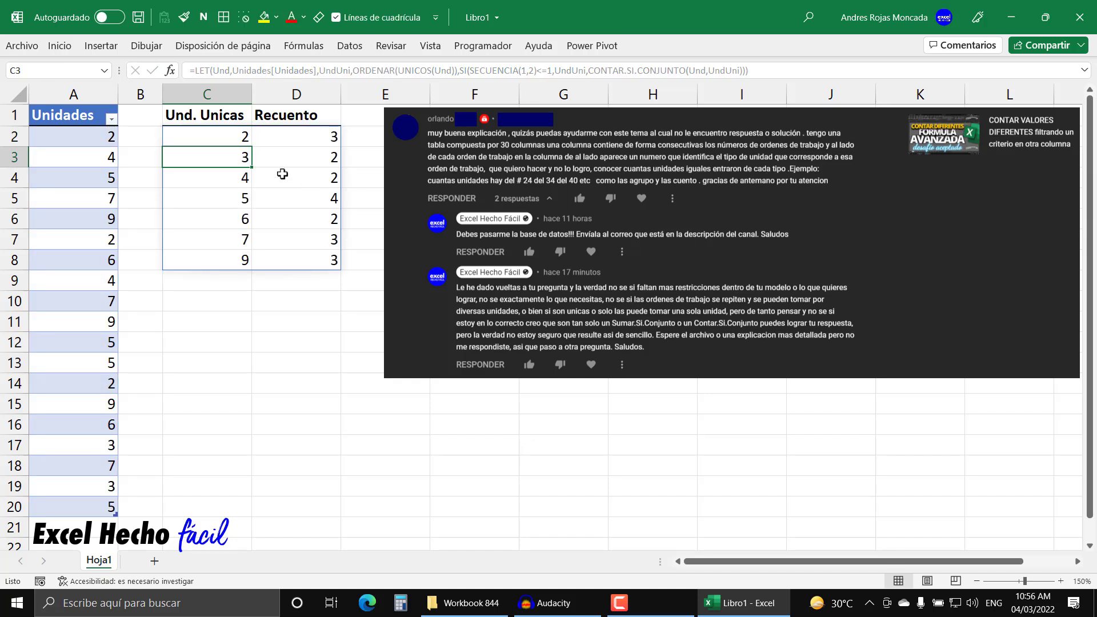
- Examine the spilled Und. Unicas and Recuento columns alongside the source values in the Unidades table
click(211, 137)
drag(212, 137, 204, 242)
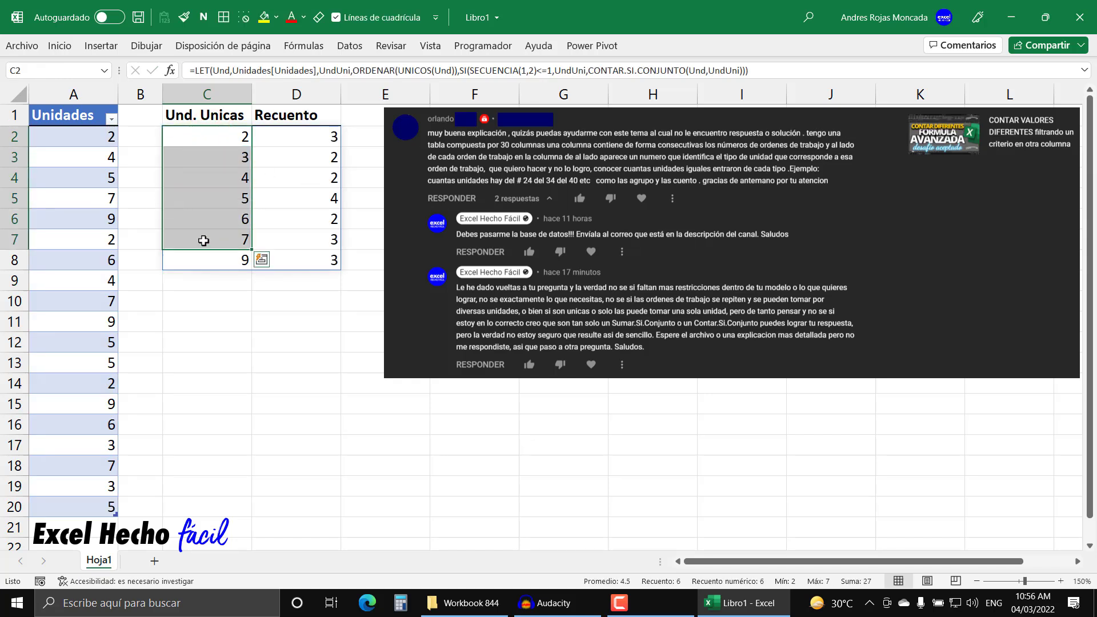
drag(235, 141, 228, 262)
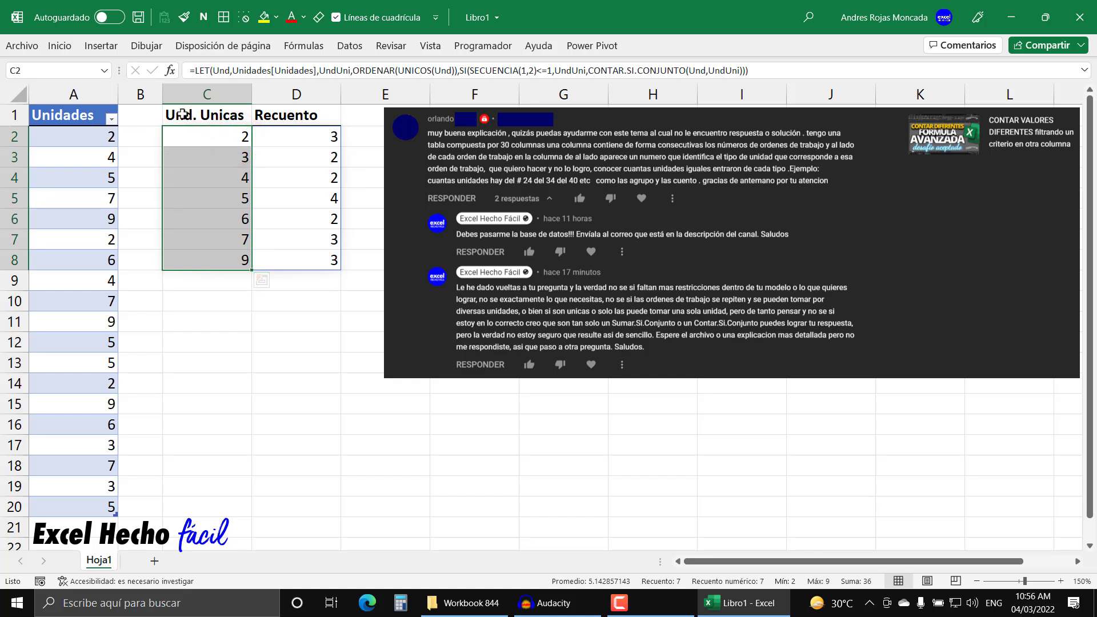
click(277, 116)
drag(277, 137, 277, 258)
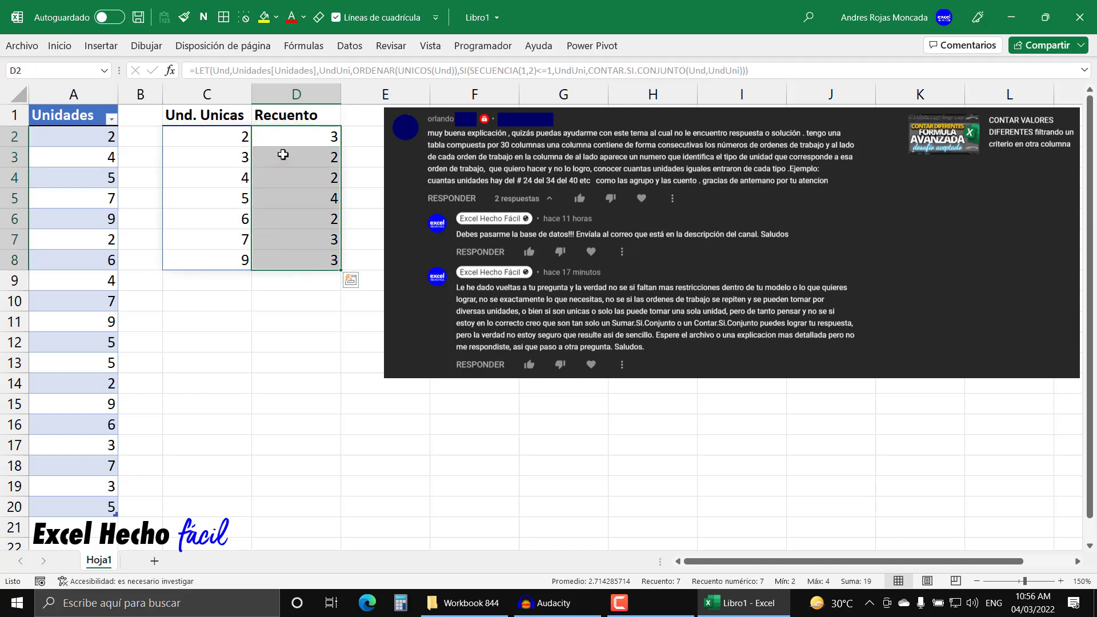
click(205, 162)
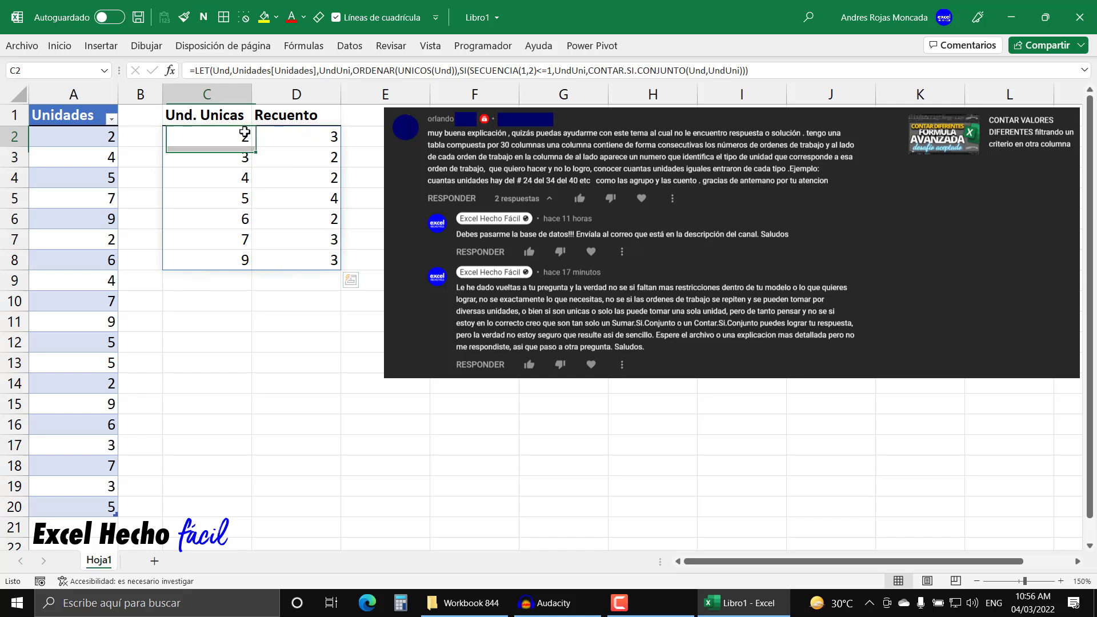
drag(100, 136, 86, 505)
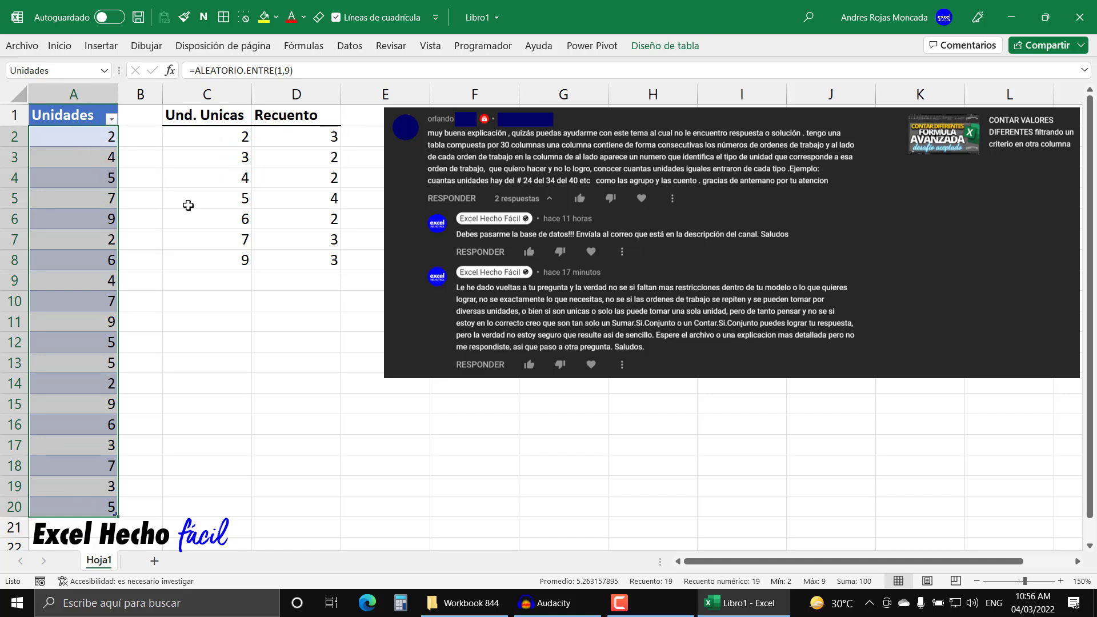
drag(209, 140, 231, 260)
drag(318, 136, 306, 251)
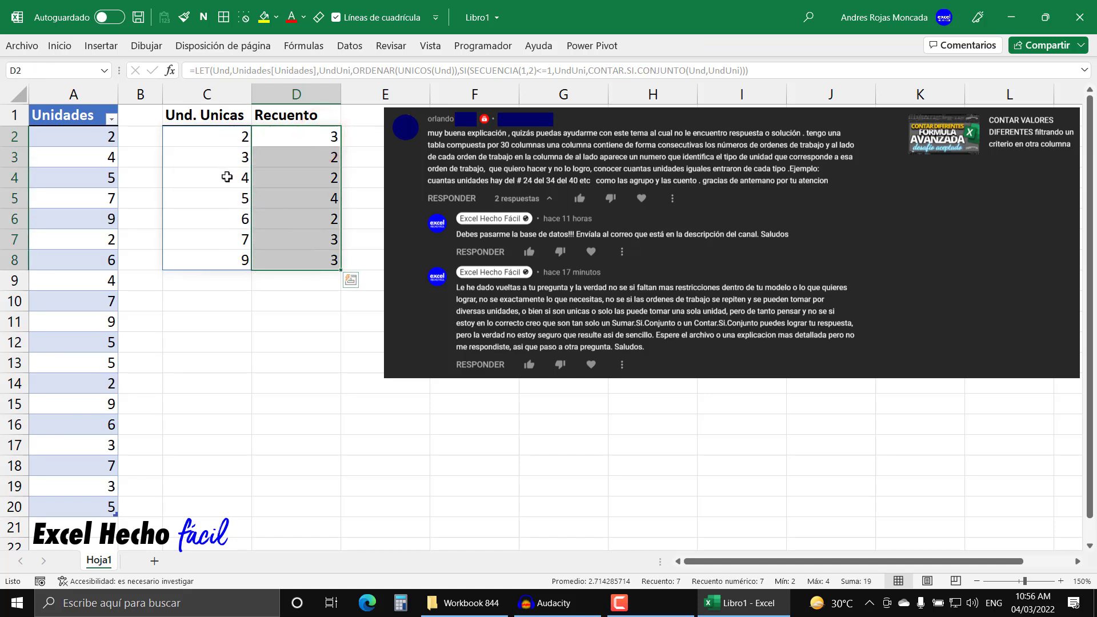
- Check the summary against the Unidades column by selecting the 4s in A3 and A9, and the 5s in A4, A12, A13 and A20
drag(227, 198, 294, 198)
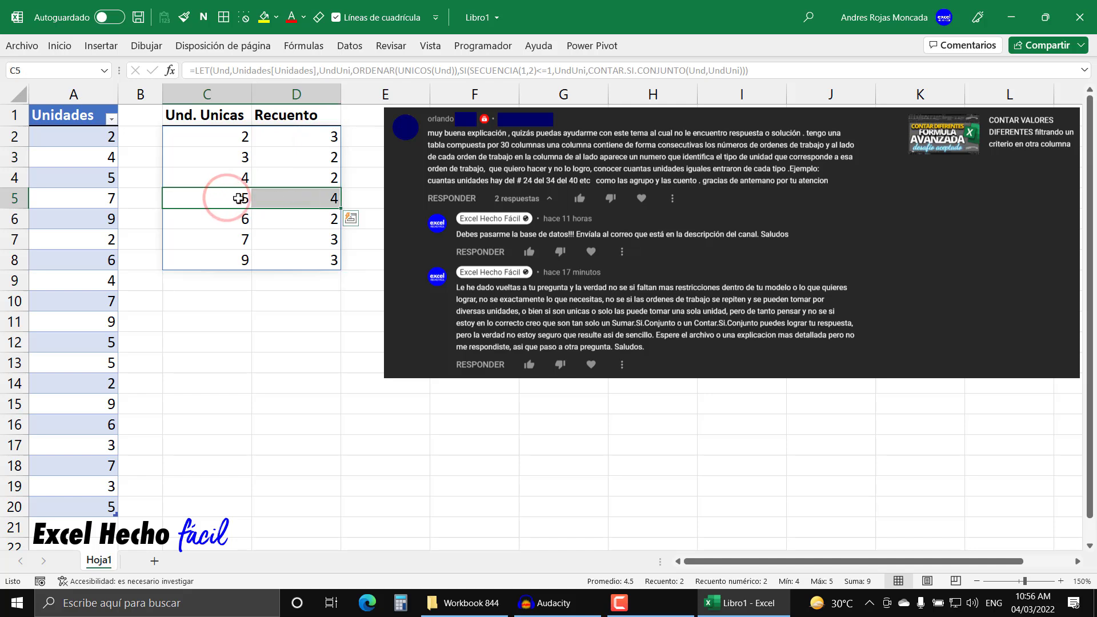
click(236, 198)
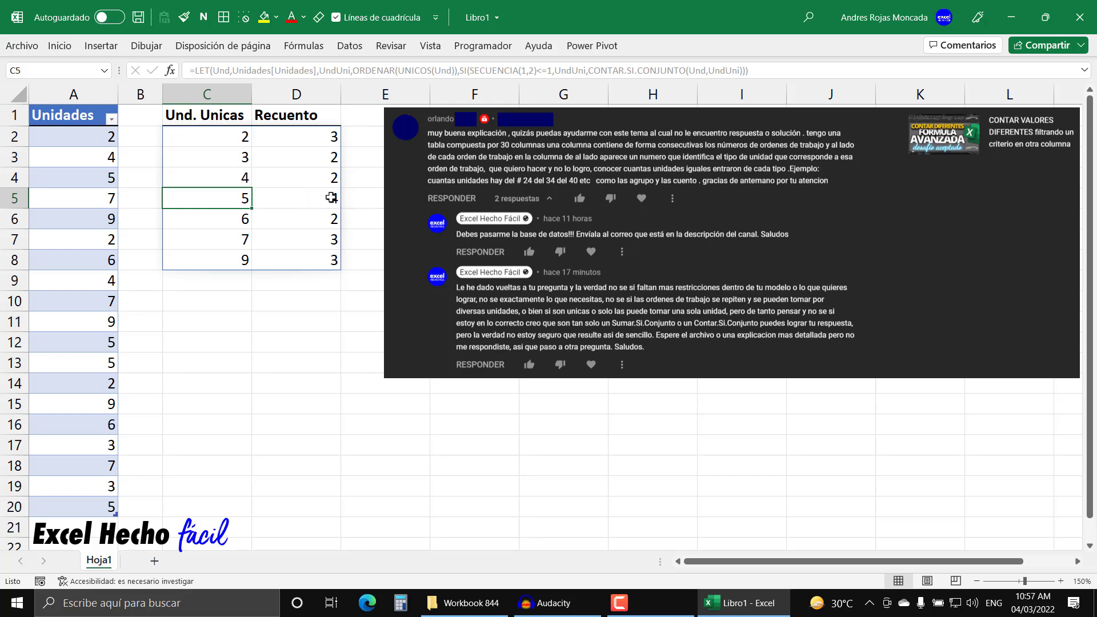
click(96, 155)
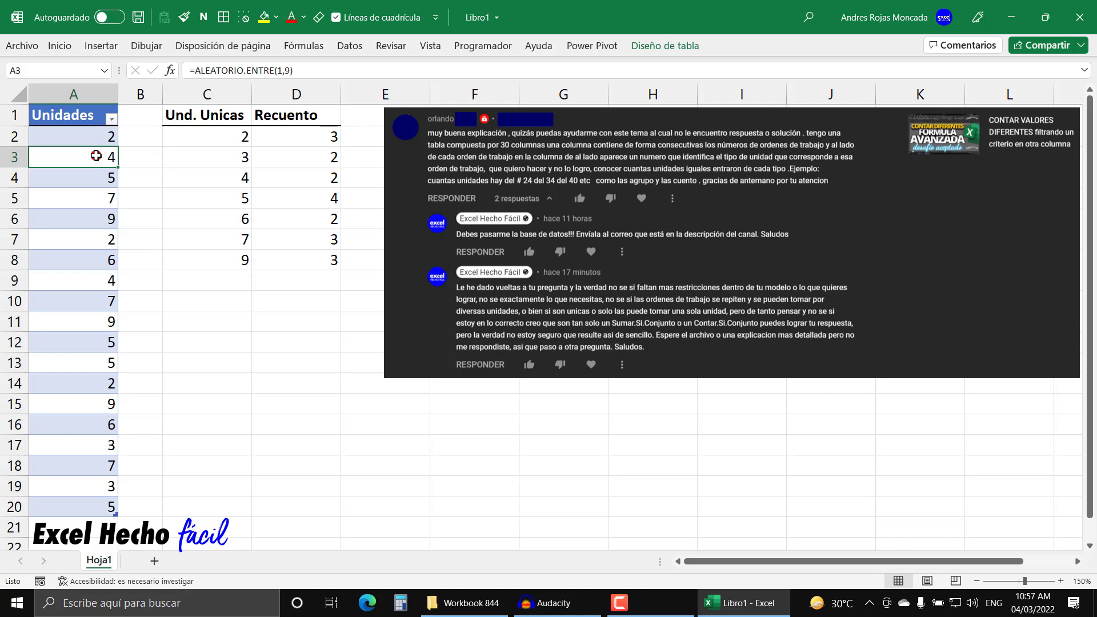
ctrl+click(106, 280)
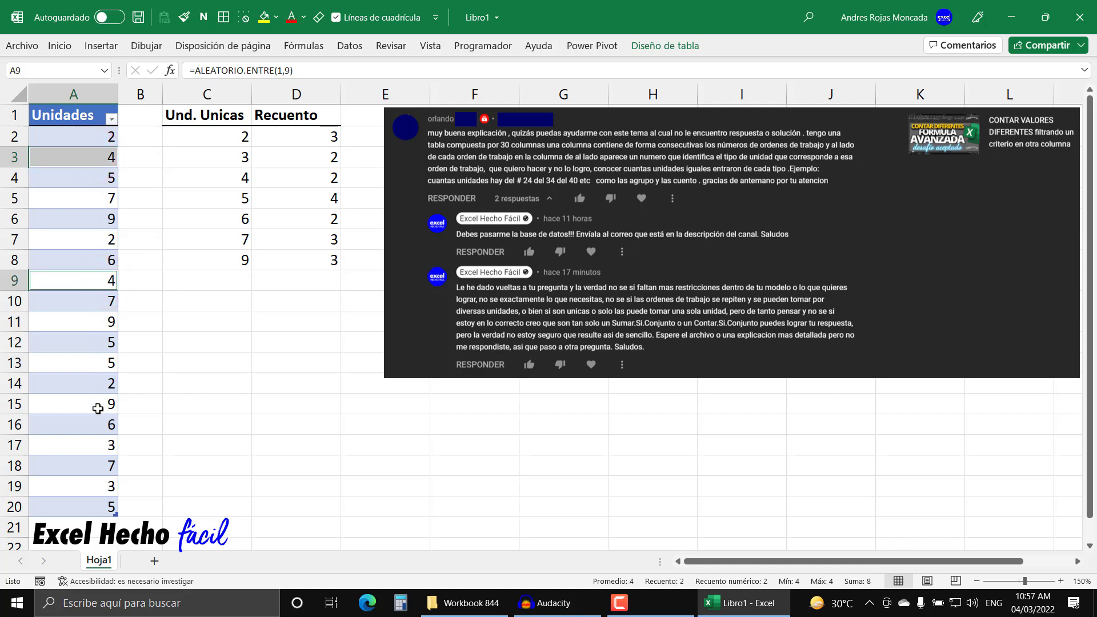
click(215, 193)
click(103, 171)
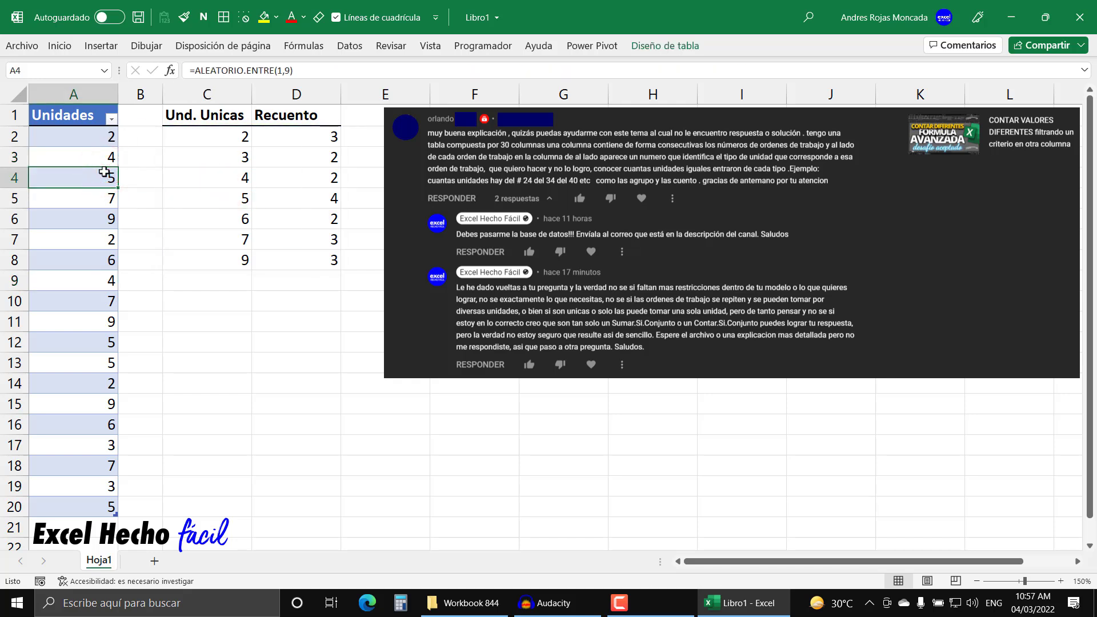
ctrl+click(103, 346)
ctrl+click(102, 362)
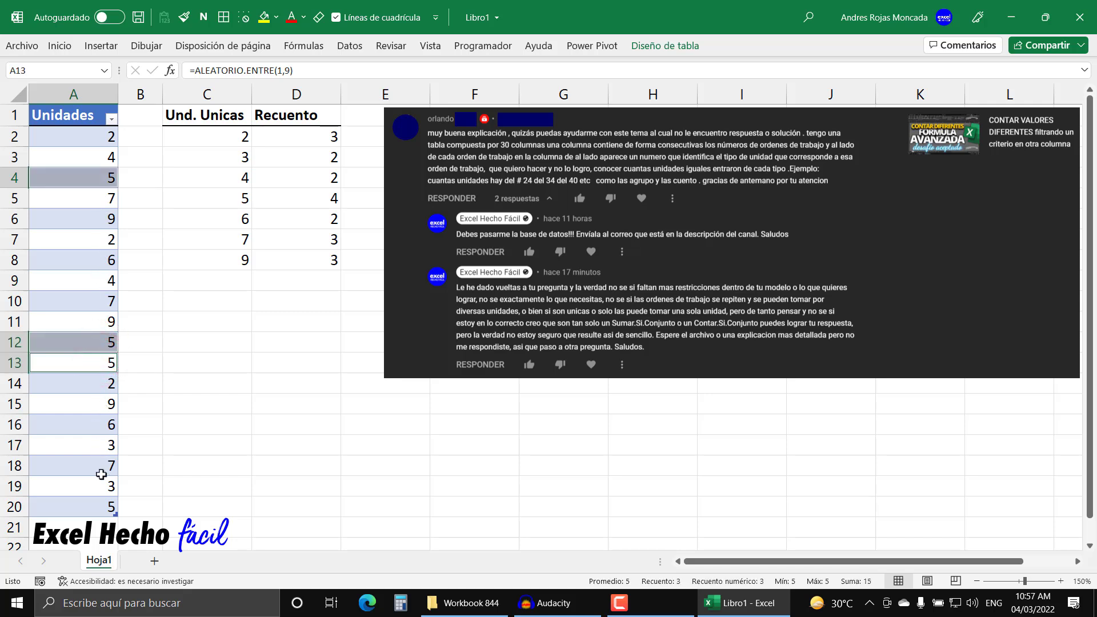
ctrl+click(102, 506)
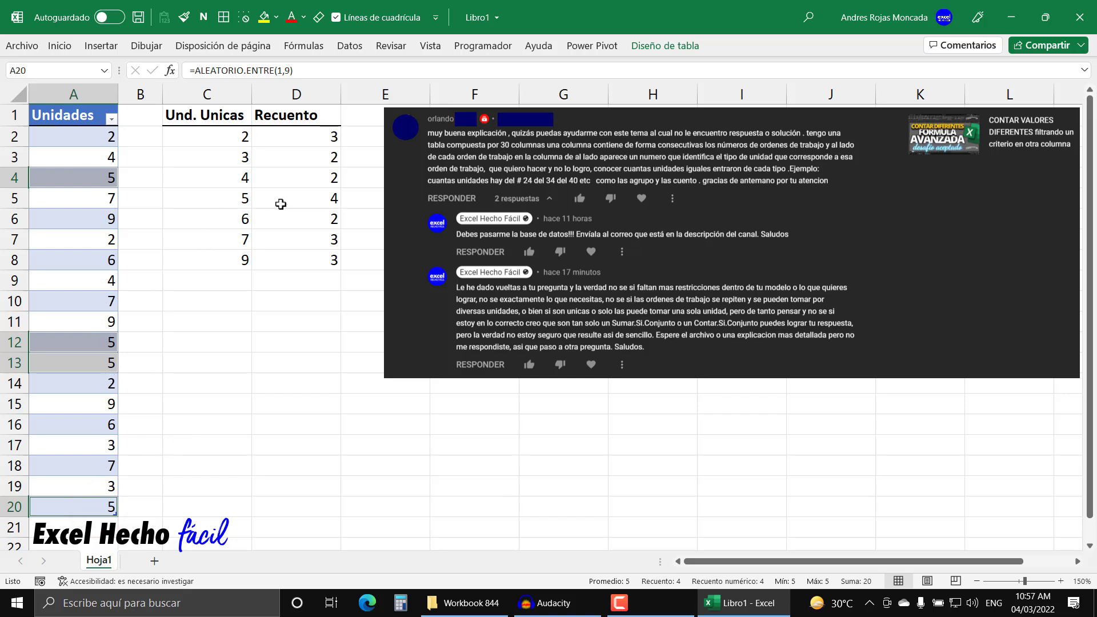
- Check the Recuento of unit 7 by selecting its occurrences in A5, A10 and A18 and comparing them with D7
click(243, 234)
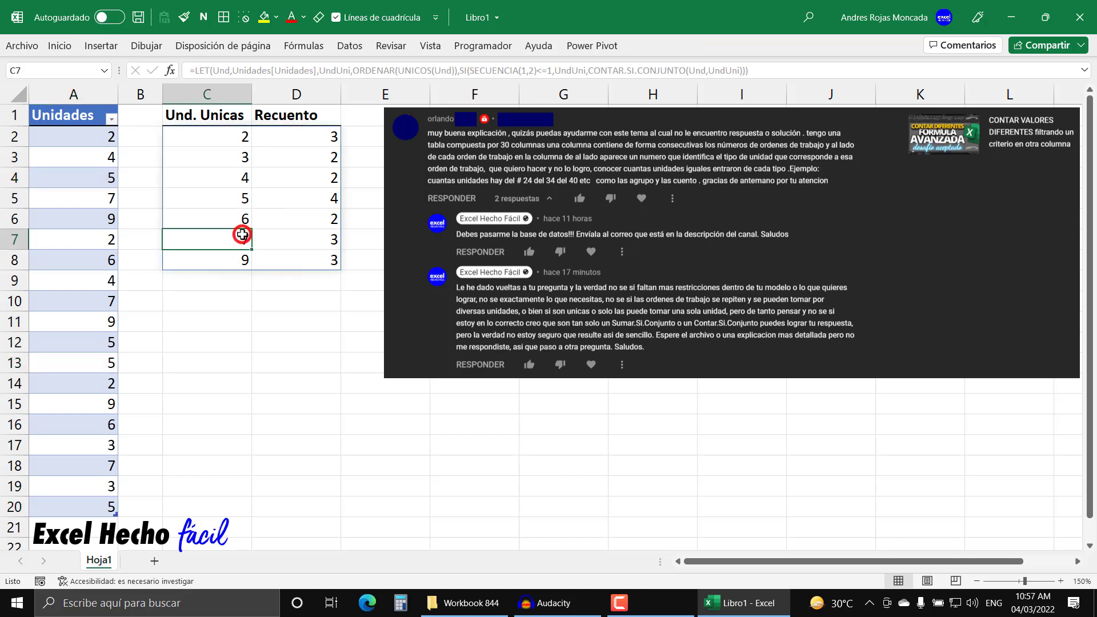
click(311, 239)
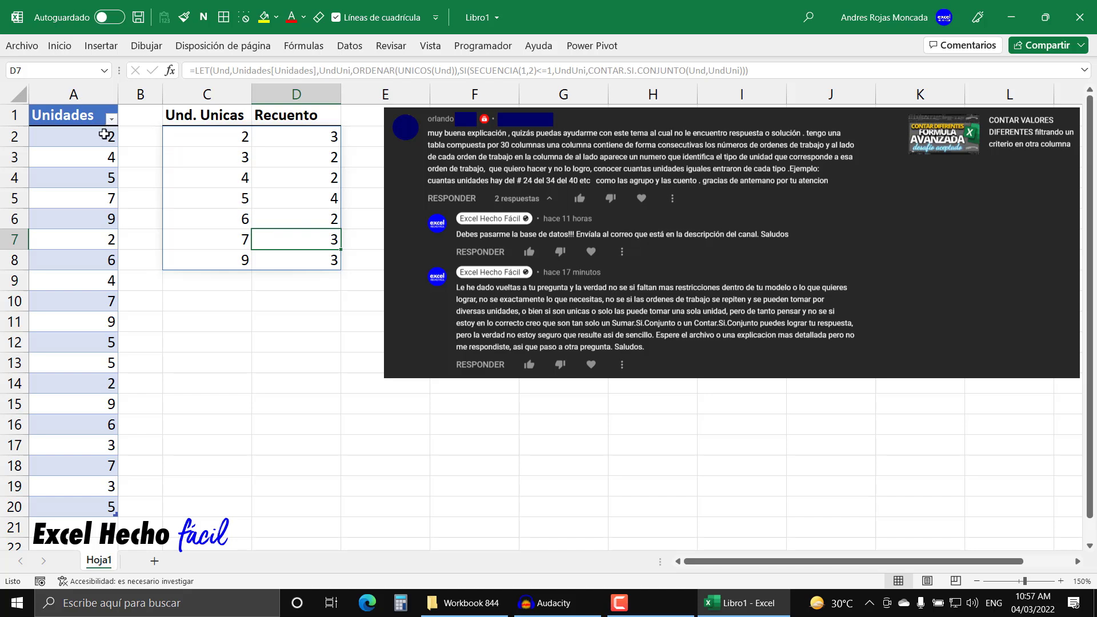
click(99, 200)
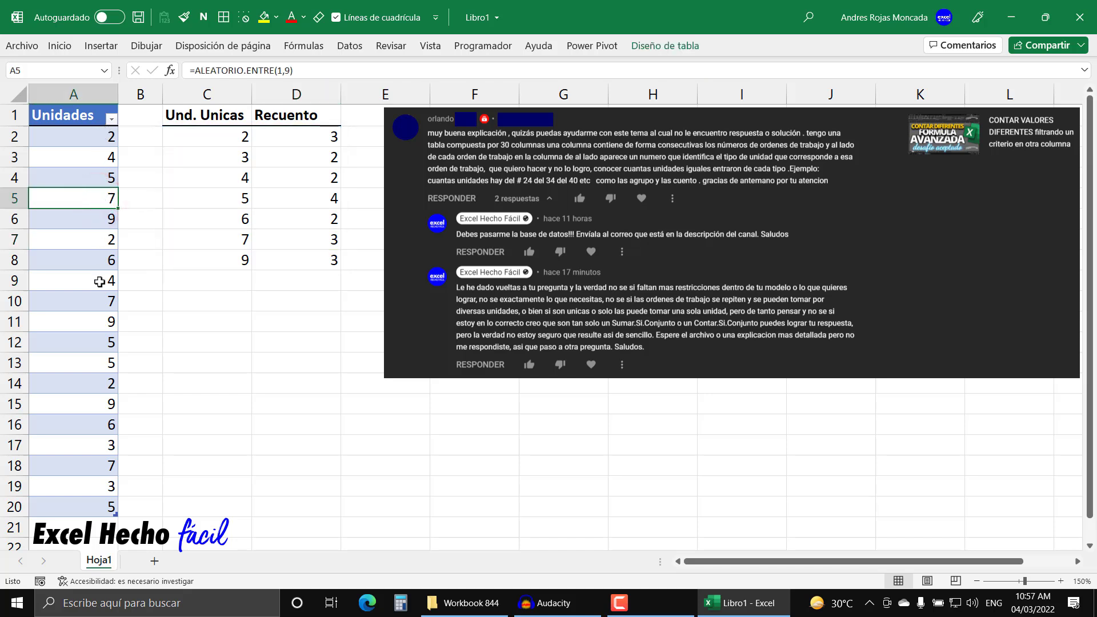
ctrl+click(100, 298)
ctrl+click(87, 466)
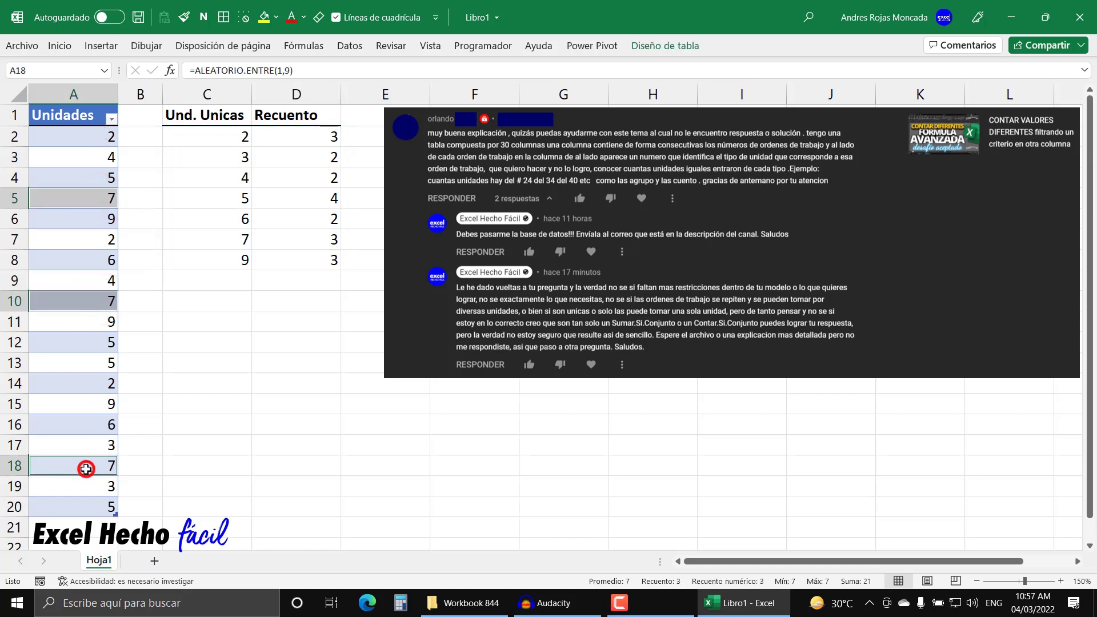
click(291, 242)
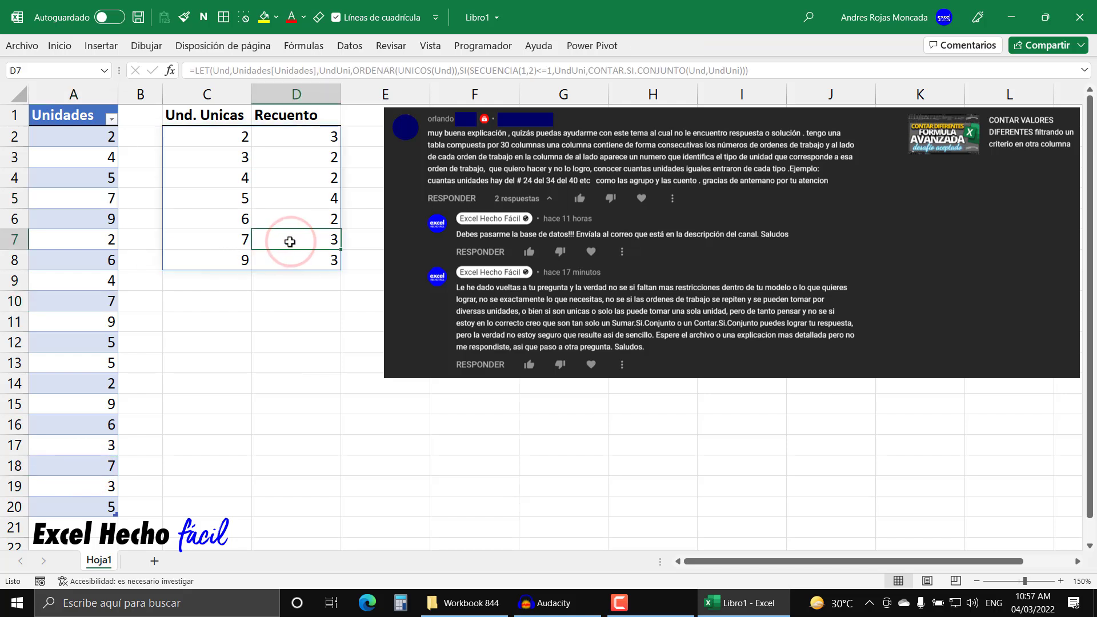
- From empty cell C16, recalculate the sheet six times to regenerate the random Unidades values and refresh the summary
click(224, 428)
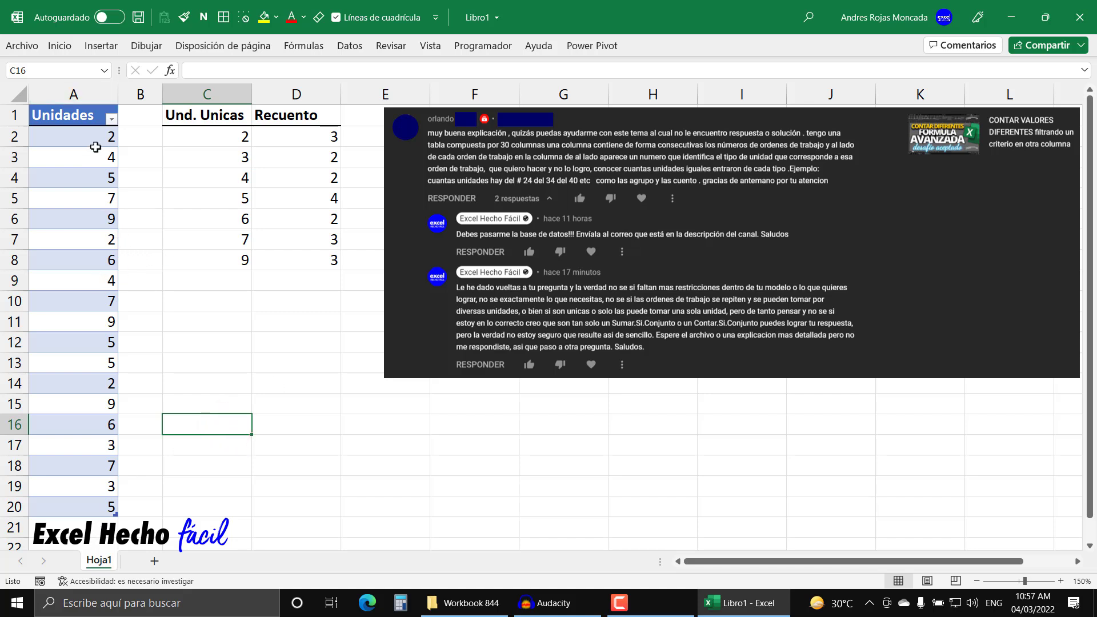
key(F9)
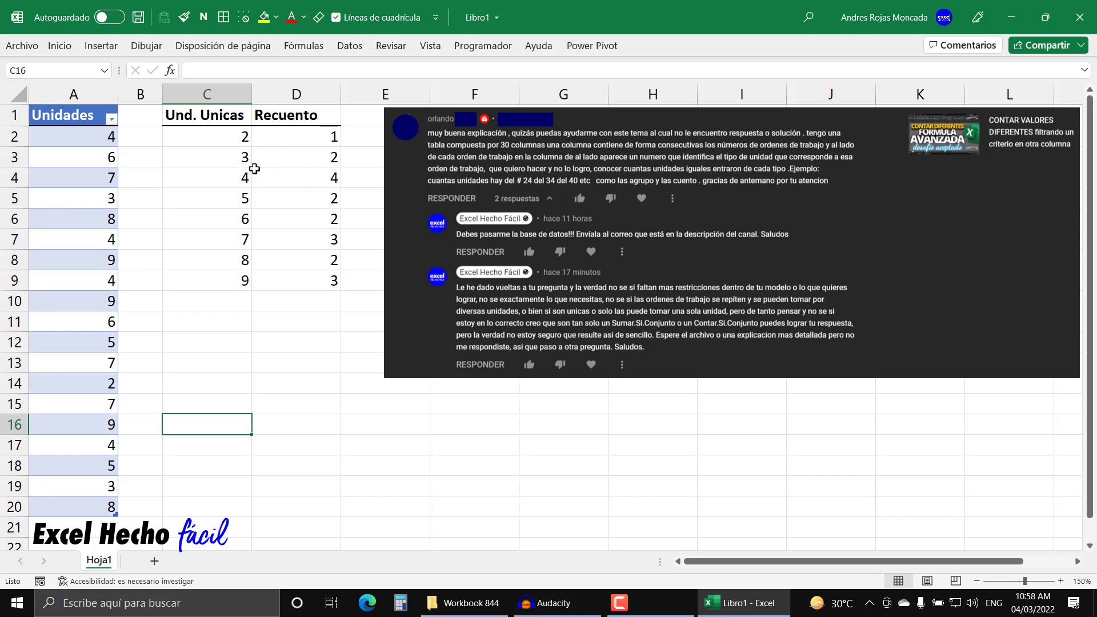
key(F9)
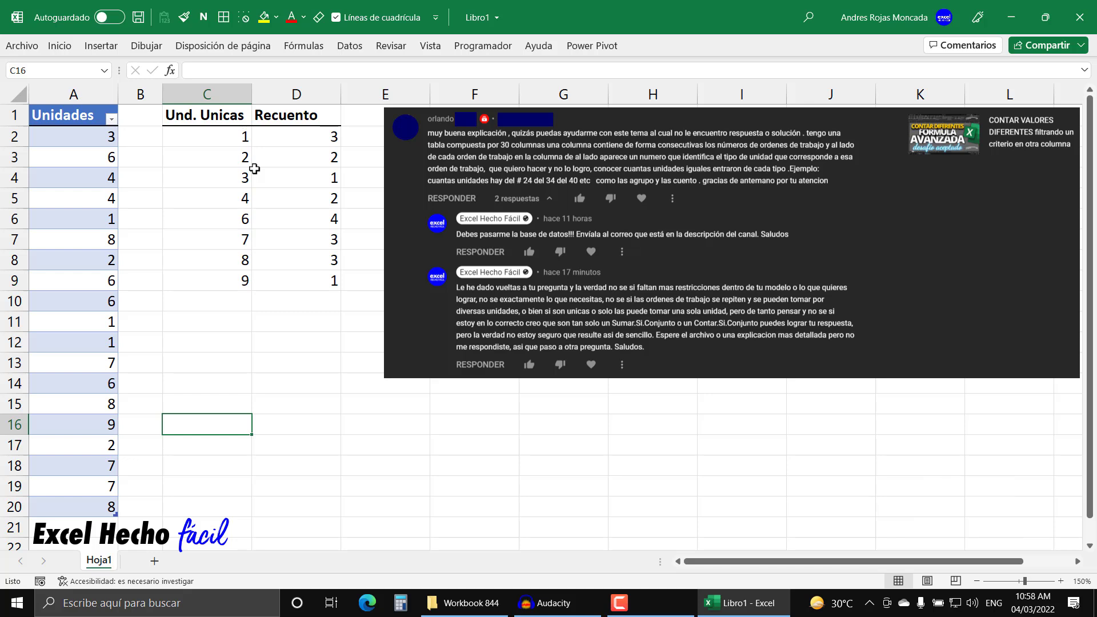
key(F9)
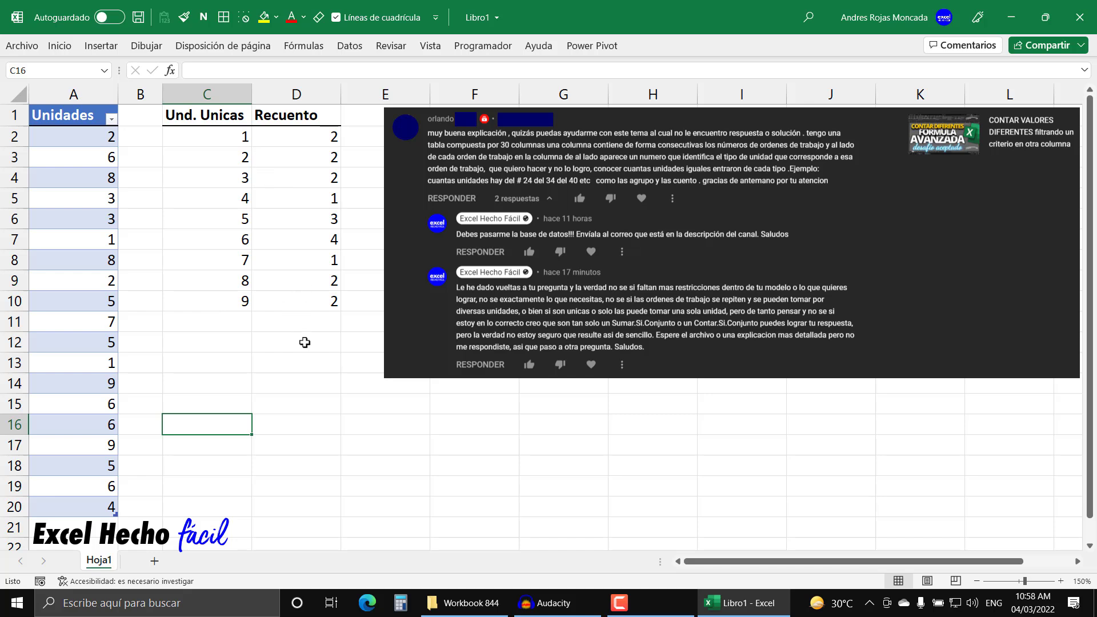
key(F9)
key(F9)
key(F9)
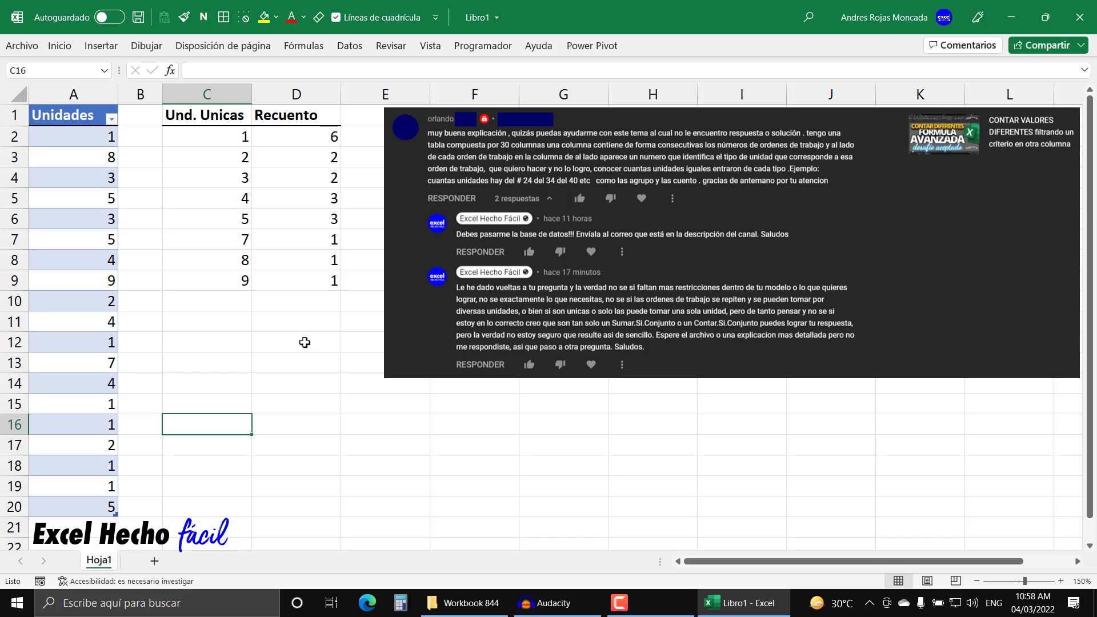
- Show the text of C2's LET formula in cell C16 with =FORMULATEXTO(C2)
text(=)
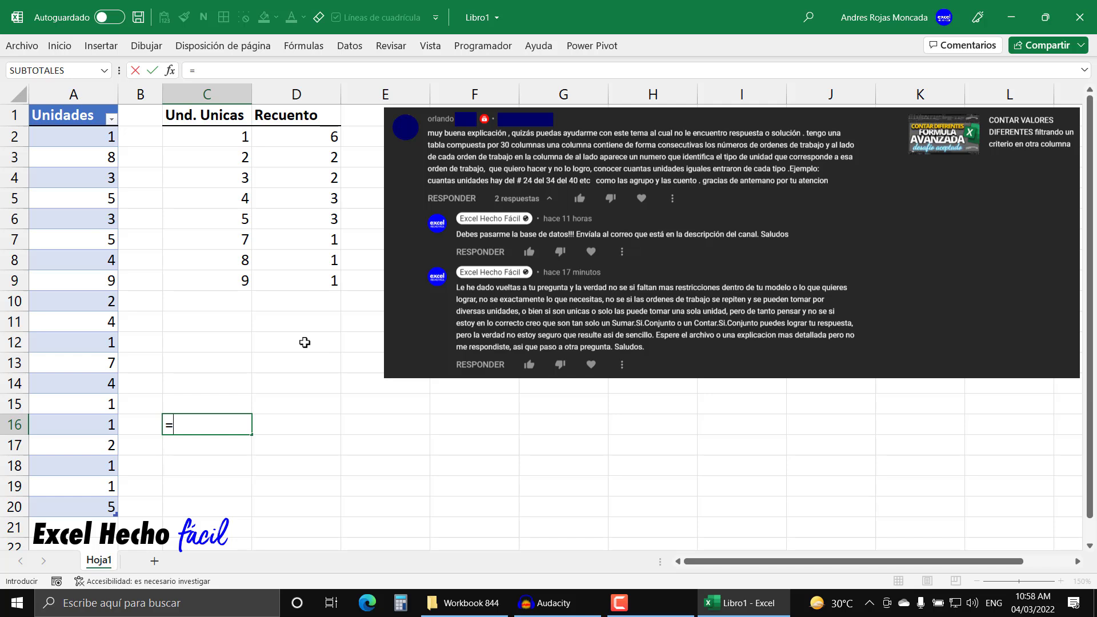
text(for)
key(Tab)
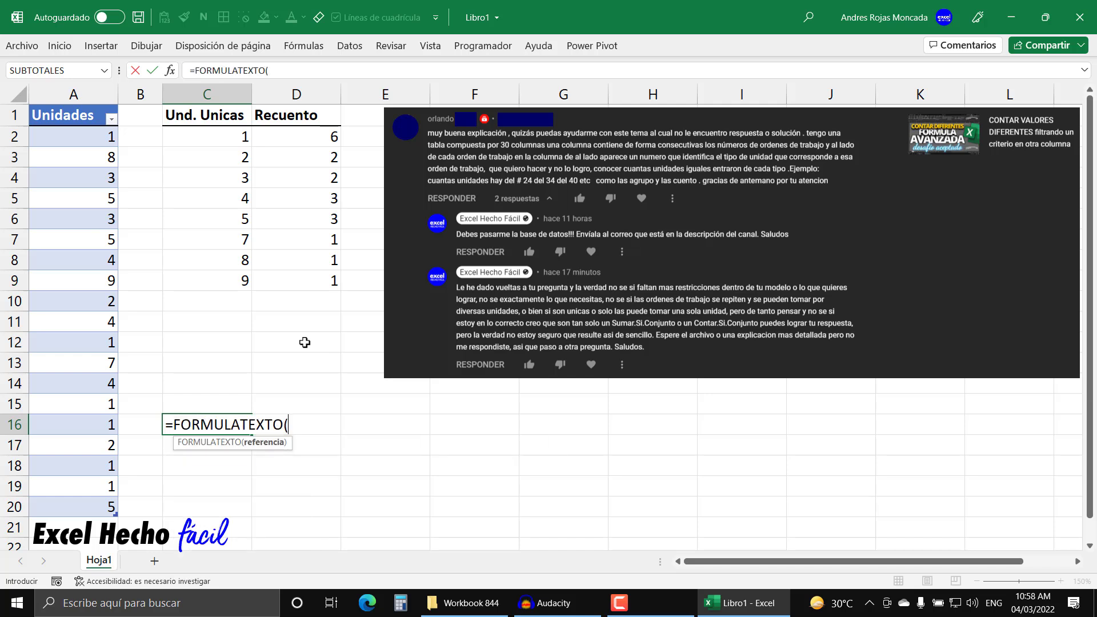
click(227, 137)
key(Return)
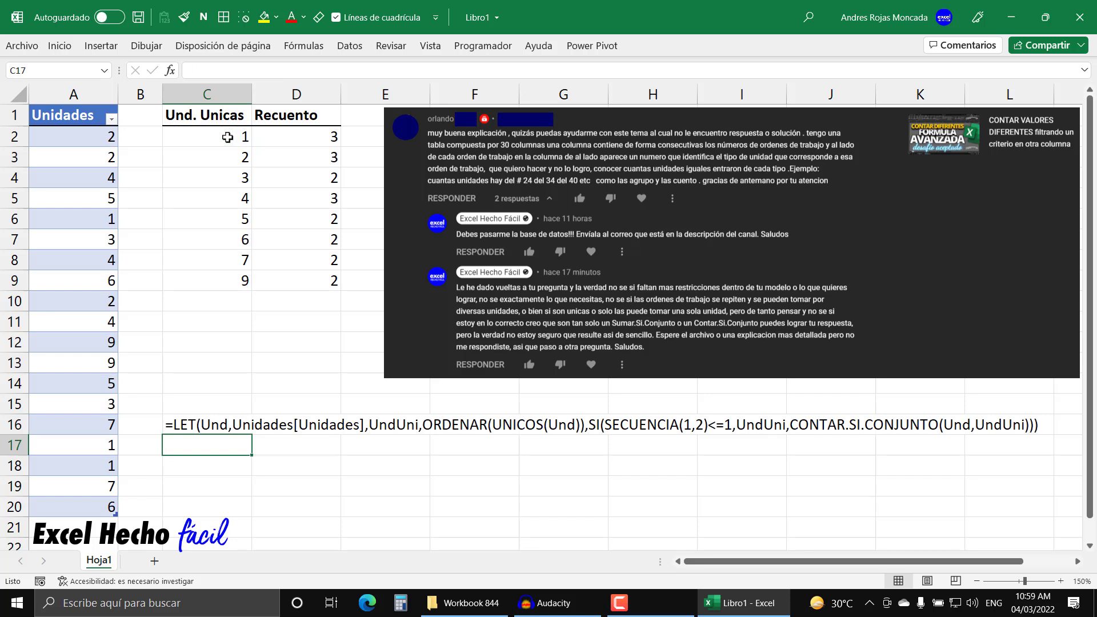
- Merge C16:H17 into one cell holding the displayed formula, with wrapped text and no horizontal centring
click(194, 426)
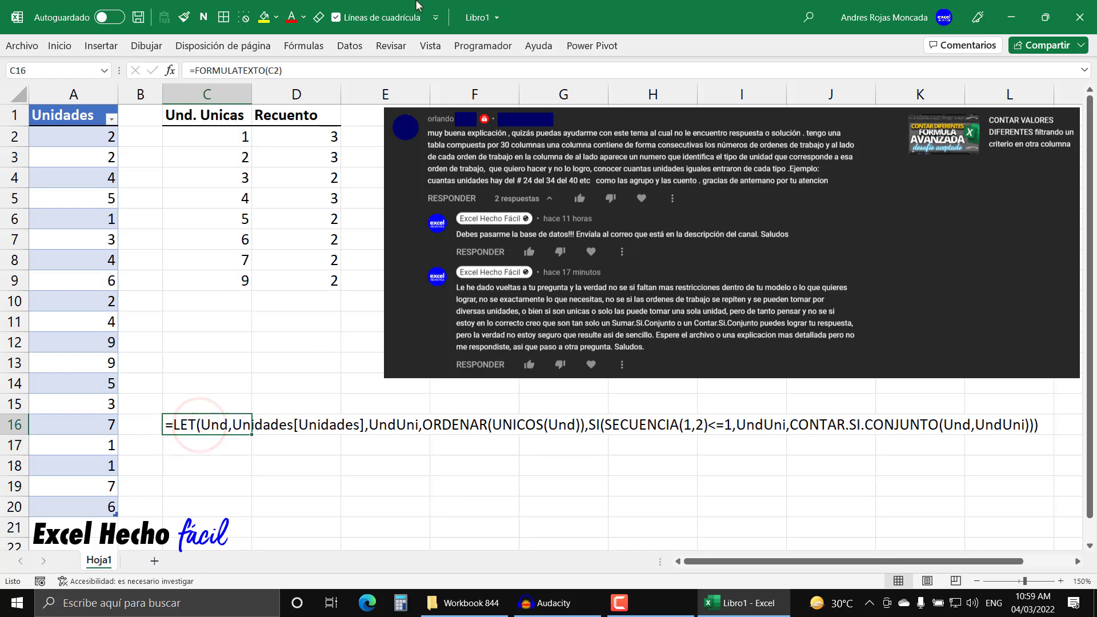
drag(204, 426, 687, 453)
click(59, 45)
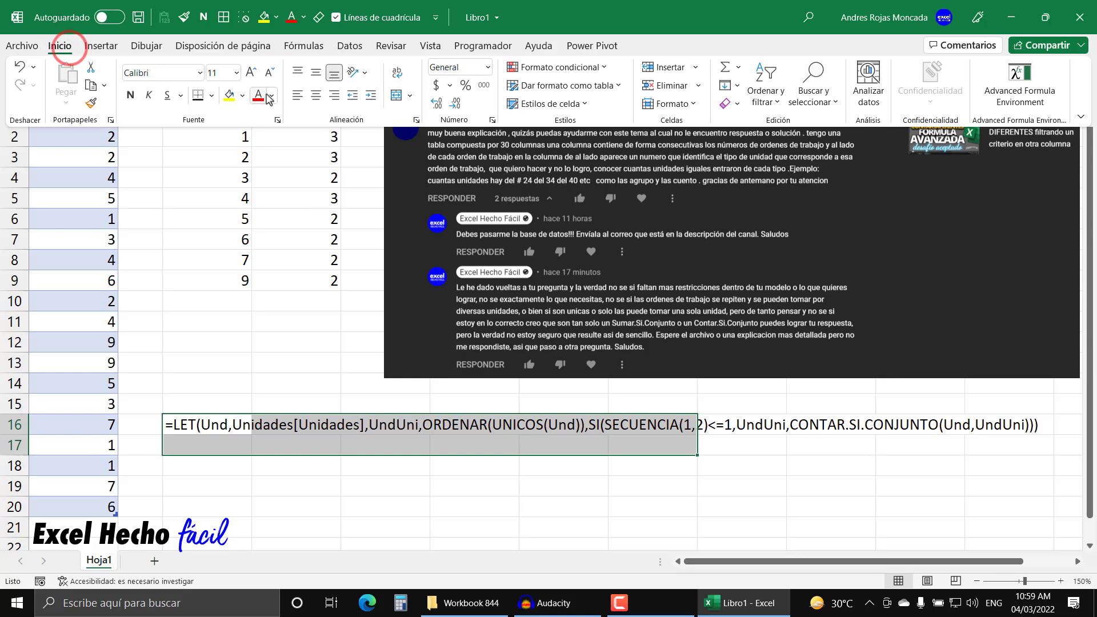
click(397, 95)
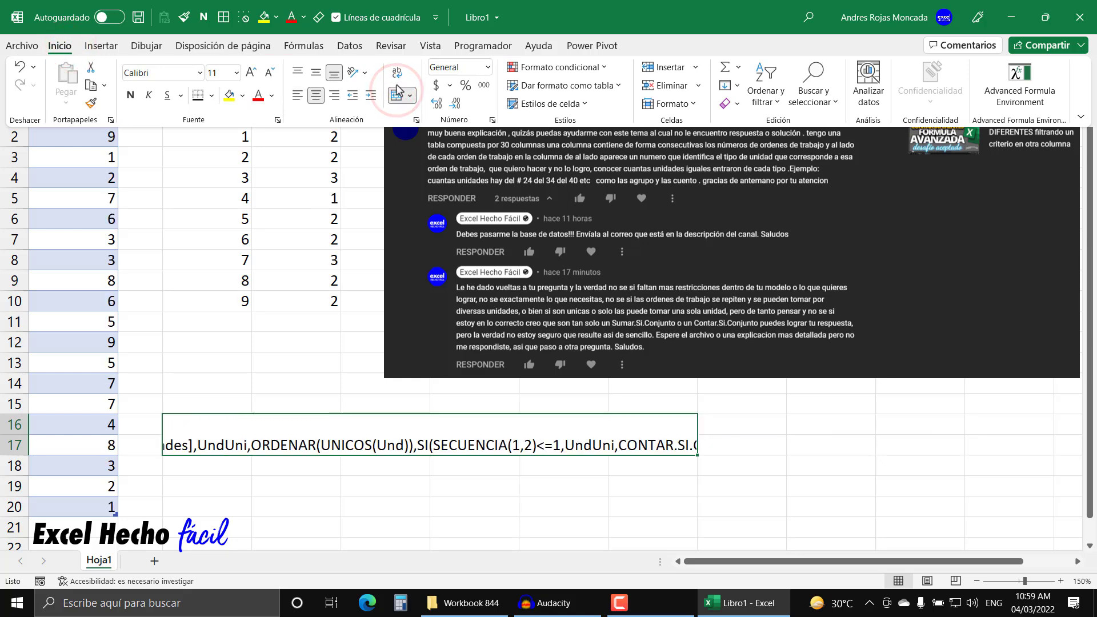
click(396, 73)
click(315, 95)
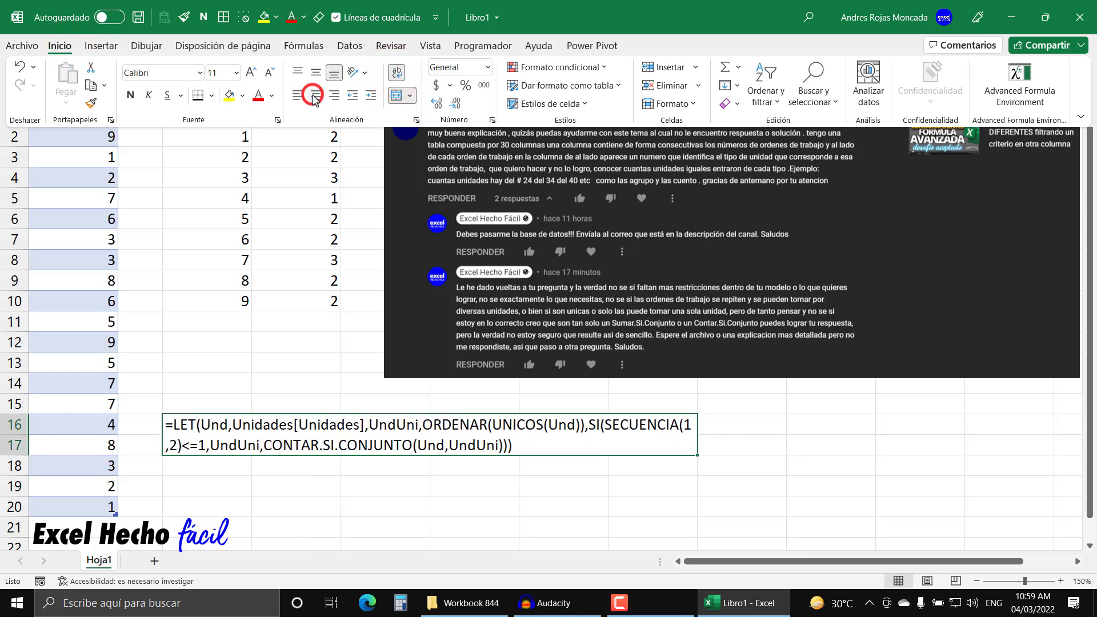
click(213, 504)
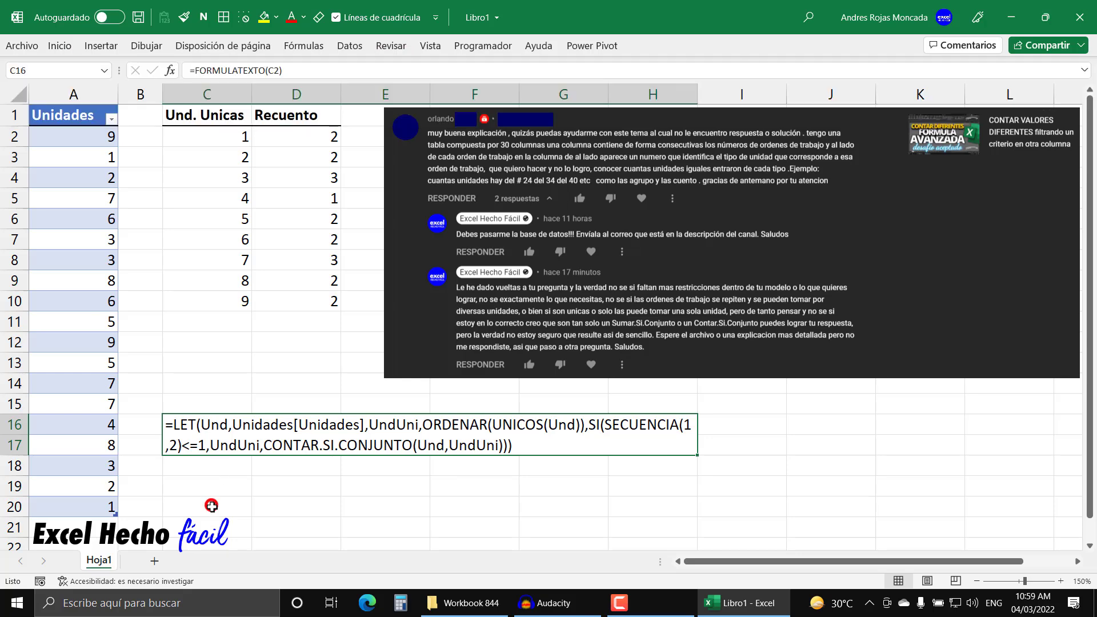
- Colour the formula text in merged cell C16 standard blue and save the workbook
click(212, 416)
click(304, 17)
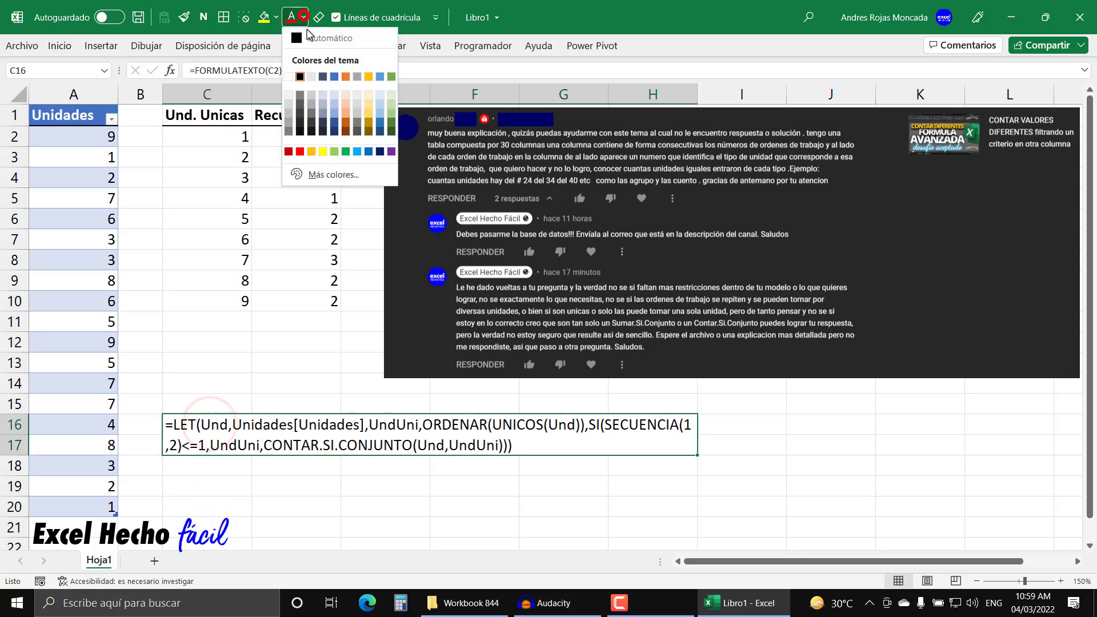
click(369, 151)
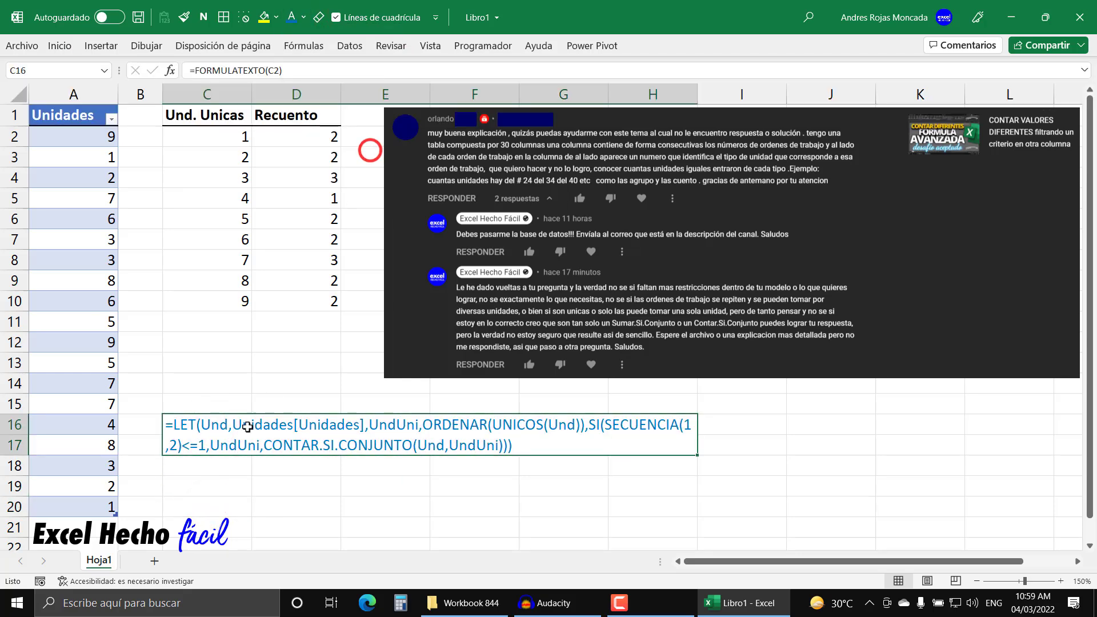
click(206, 504)
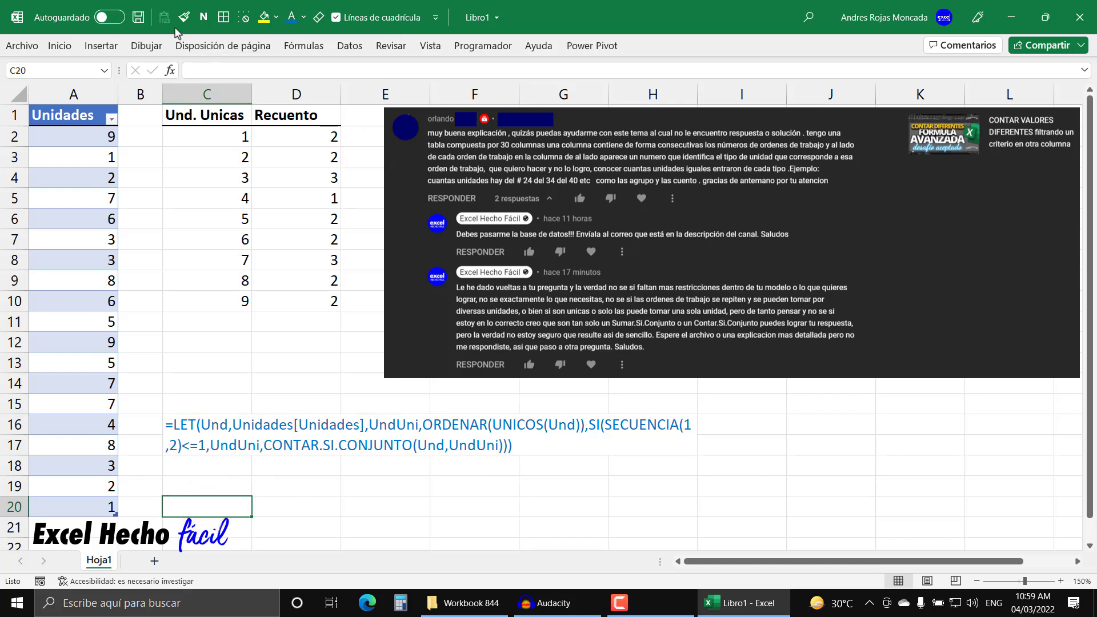
click(139, 18)
- Examine the spilled summary in C2:D10, the formula text in C16 and the Und. Unicas and Recuento headings in C1:D1
drag(231, 136, 319, 303)
click(182, 426)
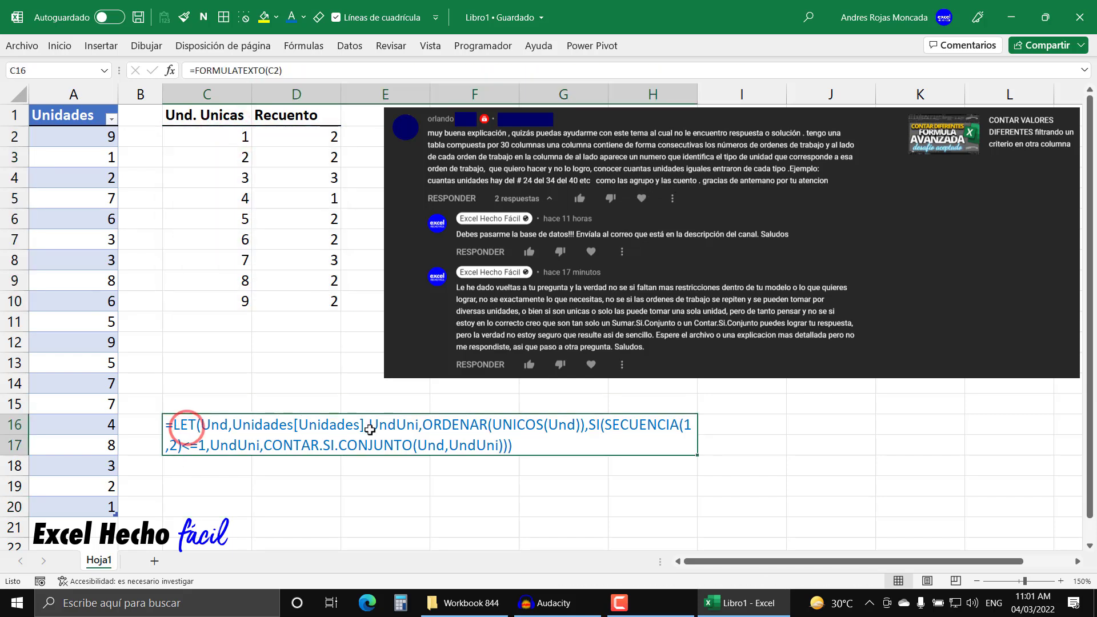
click(207, 508)
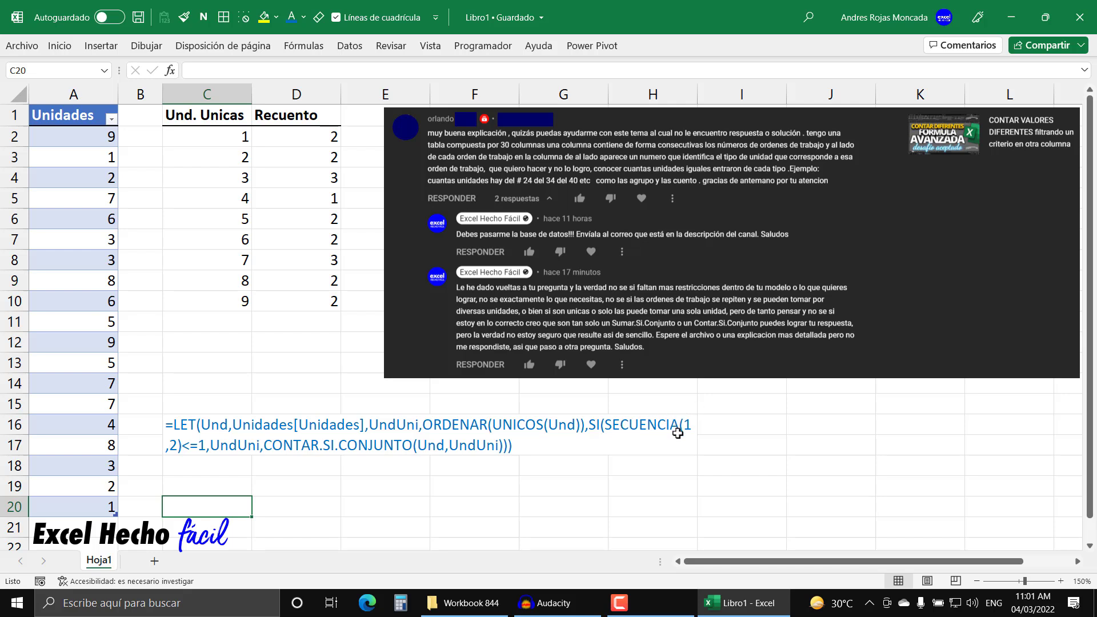
drag(200, 138, 323, 142)
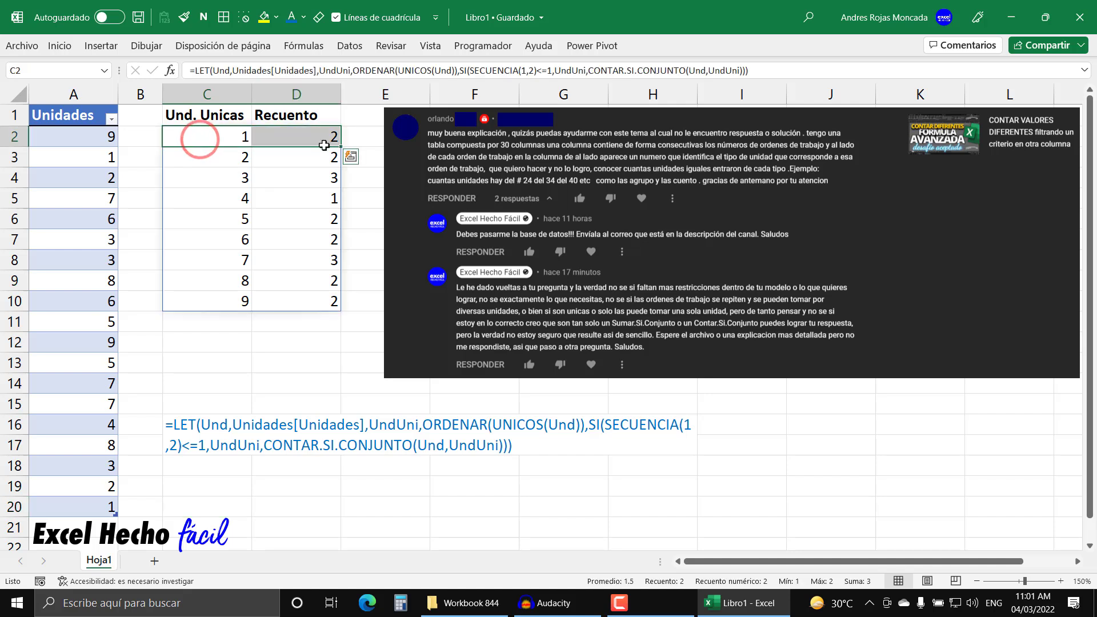
drag(210, 119, 297, 116)
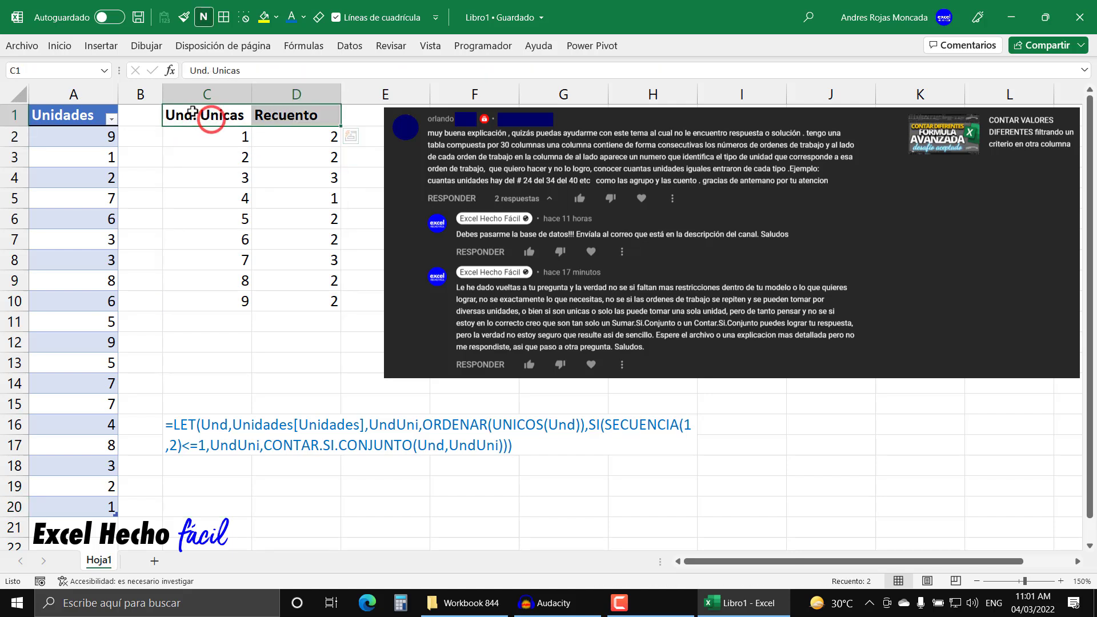
click(221, 115)
drag(221, 114, 304, 114)
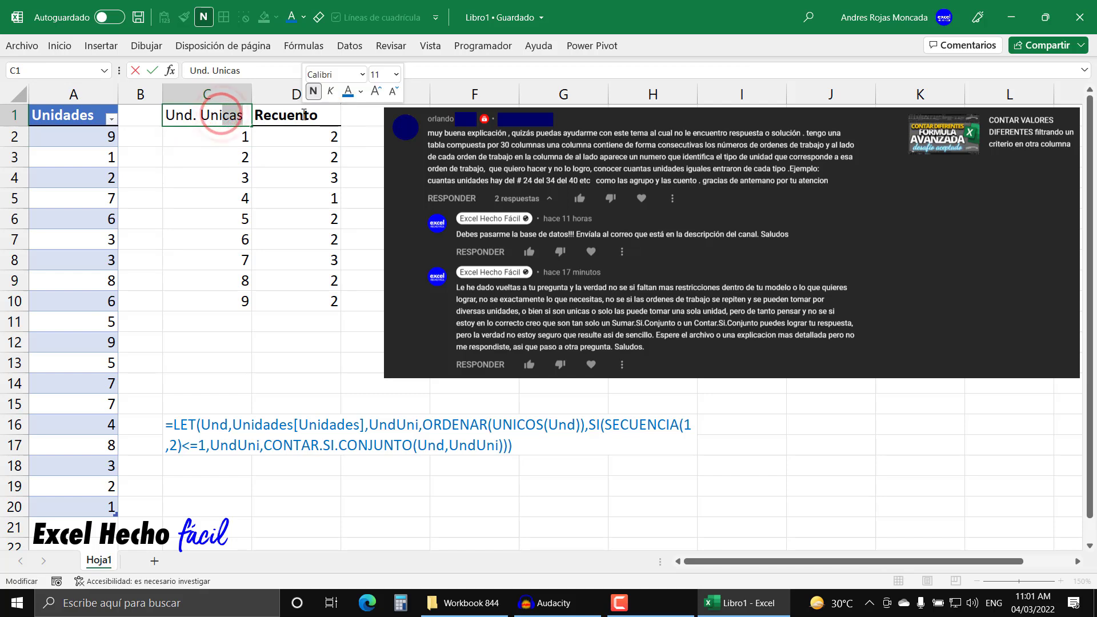
drag(215, 115, 297, 115)
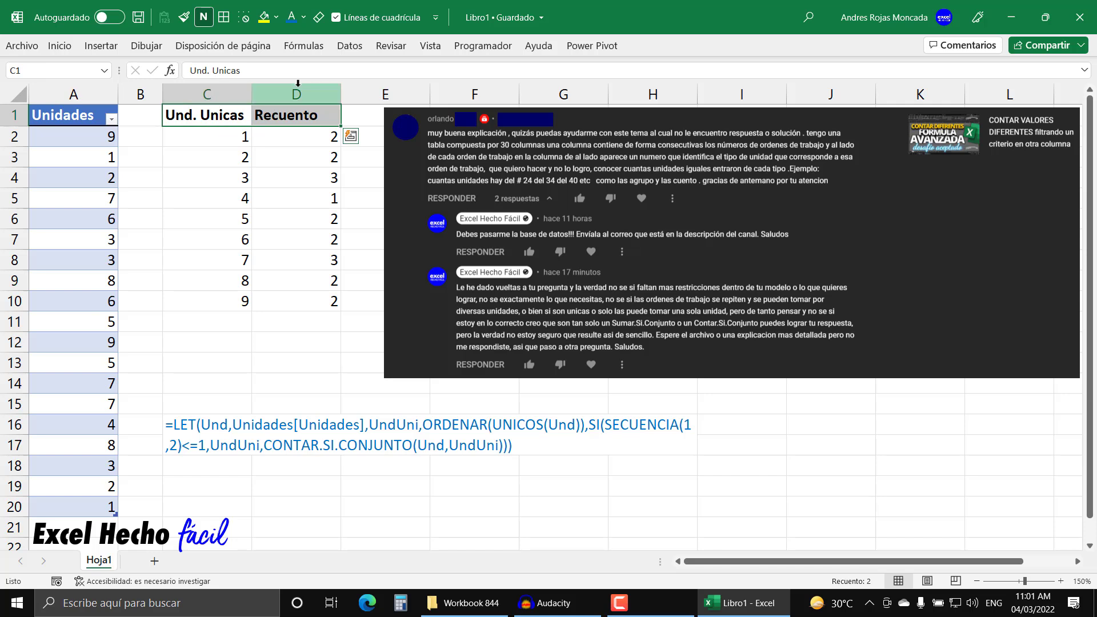
- Compare the spilled Und. Unicas values in C2:C10 and Recuento values in D2:D10 with the parts of the displayed formula
drag(226, 137, 304, 294)
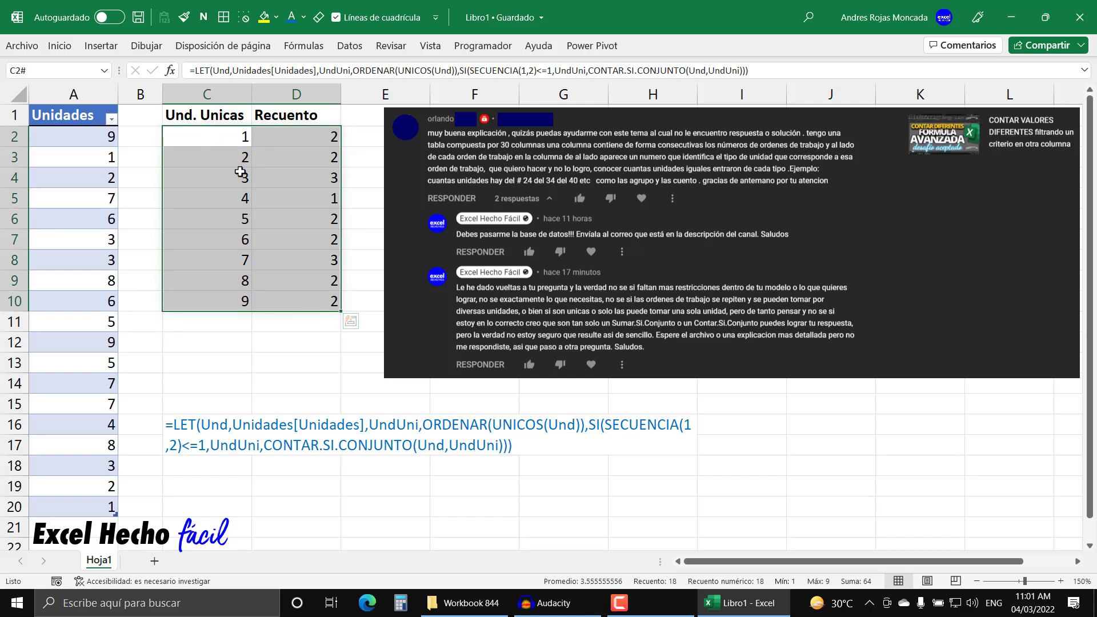
drag(224, 133, 229, 300)
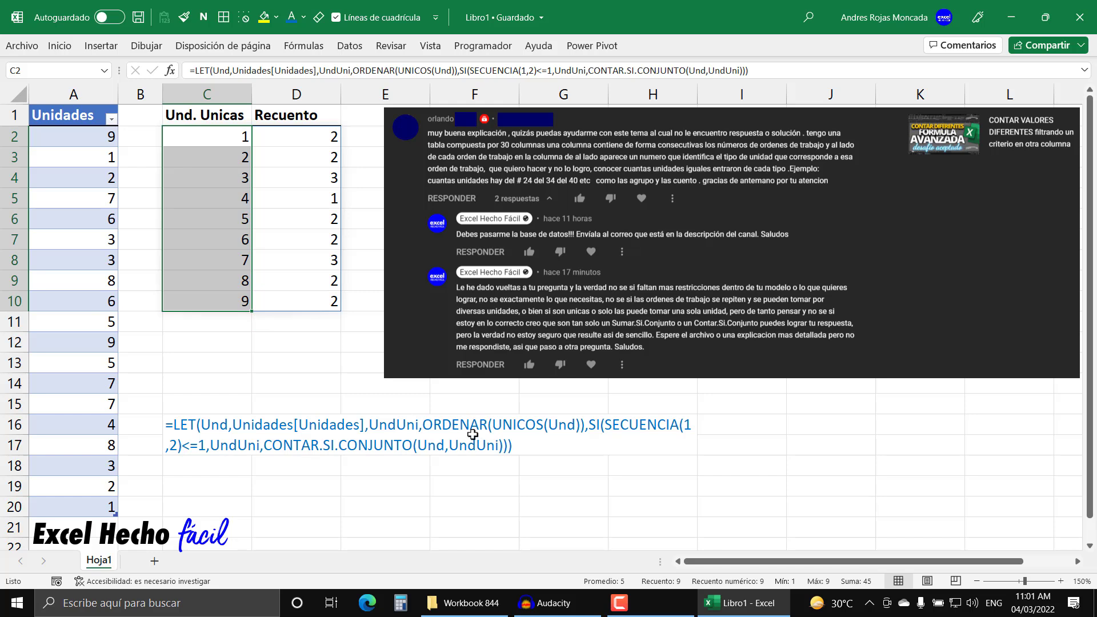
drag(319, 142, 323, 303)
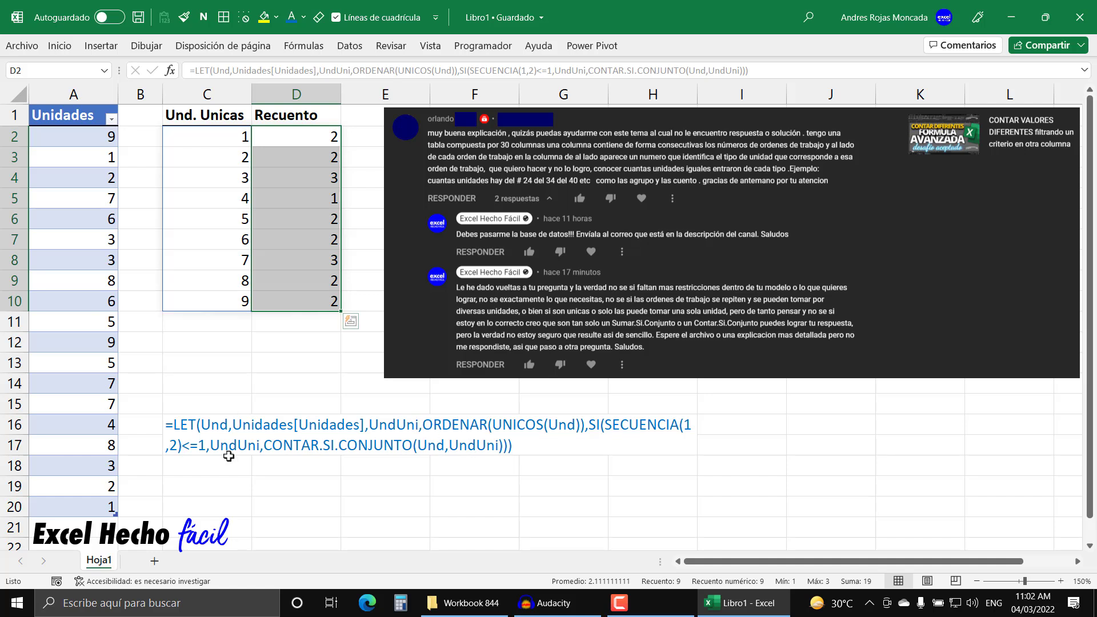
drag(223, 134, 223, 295)
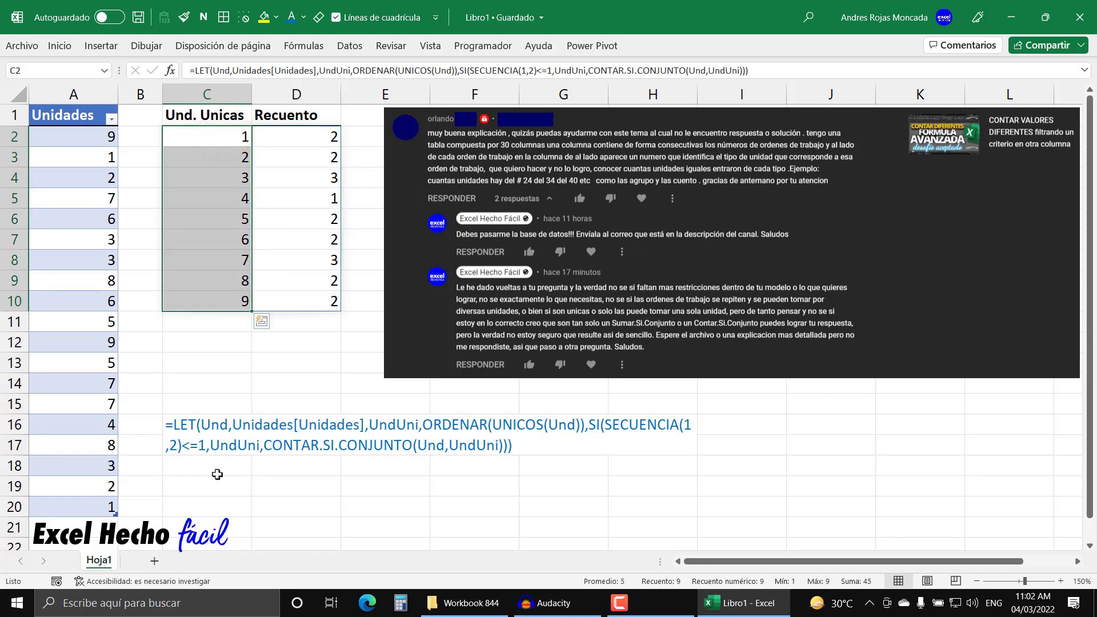
click(206, 503)
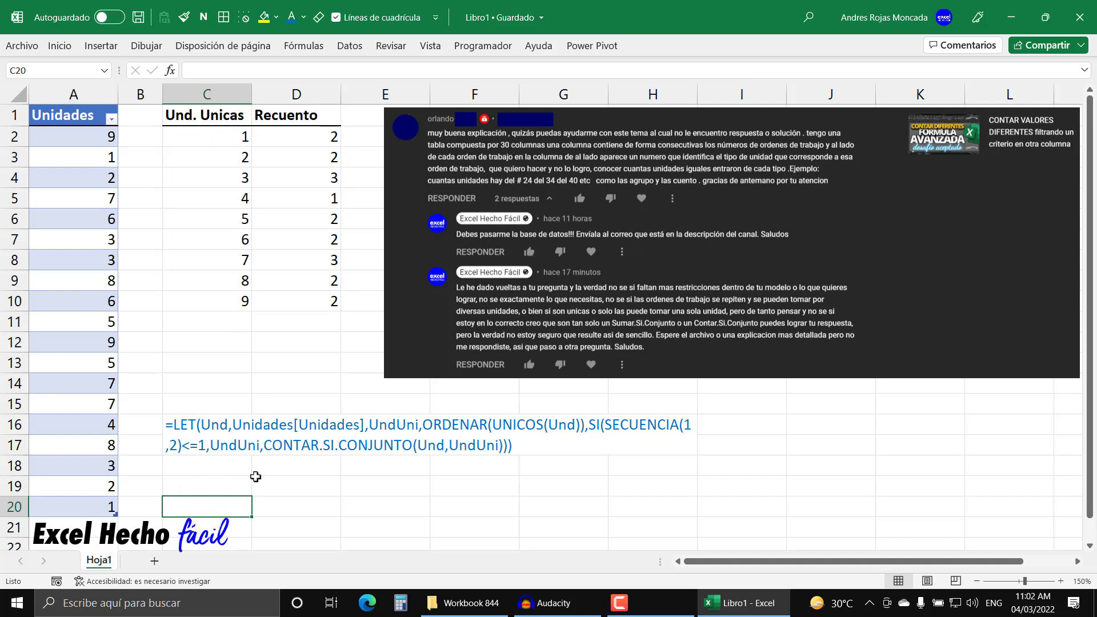